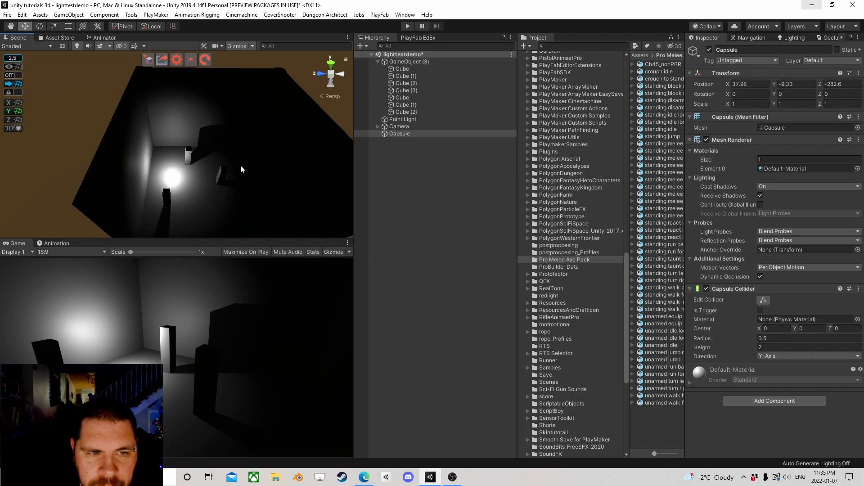
- Move the Point Light within the dark room to about X 52.17, Y -7, Z -278.9
{"action": "right_click_drag", "start_coordinate": [244, 179], "coordinate": [237, 176]}
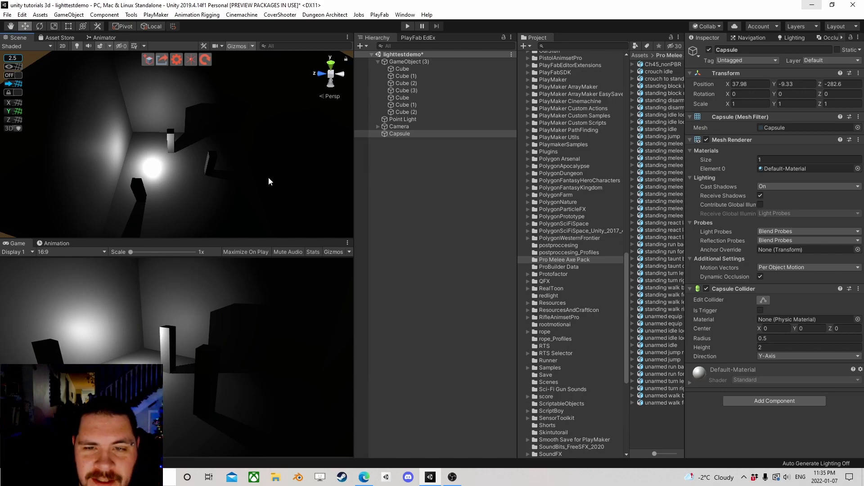
{"action": "scroll", "coordinate": [274, 170], "scroll_direction": "down", "scroll_amount": 3}
{"action": "double_click", "coordinate": [407, 136]}
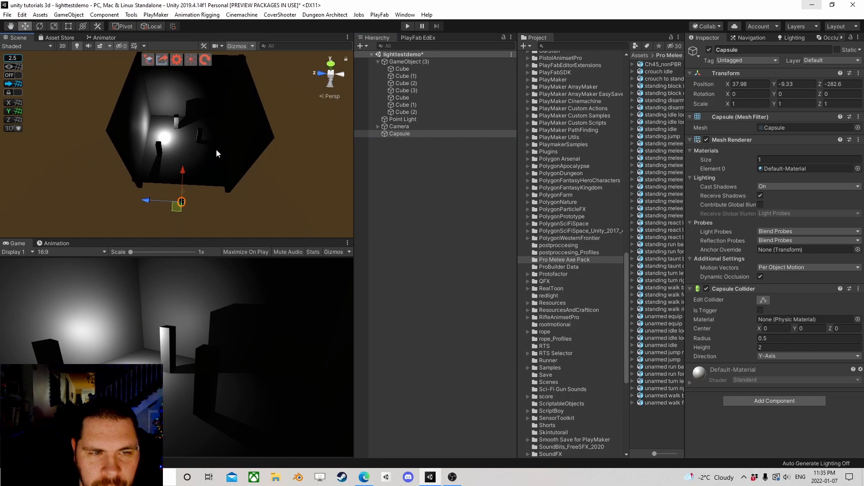
{"action": "scroll", "coordinate": [217, 149], "scroll_direction": "up", "scroll_amount": 5}
{"action": "right_click_drag", "start_coordinate": [217, 150], "coordinate": [204, 141]}
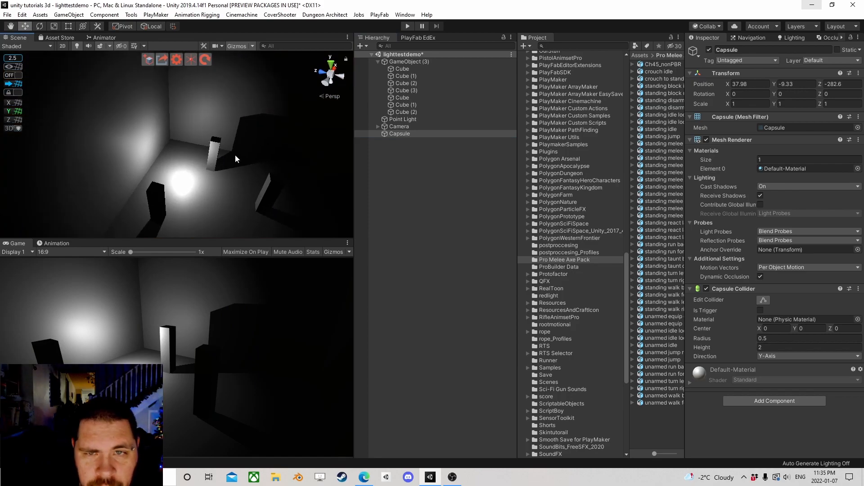
{"action": "left_click", "coordinate": [396, 120]}
{"action": "mouse_move", "coordinate": [188, 166]}
{"action": "left_mouse_down"}
{"action": "mouse_move", "coordinate": [180, 155]}
{"action": "mouse_move", "coordinate": [271, 146]}
{"action": "mouse_move", "coordinate": [265, 203]}
{"action": "mouse_move", "coordinate": [229, 200]}
{"action": "mouse_move", "coordinate": [176, 225]}
{"action": "mouse_move", "coordinate": [140, 210]}
{"action": "mouse_move", "coordinate": [165, 189]}
{"action": "mouse_move", "coordinate": [196, 187]}
{"action": "mouse_move", "coordinate": [178, 170]}
{"action": "mouse_move", "coordinate": [191, 175]}
{"action": "left_mouse_up"}
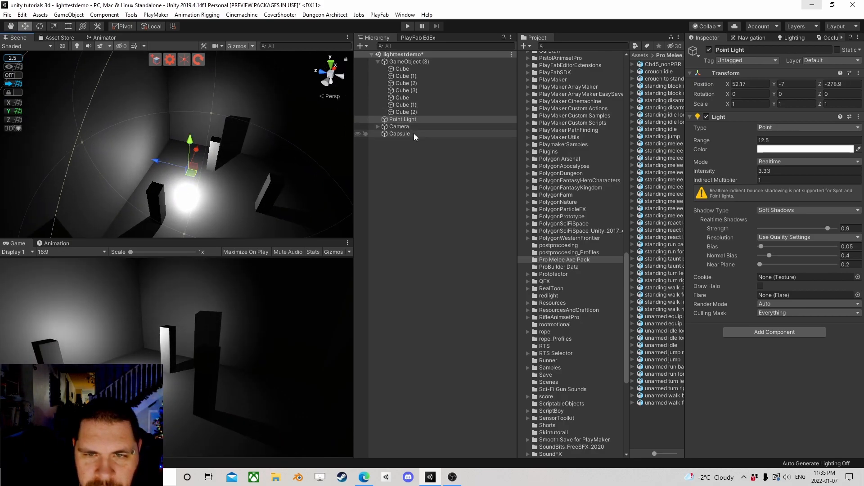
- Move the capsule into the room near the light, to about X 49.3, Z -283.3, and show the game view statistics
{"action": "left_click", "coordinate": [402, 133]}
{"action": "right_click_drag", "start_coordinate": [219, 140], "coordinate": [219, 207]}
{"action": "scroll", "coordinate": [219, 207], "scroll_direction": "down", "scroll_amount": 6}
{"action": "left_click_drag", "start_coordinate": [181, 196], "coordinate": [196, 151]}
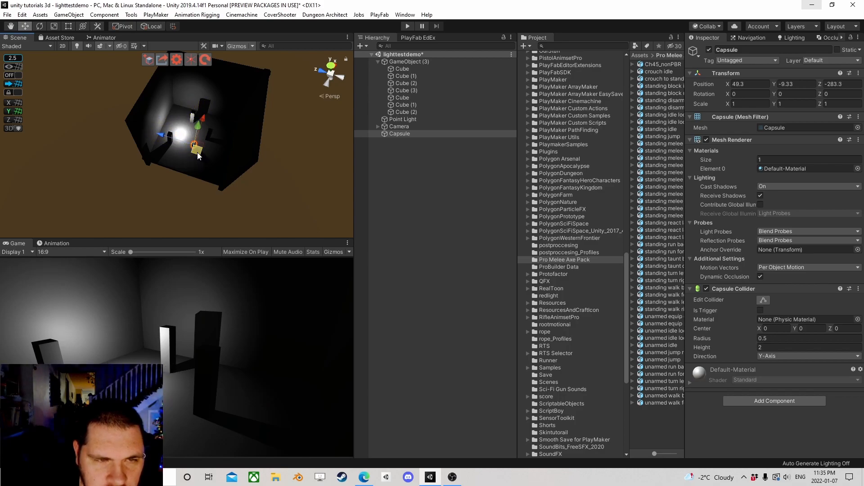
{"action": "left_click", "coordinate": [312, 251]}
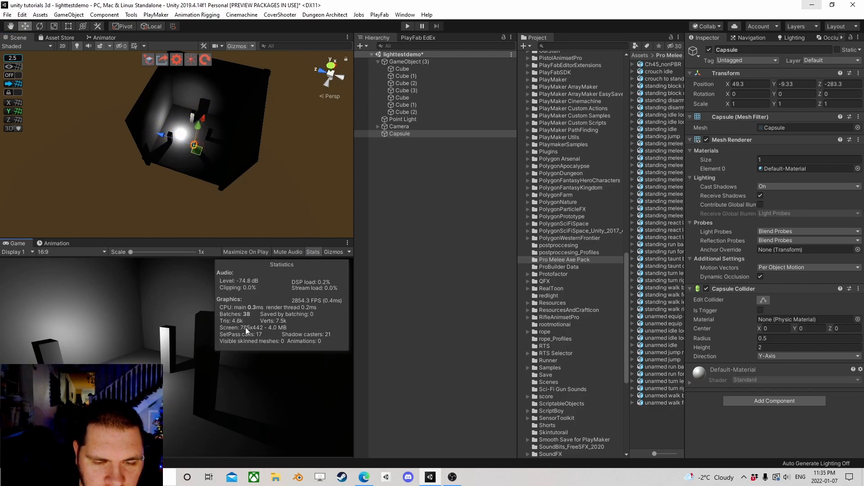
- Move the capsule back out of the room, to about X 39.99, Z -278.2
{"action": "scroll", "coordinate": [187, 192], "scroll_direction": "up", "scroll_amount": 5}
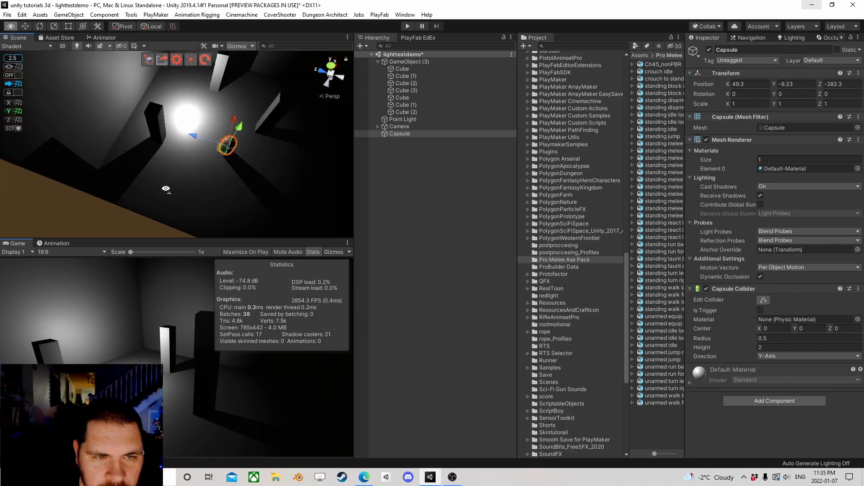
{"action": "right_click_drag", "start_coordinate": [165, 190], "coordinate": [200, 154]}
{"action": "left_click_drag", "start_coordinate": [199, 188], "coordinate": [110, 341]}
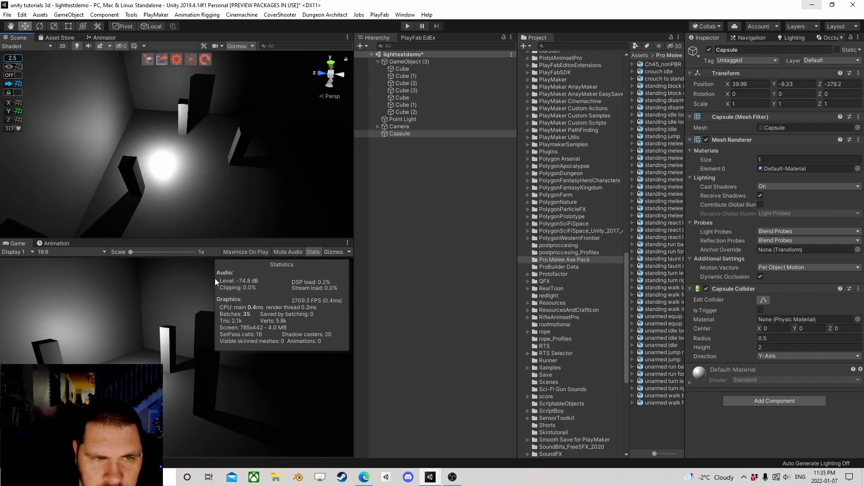
- Collapse the children of GameObject (3) and set the Point Light's mode to Baked
{"action": "left_click", "coordinate": [401, 119]}
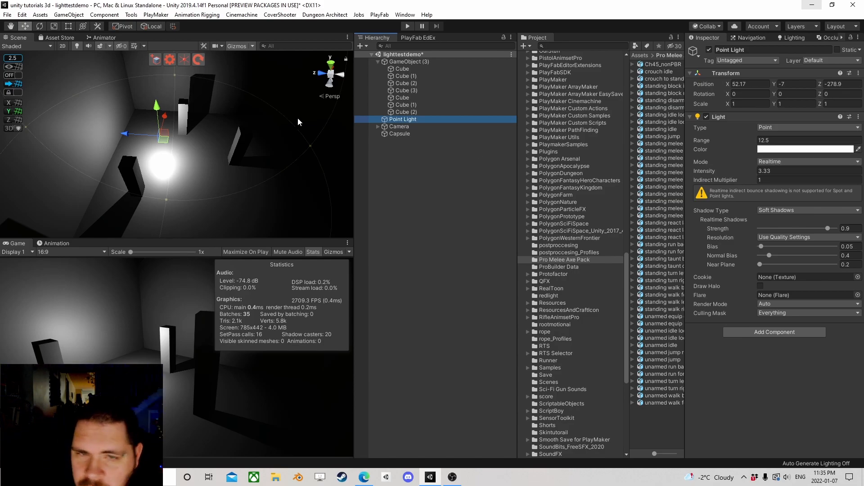
{"action": "left_click", "coordinate": [408, 61]}
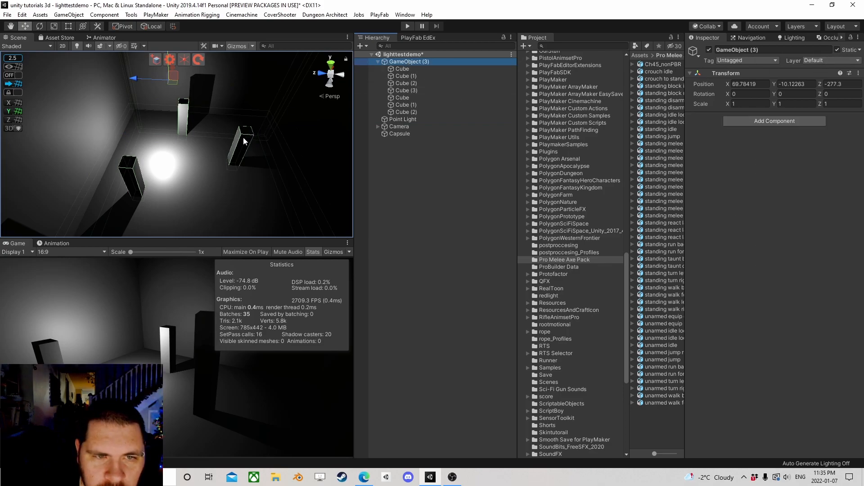
{"action": "right_click_drag", "start_coordinate": [216, 165], "coordinate": [202, 118]}
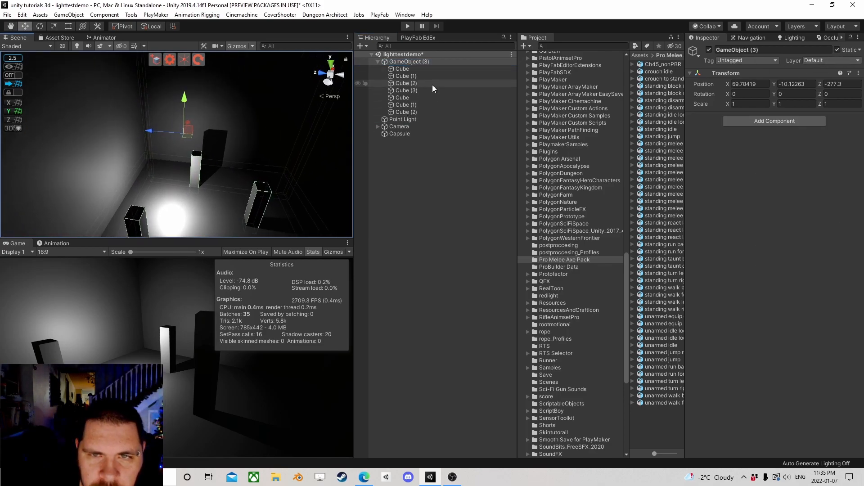
{"action": "left_click", "coordinate": [378, 62]}
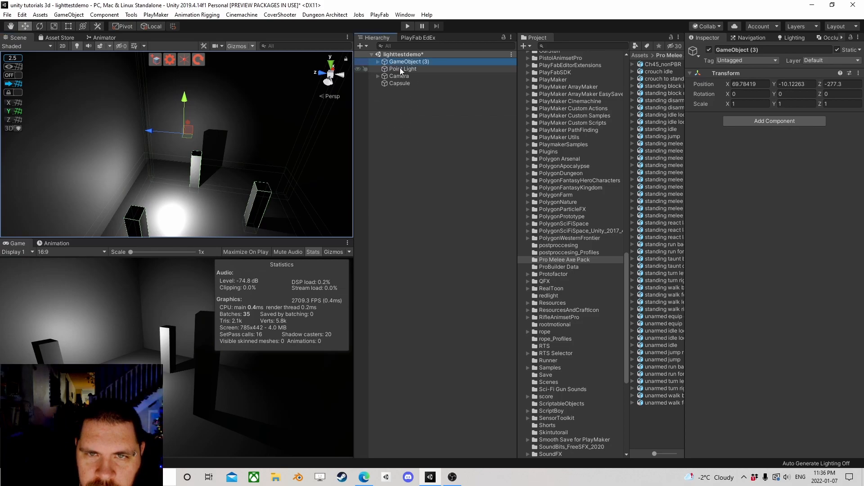
{"action": "left_click", "coordinate": [400, 68]}
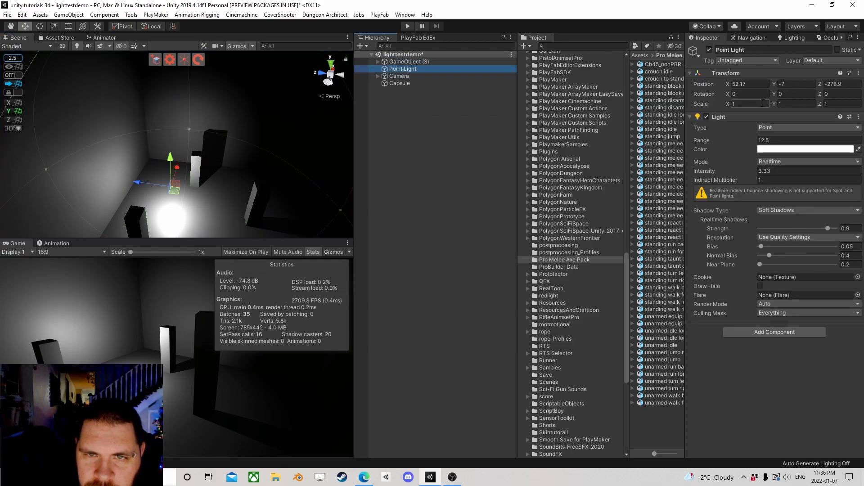
{"action": "left_click", "coordinate": [774, 163]}
{"action": "left_click", "coordinate": [780, 193]}
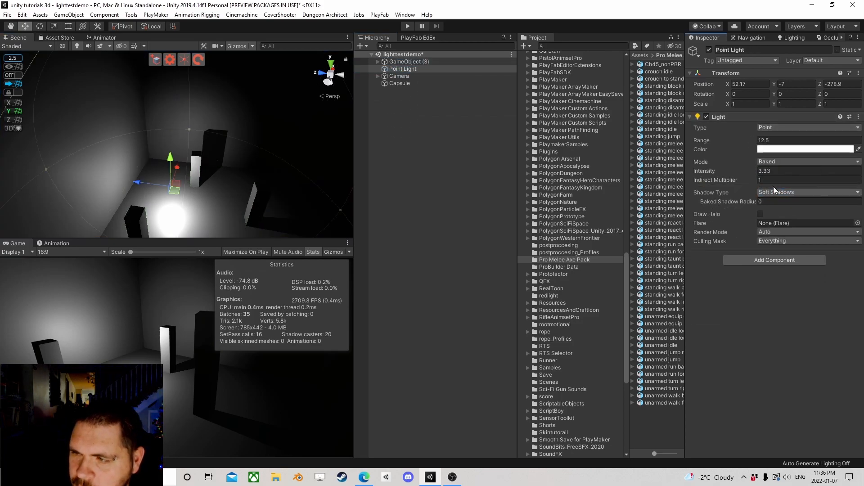
- Choose Progressive GPU (Preview) as the lightmapper in the scene lighting settings and generate the lighting
{"action": "left_click", "coordinate": [791, 38]}
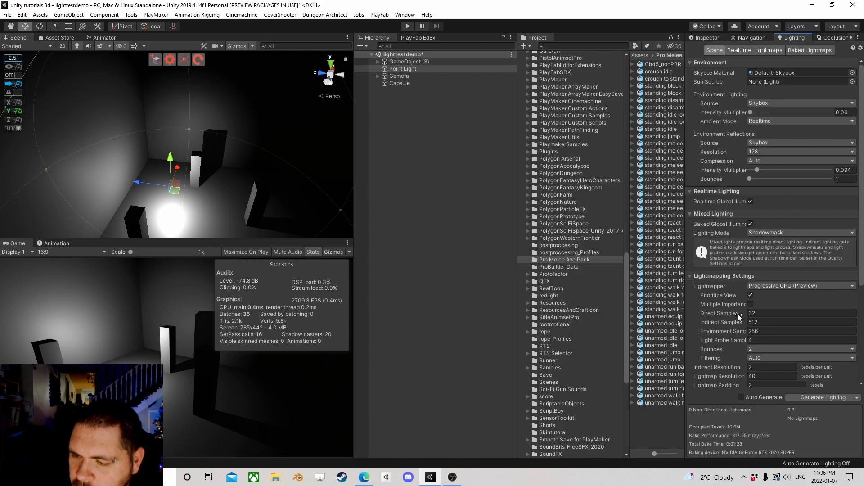
{"action": "scroll", "coordinate": [739, 315], "scroll_direction": "down", "scroll_amount": 5}
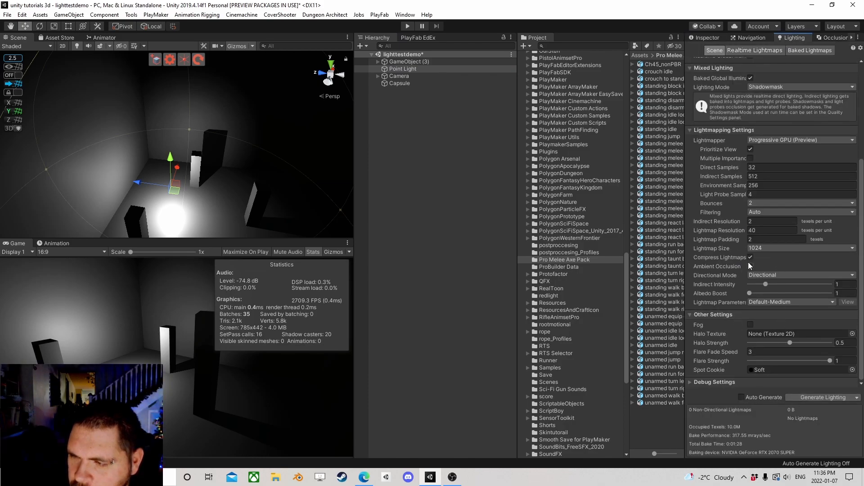
{"action": "scroll", "coordinate": [730, 267], "scroll_direction": "up", "scroll_amount": 2}
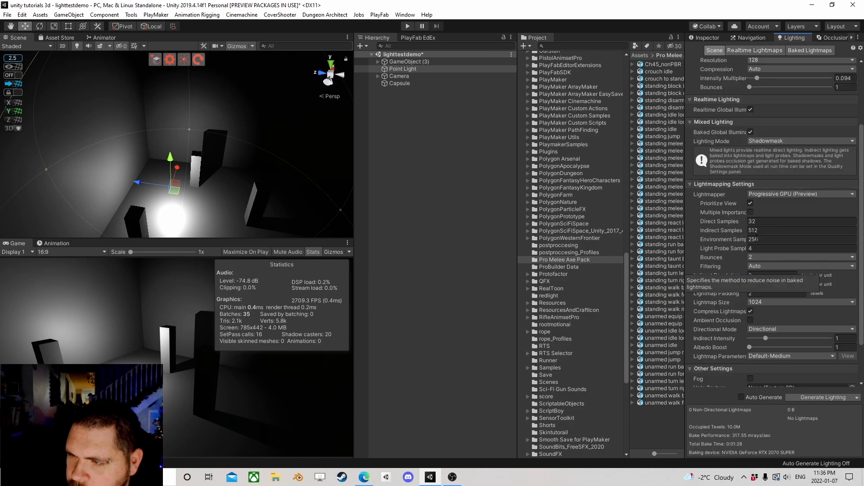
{"action": "left_click", "coordinate": [774, 195]}
{"action": "left_click", "coordinate": [782, 227]}
{"action": "scroll", "coordinate": [719, 262], "scroll_direction": "down", "scroll_amount": 2}
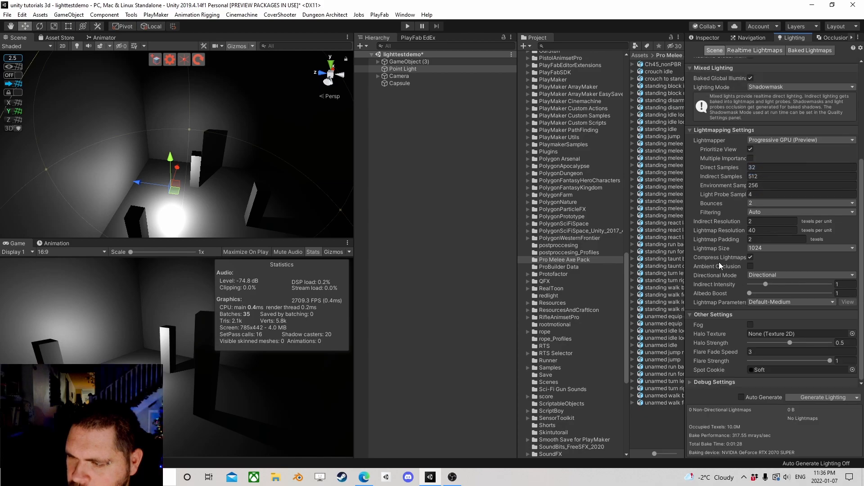
{"action": "left_click", "coordinate": [811, 400]}
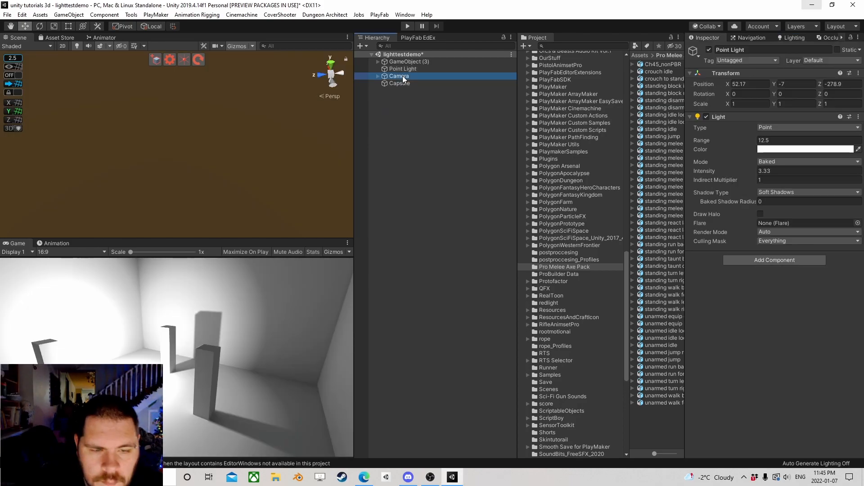
- Move the capsule to the room's open edge, about X 42.07, Z -280.33, and show the game view statistics
{"action": "left_click", "coordinate": [403, 84]}
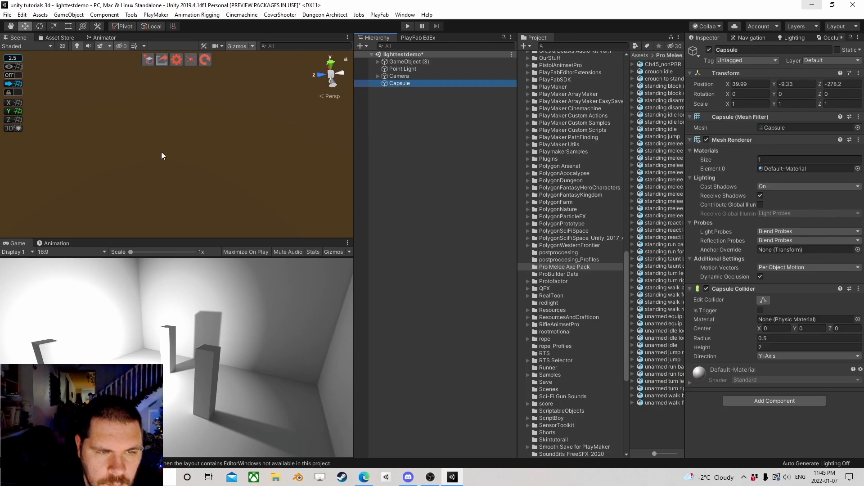
{"action": "double_click", "coordinate": [405, 83]}
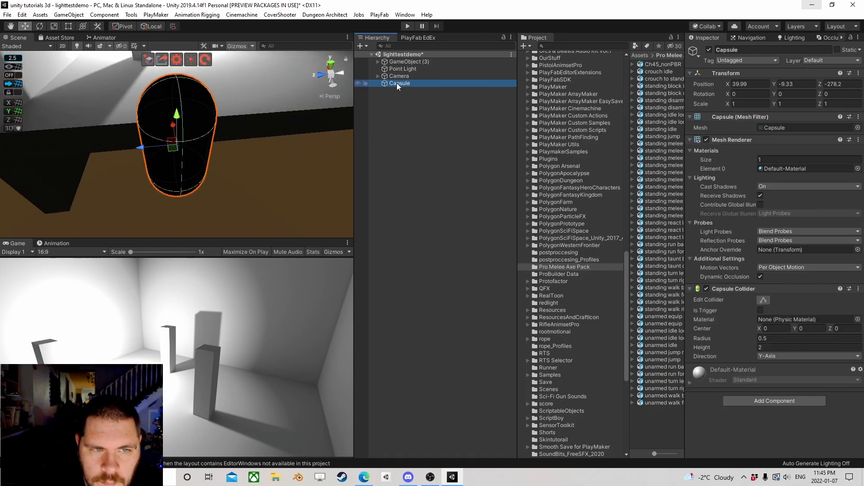
{"action": "right_click_drag", "start_coordinate": [251, 139], "coordinate": [473, 73]}
{"action": "right_click_drag", "start_coordinate": [242, 144], "coordinate": [139, 179]}
{"action": "left_click_drag", "start_coordinate": [138, 181], "coordinate": [159, 164]}
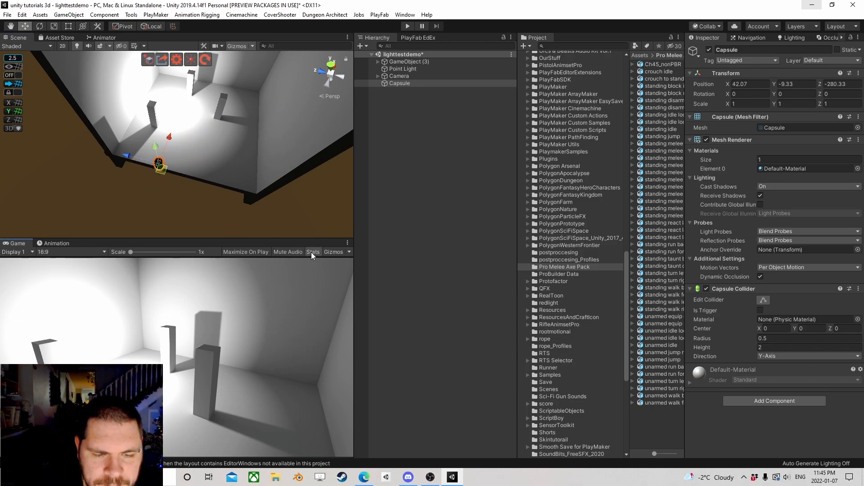
{"action": "left_click", "coordinate": [312, 252]}
{"action": "right_click_drag", "start_coordinate": [248, 182], "coordinate": [240, 157]}
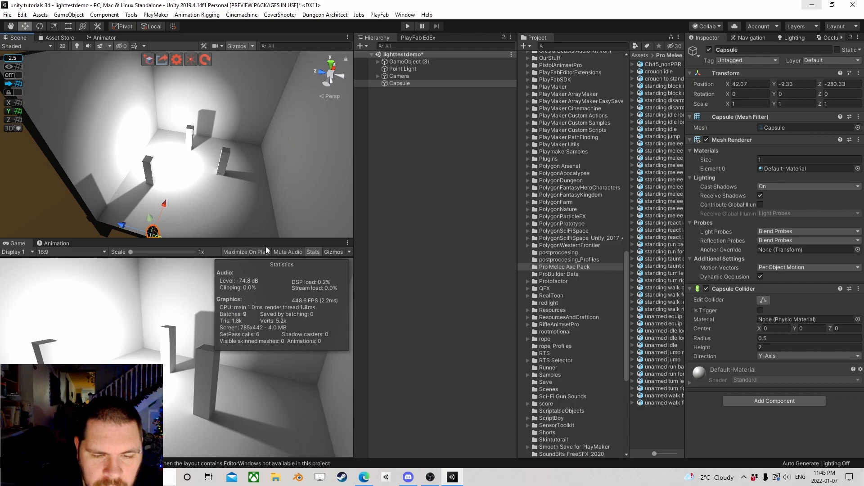
- Move the capsule into the baked light among the pillars, to about X 52.17, Z -281.81
{"action": "scroll", "coordinate": [212, 208], "scroll_direction": "down", "scroll_amount": 3}
{"action": "right_click_drag", "start_coordinate": [162, 223], "coordinate": [175, 225]}
{"action": "left_click_drag", "start_coordinate": [148, 233], "coordinate": [177, 170]}
{"action": "scroll", "coordinate": [180, 186], "scroll_direction": "up", "scroll_amount": 4}
{"action": "middle_click_drag", "start_coordinate": [189, 161], "coordinate": [157, 142]}
{"action": "scroll", "coordinate": [189, 194], "scroll_direction": "down", "scroll_amount": 2}
{"action": "scroll", "coordinate": [169, 193], "scroll_direction": "up", "scroll_amount": 5}
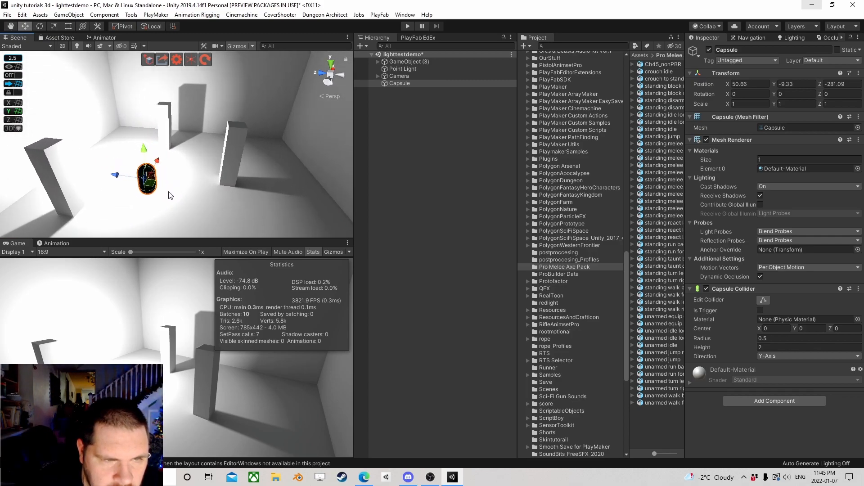
{"action": "left_click_drag", "start_coordinate": [138, 201], "coordinate": [166, 182]}
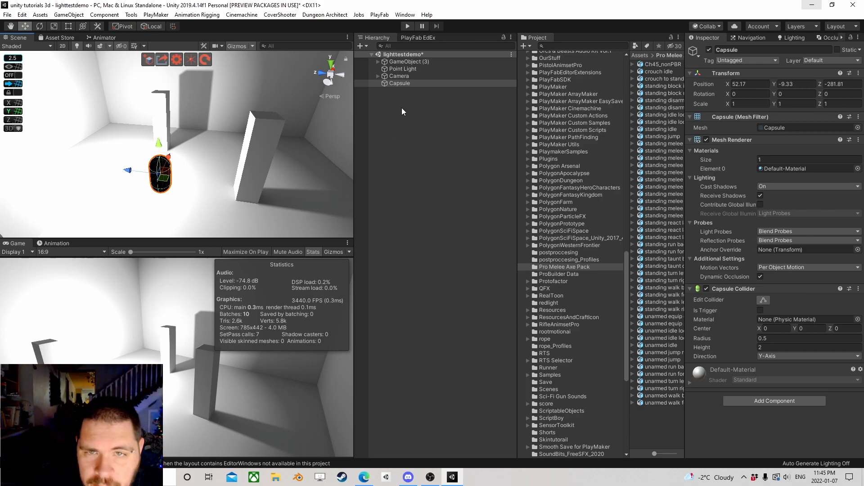
- Set the lightmapper in the scene lighting settings to Progressive GPU (Preview)
{"action": "left_click", "coordinate": [788, 38]}
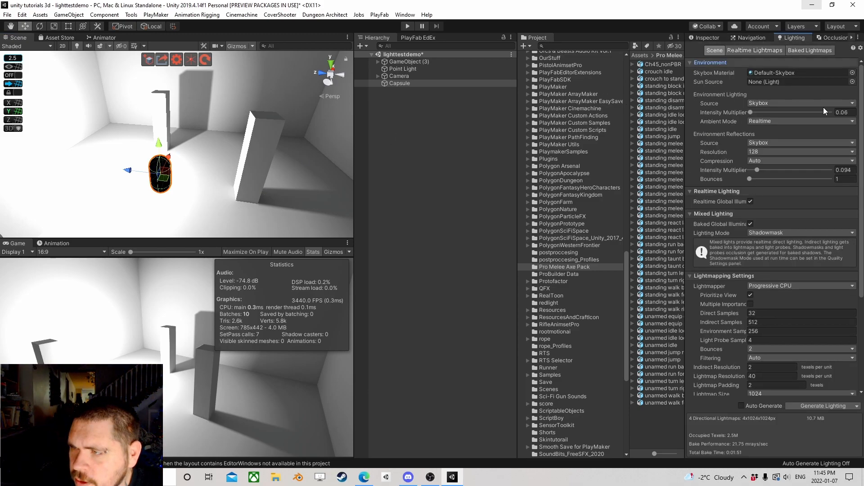
{"action": "left_click", "coordinate": [796, 286]}
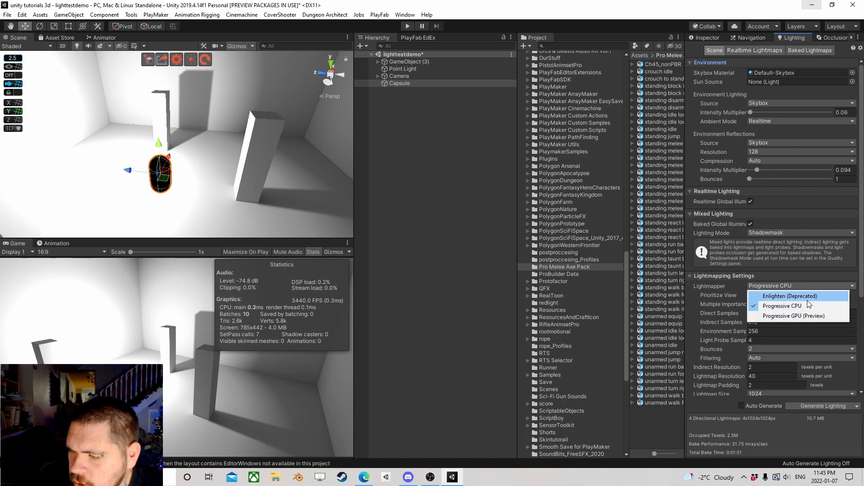
{"action": "left_click", "coordinate": [796, 315]}
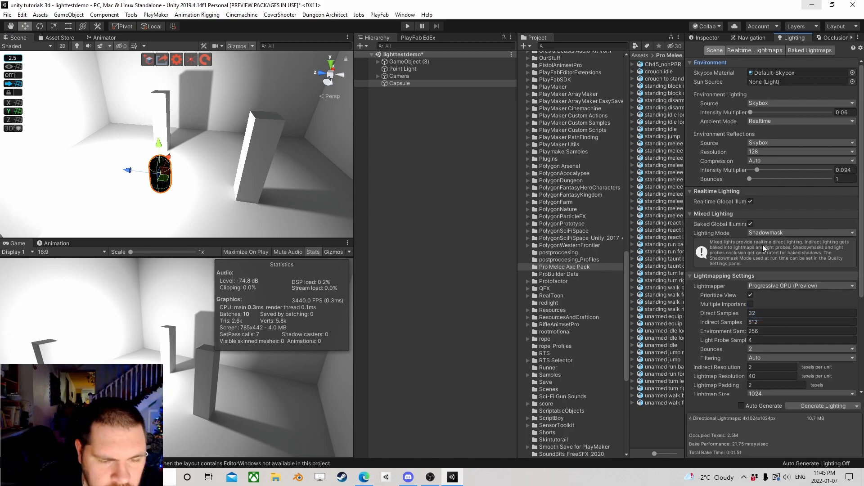
- Add a Light Probe Group to the scene
{"action": "left_click_drag", "start_coordinate": [215, 137], "coordinate": [186, 120], "text": "alt"}
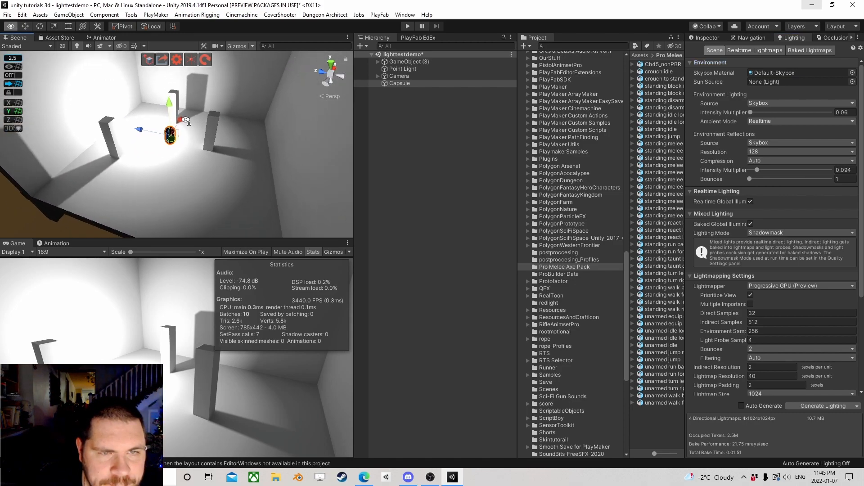
{"action": "scroll", "coordinate": [186, 119], "scroll_direction": "down", "scroll_amount": 3}
{"action": "right_click_drag", "start_coordinate": [140, 99], "coordinate": [184, 120]}
{"action": "middle_click_drag", "start_coordinate": [139, 102], "coordinate": [212, 173]}
{"action": "scroll", "coordinate": [213, 173], "scroll_direction": "up", "scroll_amount": 3}
{"action": "right_click_drag", "start_coordinate": [212, 173], "coordinate": [191, 153]}
{"action": "scroll", "coordinate": [225, 153], "scroll_direction": "down", "scroll_amount": 3}
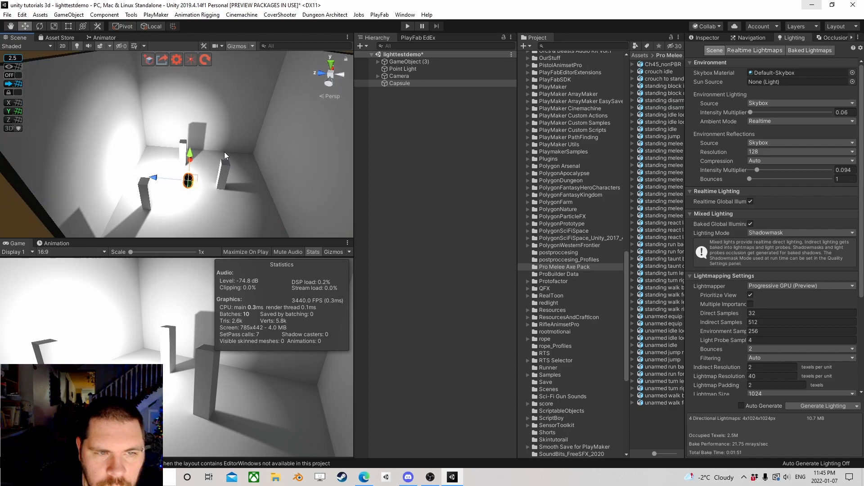
{"action": "right_click", "coordinate": [388, 96]}
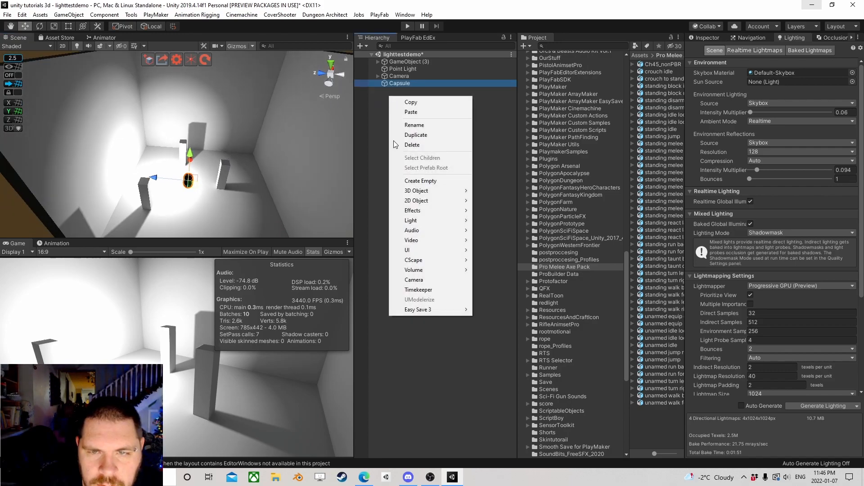
{"action": "mouse_move", "coordinate": [446, 221]}
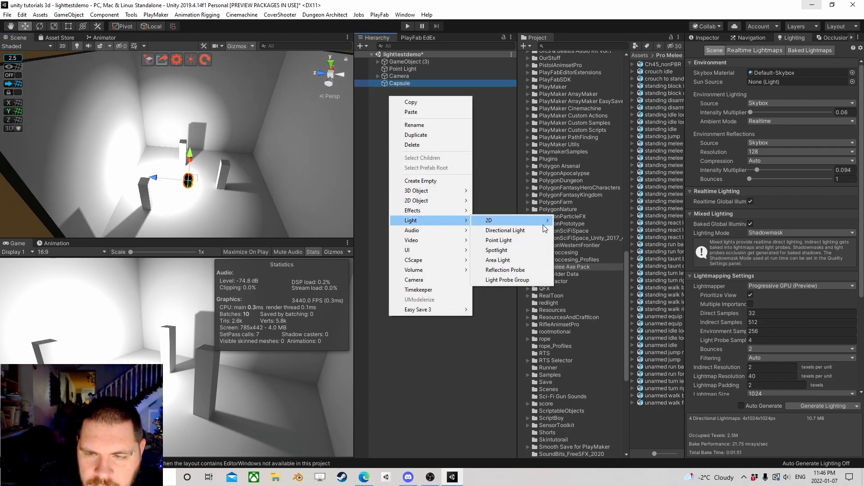
{"action": "left_click", "coordinate": [515, 280]}
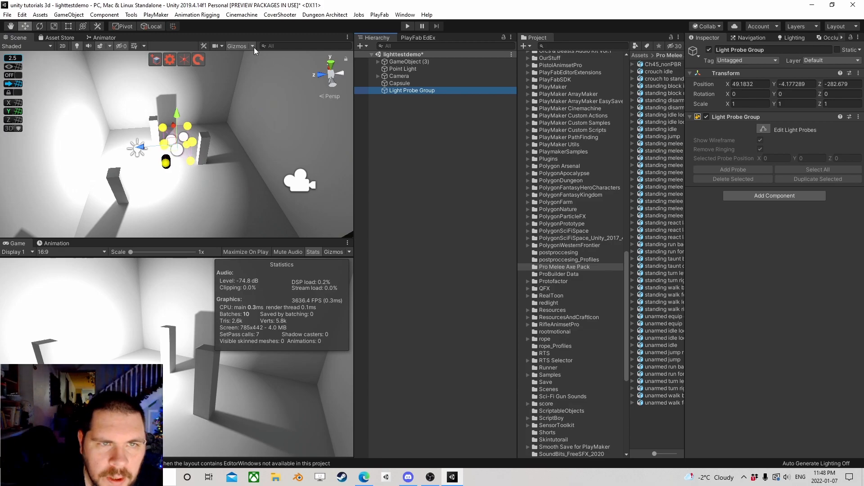
- Reduce the size of the 3D gizmo icons shown in the scene view
{"action": "left_click", "coordinate": [253, 46]}
{"action": "left_click_drag", "start_coordinate": [320, 58], "coordinate": [288, 64]}
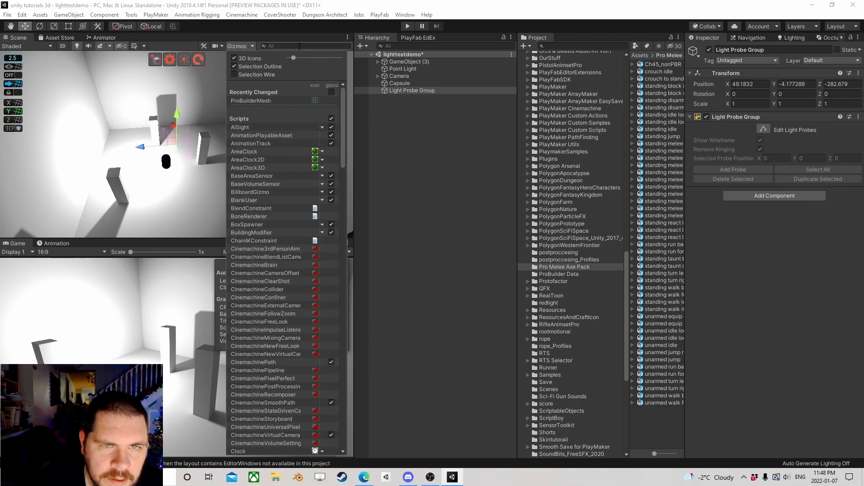
{"action": "left_click", "coordinate": [253, 46]}
{"action": "scroll", "coordinate": [207, 124], "scroll_direction": "up", "scroll_amount": 1}
{"action": "scroll", "coordinate": [207, 133], "scroll_direction": "up", "scroll_amount": 2}
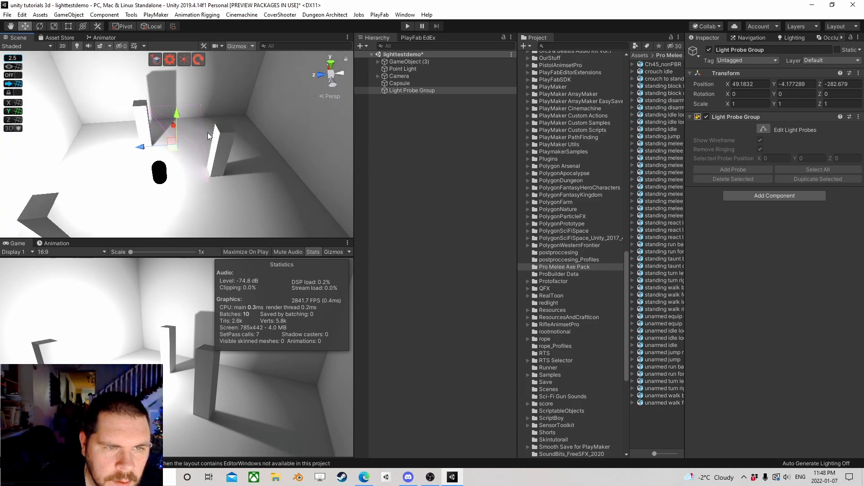
- Increase the size of the 3D gizmo icons shown in the scene view
{"action": "left_click", "coordinate": [253, 46]}
{"action": "left_click_drag", "start_coordinate": [302, 58], "coordinate": [310, 60]}
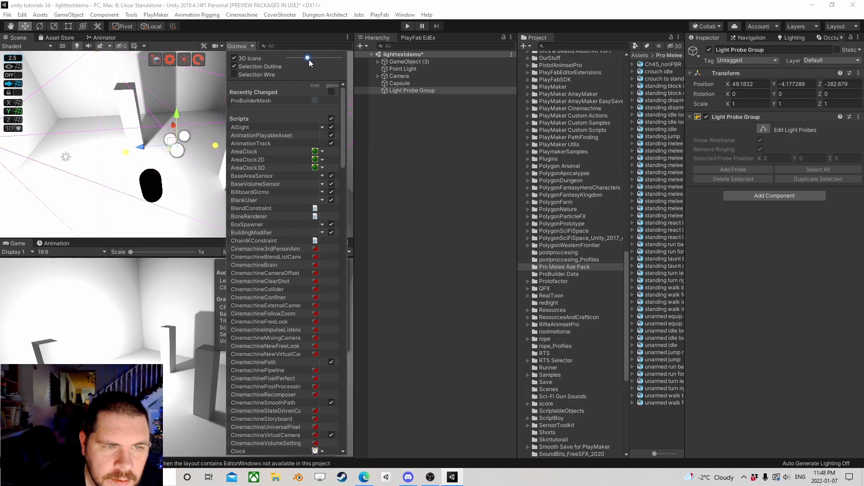
{"action": "left_click", "coordinate": [252, 46]}
{"action": "left_click", "coordinate": [200, 145]}
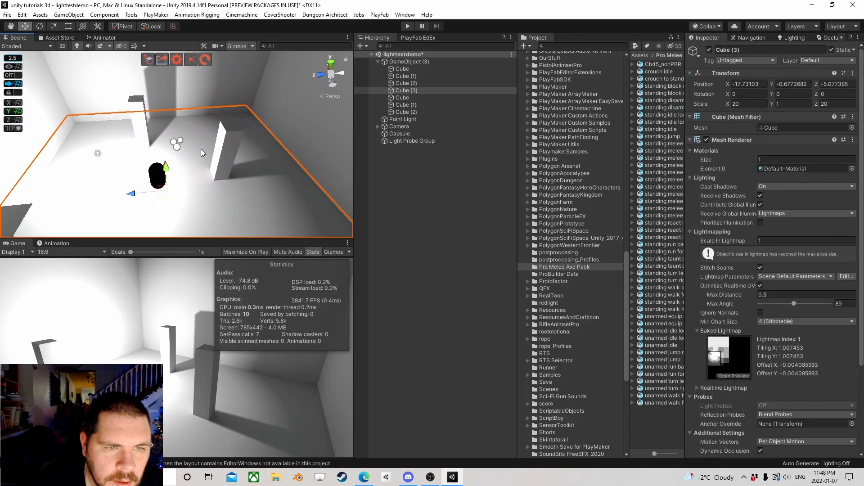
- Turn on light probe editing for the Light Probe Group and frame the group in the scene view
{"action": "left_click", "coordinate": [415, 140]}
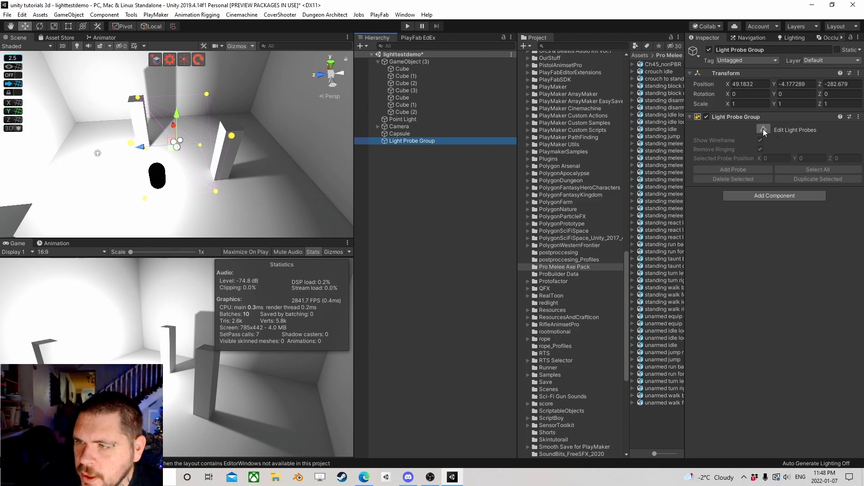
{"action": "left_click", "coordinate": [762, 129]}
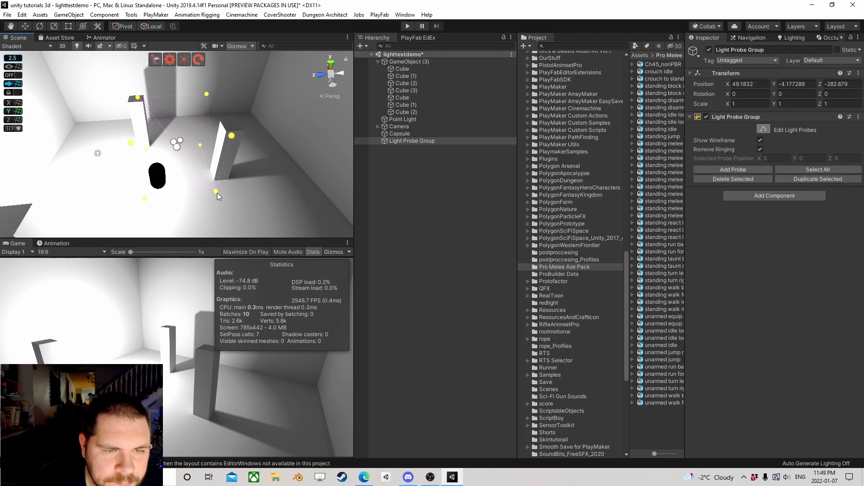
{"action": "double_click", "coordinate": [410, 139]}
{"action": "left_click", "coordinate": [26, 27]}
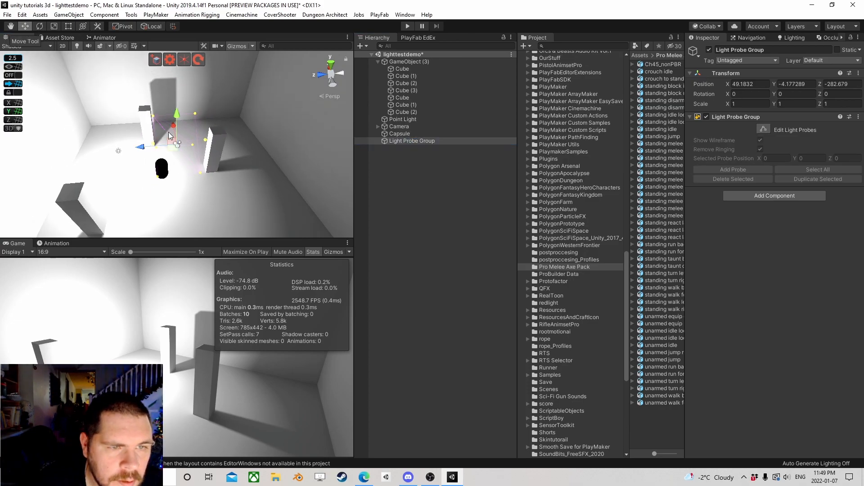
{"action": "left_click", "coordinate": [767, 129]}
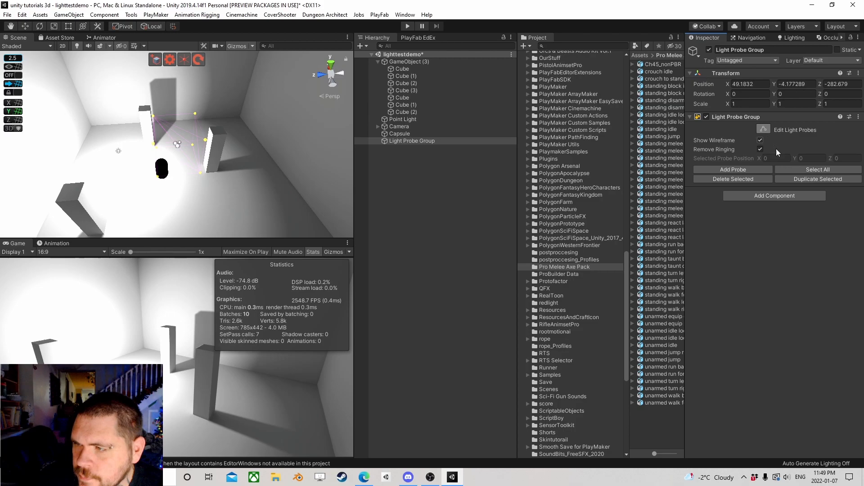
- Select the group's probe at X -1, Y 1, Z -1 and add a new probe to the group
{"action": "scroll", "coordinate": [198, 153], "scroll_direction": "up", "scroll_amount": 8}
{"action": "right_click_drag", "start_coordinate": [205, 160], "coordinate": [225, 85]}
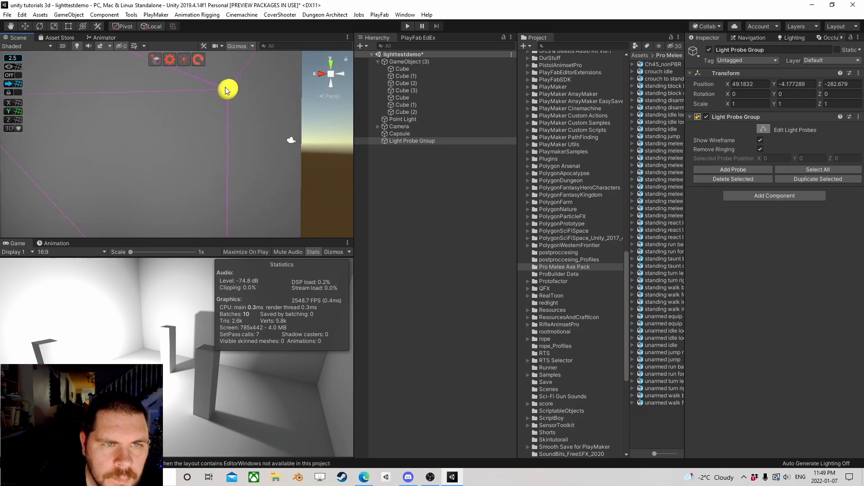
{"action": "left_click", "coordinate": [230, 89]}
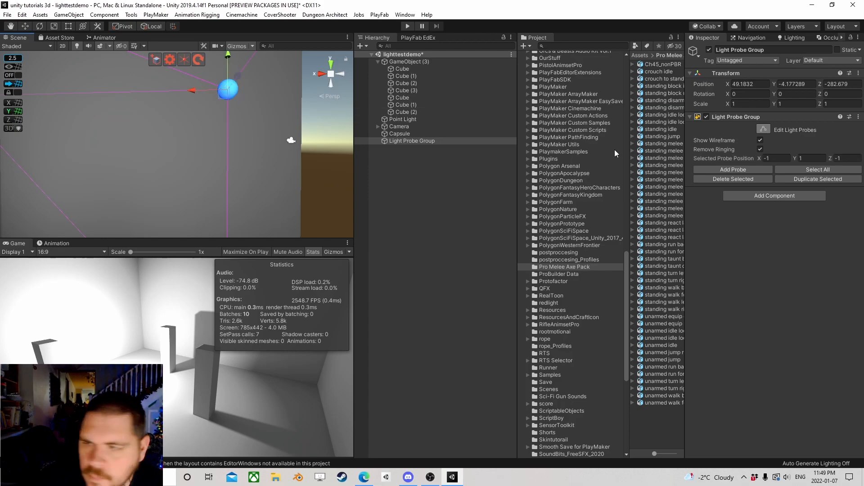
{"action": "left_click", "coordinate": [730, 168]}
- Move an upper probe past the nearby pillar toward the side wall, to about X -3.92, Y 1, Z -3.89
{"action": "scroll", "coordinate": [271, 127], "scroll_direction": "down", "scroll_amount": 5}
{"action": "right_click_drag", "start_coordinate": [271, 127], "coordinate": [220, 112]}
{"action": "middle_click_drag", "start_coordinate": [221, 112], "coordinate": [90, 194]}
{"action": "right_click_drag", "start_coordinate": [236, 153], "coordinate": [177, 232]}
{"action": "left_click", "coordinate": [200, 179]}
{"action": "left_click_drag", "start_coordinate": [202, 182], "coordinate": [270, 185]}
{"action": "scroll", "coordinate": [215, 198], "scroll_direction": "down", "scroll_amount": 2}
{"action": "middle_click_drag", "start_coordinate": [215, 198], "coordinate": [193, 125]}
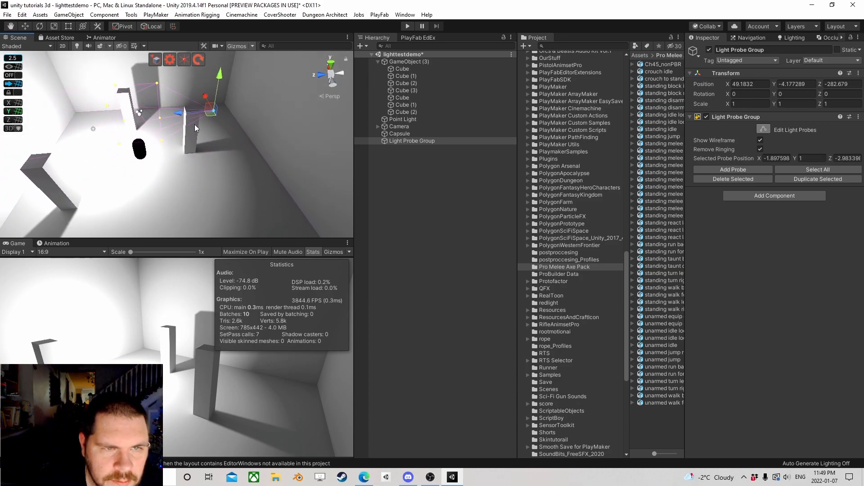
{"action": "left_click_drag", "start_coordinate": [207, 115], "coordinate": [259, 152]}
{"action": "scroll", "coordinate": [218, 142], "scroll_direction": "up", "scroll_amount": 1}
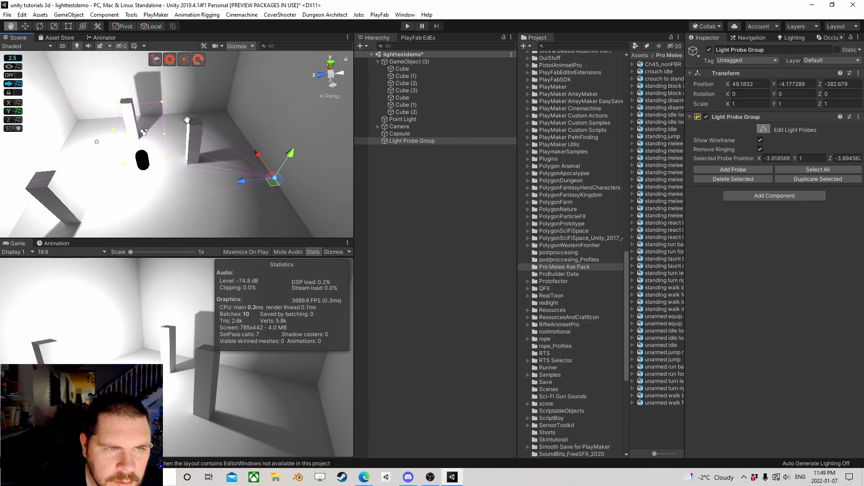
- Move another upper probe into the far corner of the room, at about X 11.34, Y 1, Z -9.48
{"action": "middle_click_drag", "start_coordinate": [217, 142], "coordinate": [225, 185]}
{"action": "scroll", "coordinate": [225, 184], "scroll_direction": "up", "scroll_amount": 3}
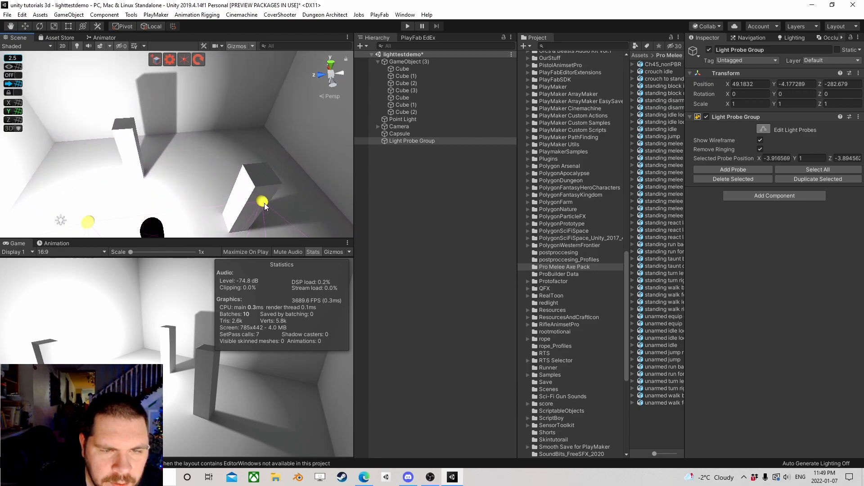
{"action": "left_click_drag", "start_coordinate": [263, 201], "coordinate": [283, 82]}
{"action": "scroll", "coordinate": [209, 160], "scroll_direction": "down", "scroll_amount": 5}
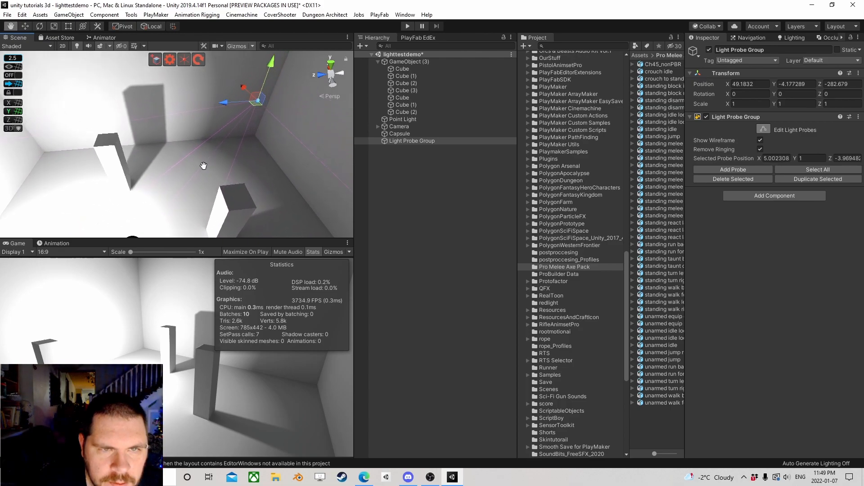
{"action": "right_click_drag", "start_coordinate": [177, 174], "coordinate": [100, 181]}
{"action": "left_click_drag", "start_coordinate": [118, 175], "coordinate": [217, 184]}
{"action": "middle_click_drag", "start_coordinate": [218, 184], "coordinate": [157, 198]}
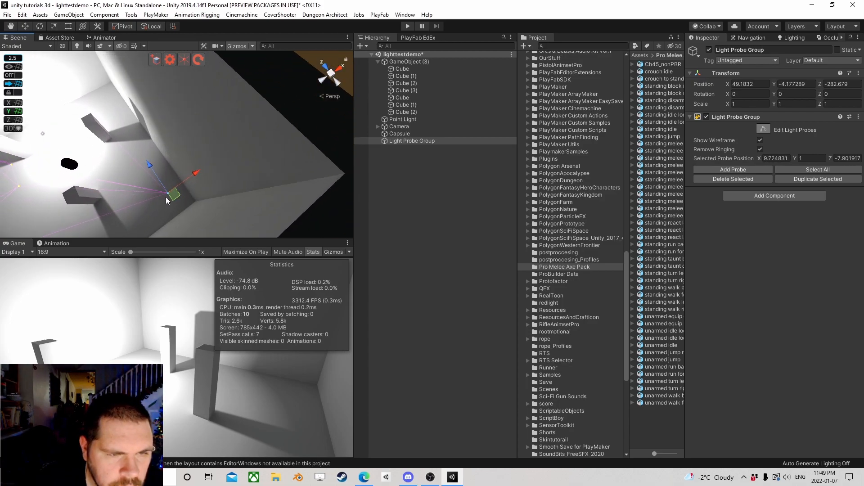
{"action": "left_click_drag", "start_coordinate": [176, 198], "coordinate": [211, 200]}
{"action": "left_click_drag", "start_coordinate": [131, 212], "coordinate": [198, 90], "text": "alt"}
{"action": "middle_click_drag", "start_coordinate": [235, 199], "coordinate": [227, 74]}
{"action": "right_click_drag", "start_coordinate": [193, 133], "coordinate": [209, 80]}
{"action": "middle_click_drag", "start_coordinate": [189, 178], "coordinate": [209, 101]}
{"action": "scroll", "coordinate": [212, 121], "scroll_direction": "up", "scroll_amount": 6}
{"action": "right_click_drag", "start_coordinate": [211, 159], "coordinate": [216, 117]}
- Stack two duplicates of the corner probe directly below it, at about Y -3.65 and Y -5.95
{"action": "left_click", "coordinate": [414, 141]}
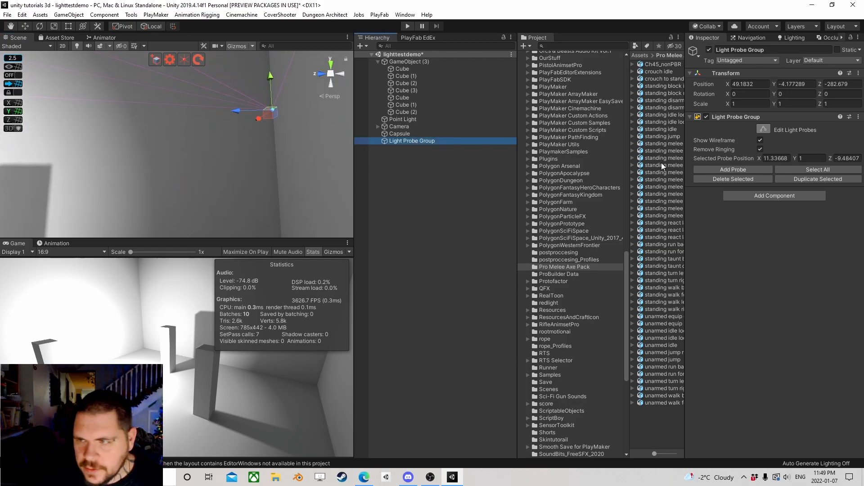
{"action": "left_click", "coordinate": [826, 180]}
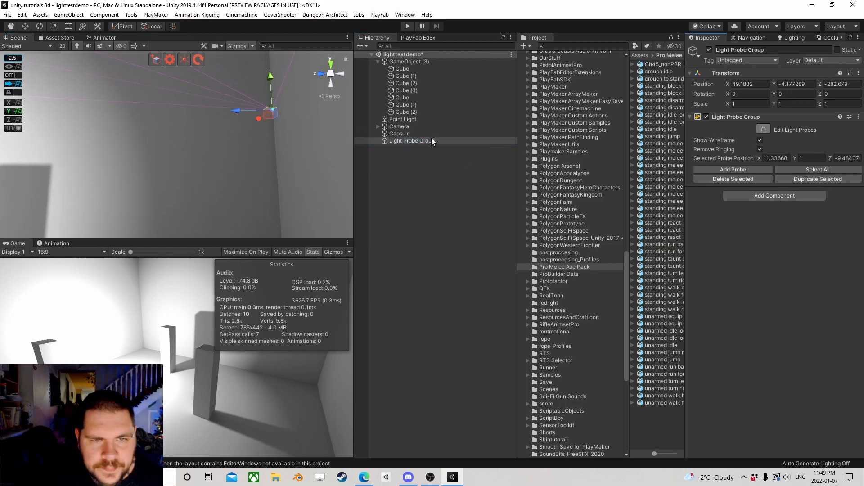
{"action": "left_click_drag", "start_coordinate": [270, 76], "coordinate": [279, 219]}
{"action": "left_click", "coordinate": [816, 179]}
{"action": "right_click_drag", "start_coordinate": [259, 102], "coordinate": [262, 170]}
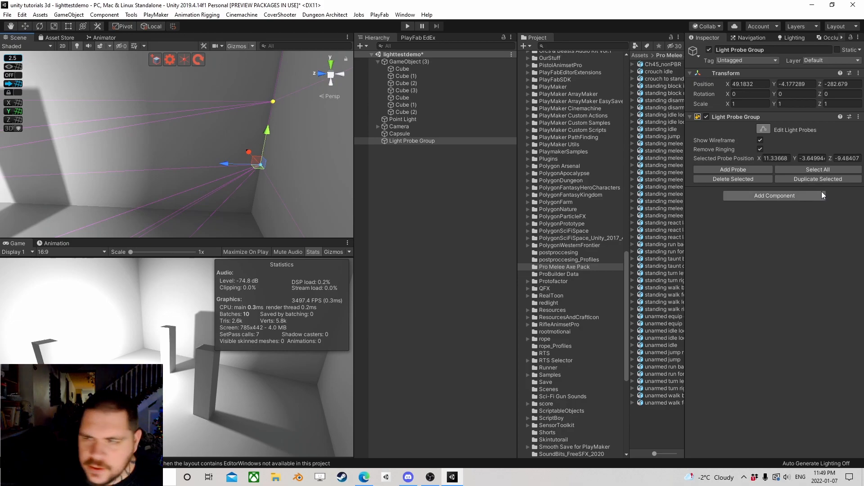
{"action": "left_click_drag", "start_coordinate": [267, 131], "coordinate": [256, 181]}
- Duplicate the lowest corner probe repeatedly and spread the copies across the shadowed floor, the last at about X 1.73, Z -7.33
{"action": "right_click_drag", "start_coordinate": [257, 181], "coordinate": [237, 161]}
{"action": "scroll", "coordinate": [237, 160], "scroll_direction": "down", "scroll_amount": 3}
{"action": "scroll", "coordinate": [223, 167], "scroll_direction": "up", "scroll_amount": 2}
{"action": "scroll", "coordinate": [237, 161], "scroll_direction": "down", "scroll_amount": 2}
{"action": "middle_click_drag", "start_coordinate": [237, 160], "coordinate": [213, 165]}
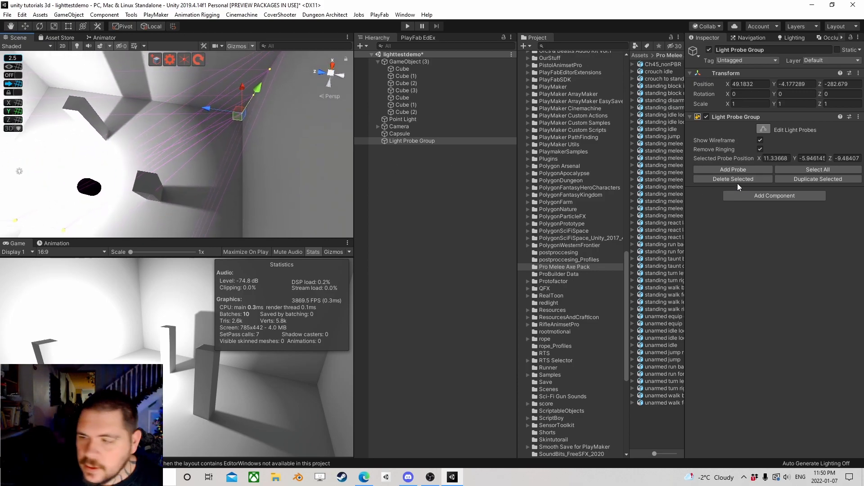
{"action": "left_click", "coordinate": [801, 179]}
{"action": "left_click_drag", "start_coordinate": [236, 116], "coordinate": [201, 239]}
{"action": "left_click", "coordinate": [807, 180]}
{"action": "left_click", "coordinate": [813, 178]}
{"action": "left_click", "coordinate": [792, 180]}
{"action": "left_click", "coordinate": [820, 179]}
{"action": "scroll", "coordinate": [142, 189], "scroll_direction": "down", "scroll_amount": 3}
{"action": "middle_click_drag", "start_coordinate": [142, 190], "coordinate": [159, 131]}
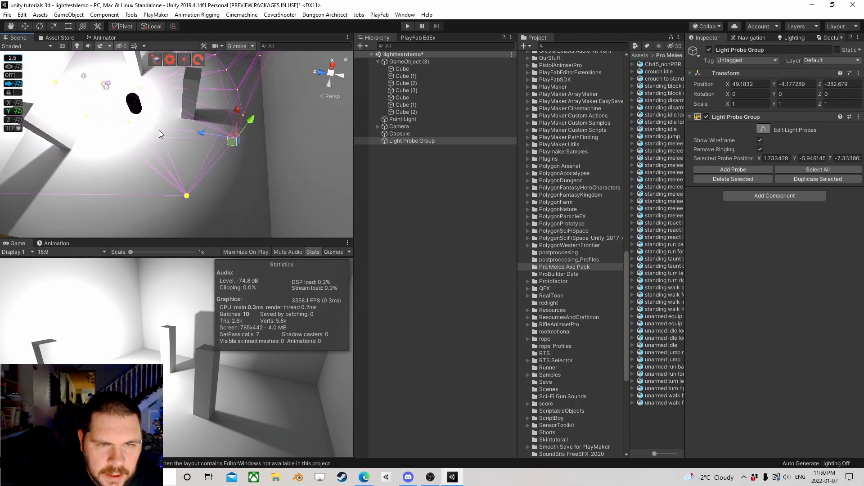
- Place duplicated floor probes further along the side wall, the last at about X -4.74, Z -4.12, and dismiss the mail notification
{"action": "left_click", "coordinate": [802, 180]}
{"action": "left_click_drag", "start_coordinate": [231, 142], "coordinate": [178, 223]}
{"action": "left_click", "coordinate": [806, 180]}
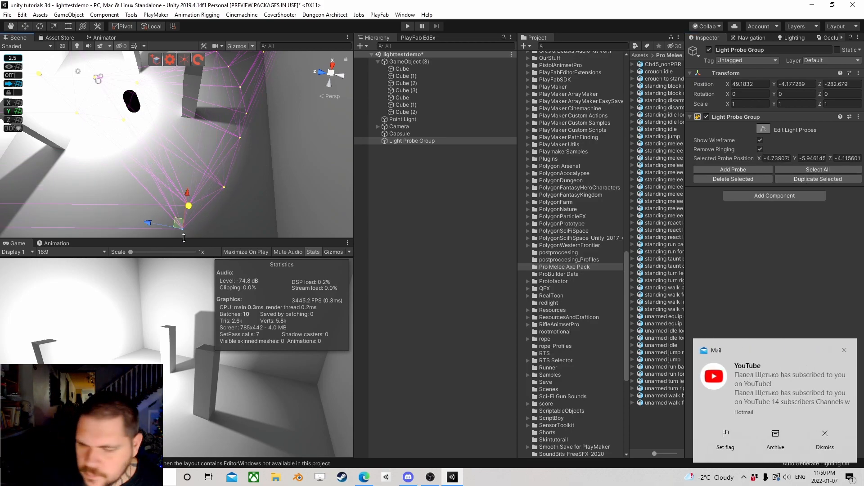
{"action": "left_click", "coordinate": [825, 436]}
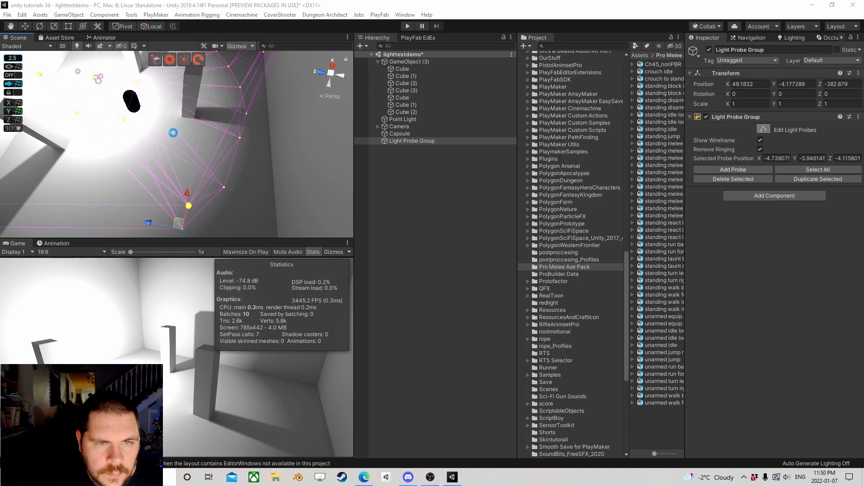
- Duplicate the floor probes at about X 10.75 and X 8.83 and raise the copies, the second to about Y -4.12
{"action": "mouse_move", "coordinate": [212, 145]}
{"action": "right_mouse_down"}
{"action": "mouse_move", "coordinate": [221, 82]}
{"action": "mouse_move", "coordinate": [249, 148]}
{"action": "mouse_move", "coordinate": [227, 150]}
{"action": "right_mouse_up"}
{"action": "left_click", "coordinate": [222, 151]}
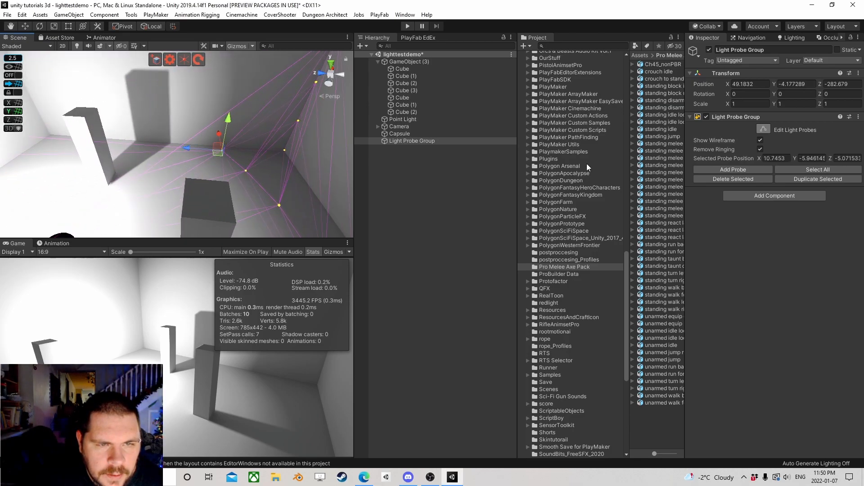
{"action": "left_click", "coordinate": [820, 179]}
{"action": "left_click_drag", "start_coordinate": [230, 116], "coordinate": [234, 82]}
{"action": "left_click", "coordinate": [247, 171]}
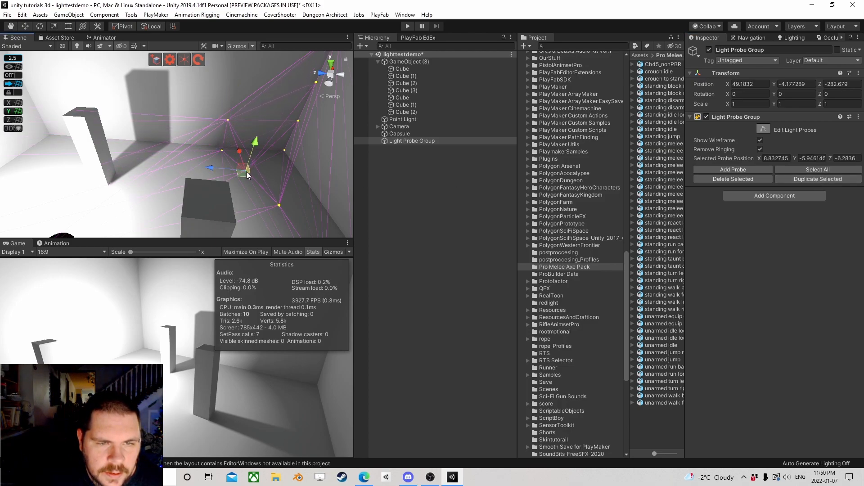
{"action": "left_click", "coordinate": [804, 179]}
{"action": "left_click_drag", "start_coordinate": [256, 144], "coordinate": [266, 124]}
- Duplicate the floor probes at about X 6.55 and X 3.93 and raise the copies, the first to about Y -3.81
{"action": "left_click", "coordinate": [277, 204]}
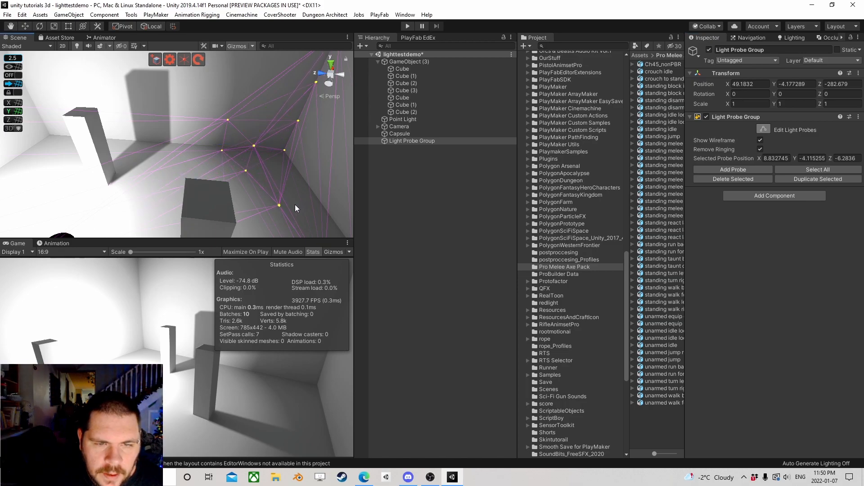
{"action": "left_click", "coordinate": [280, 206]}
{"action": "left_click", "coordinate": [818, 179]}
{"action": "left_click_drag", "start_coordinate": [292, 180], "coordinate": [313, 143]}
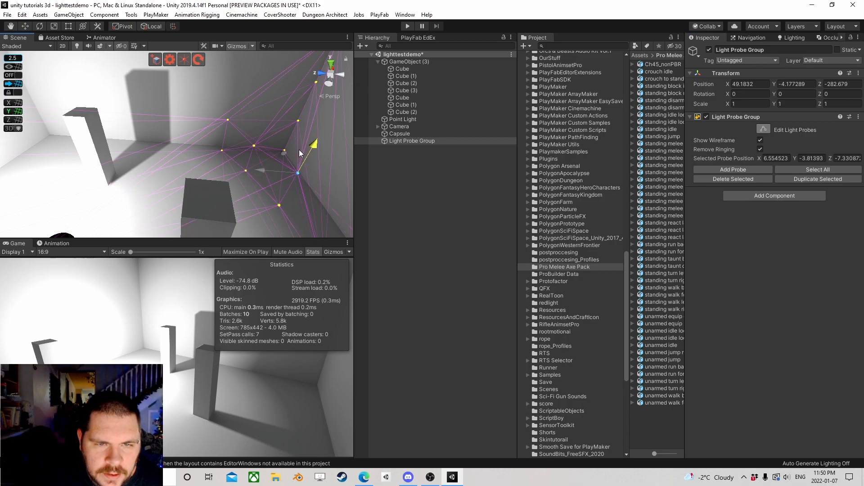
{"action": "scroll", "coordinate": [200, 160], "scroll_direction": "down", "scroll_amount": 3}
{"action": "right_click_drag", "start_coordinate": [233, 195], "coordinate": [260, 151]}
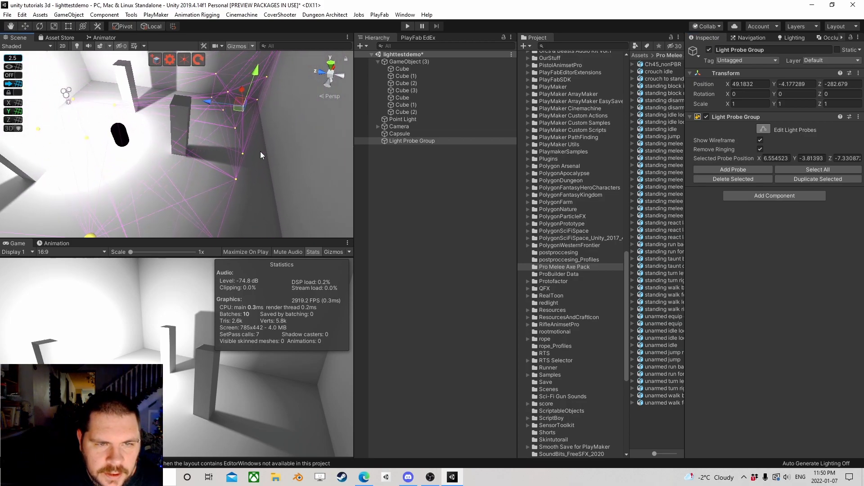
{"action": "left_click", "coordinate": [243, 154]}
{"action": "left_click", "coordinate": [822, 179]}
{"action": "left_click_drag", "start_coordinate": [258, 131], "coordinate": [269, 106]}
- Place copies of the floor probe in the pillar's shadow at about X 3.91, Z -4.25 and X 2.78, Z -6.76
{"action": "left_click", "coordinate": [242, 153]}
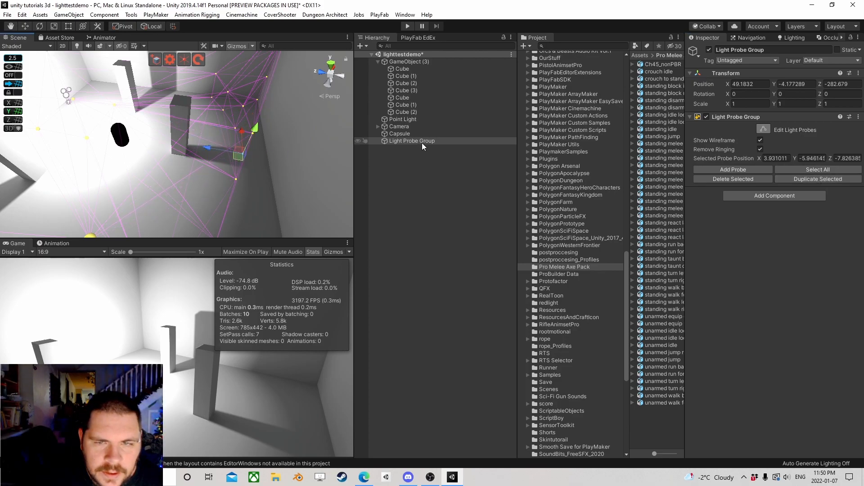
{"action": "left_click", "coordinate": [812, 181]}
{"action": "left_click_drag", "start_coordinate": [238, 161], "coordinate": [183, 149]}
{"action": "left_click", "coordinate": [825, 179]}
{"action": "left_click", "coordinate": [823, 179]}
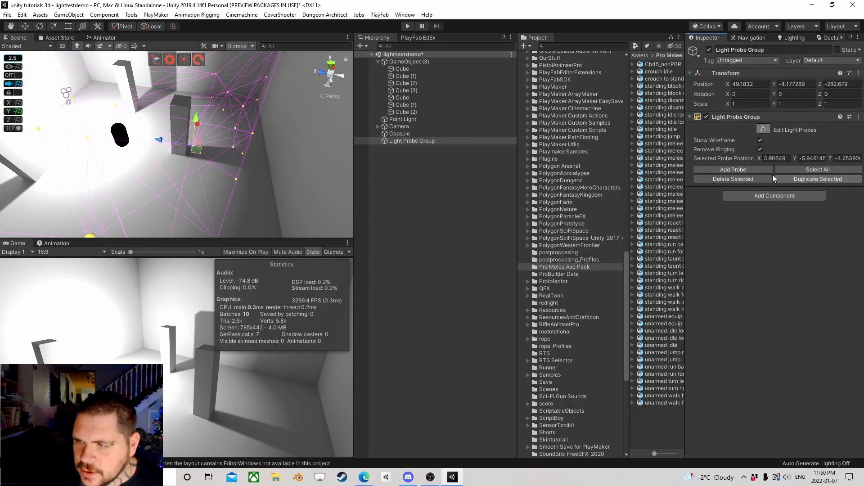
{"action": "left_click_drag", "start_coordinate": [196, 152], "coordinate": [231, 171]}
- Duplicate the shadow's floor probe at about X 2.78 and raise the copy to about Y -4.15
{"action": "left_click", "coordinate": [820, 179]}
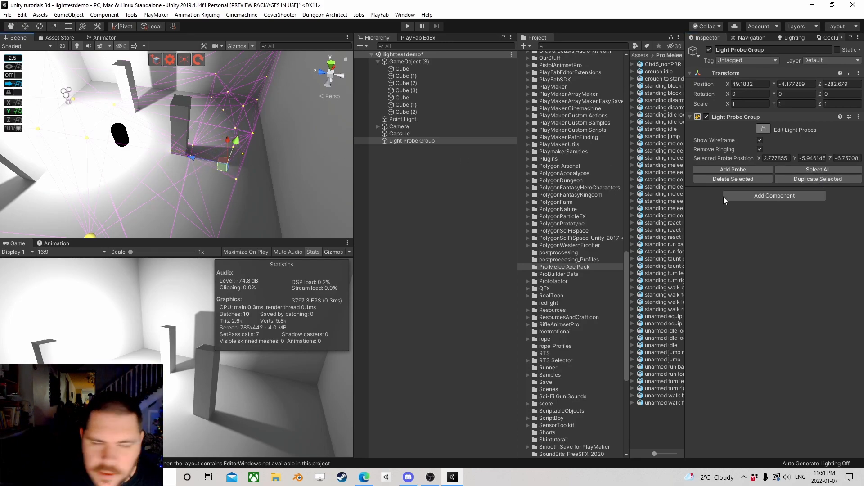
{"action": "left_click", "coordinate": [809, 178]}
{"action": "left_click_drag", "start_coordinate": [233, 139], "coordinate": [241, 122]}
- Place copies of the raised probe through the shadow to the pillar's lit side, the last at about X 1.36, Y -3.25, Z -2.86
{"action": "left_click", "coordinate": [802, 179]}
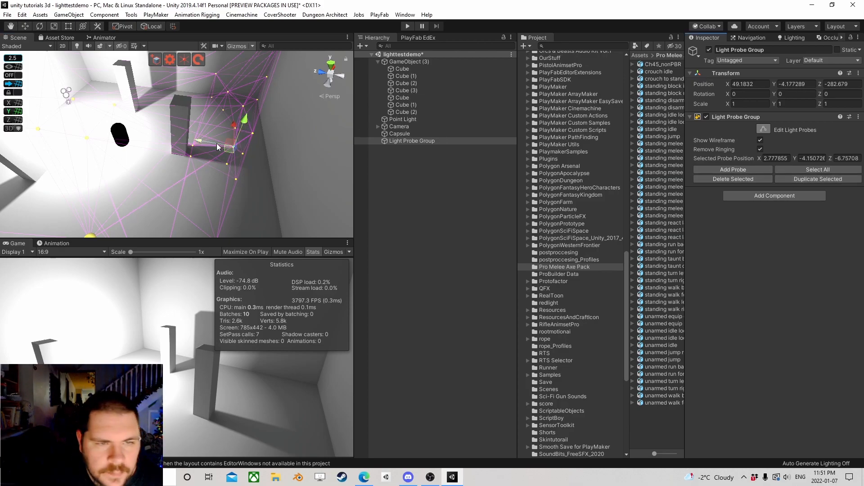
{"action": "left_click_drag", "start_coordinate": [232, 155], "coordinate": [154, 147]}
{"action": "left_click", "coordinate": [805, 180]}
{"action": "left_click", "coordinate": [806, 180]}
{"action": "left_click", "coordinate": [807, 180]}
{"action": "left_click", "coordinate": [808, 180]}
{"action": "left_click", "coordinate": [824, 180]}
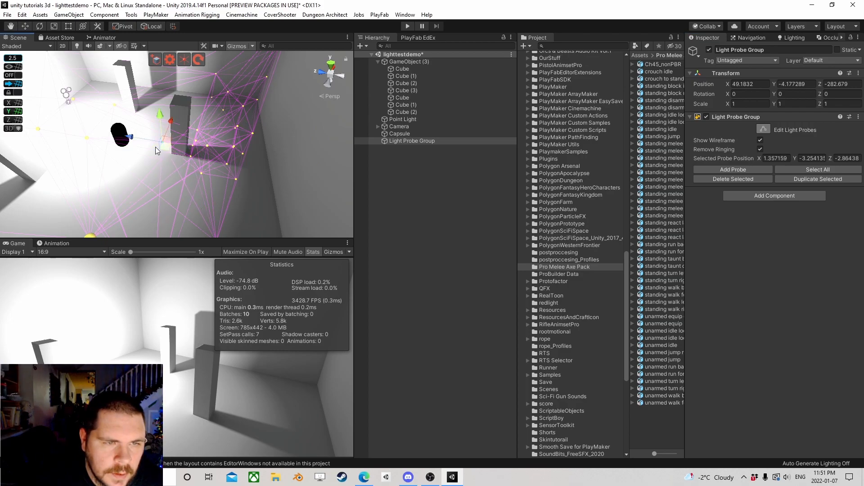
- Place further duplicated probes in the lit area beside the capsule, the last at about X 2.77, Y -5.67, Z -0.81
{"action": "left_click", "coordinate": [803, 179]}
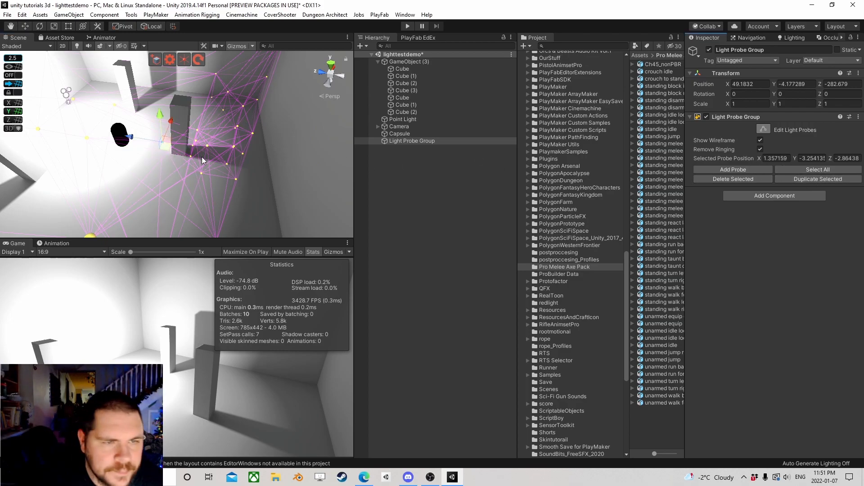
{"action": "left_click_drag", "start_coordinate": [166, 148], "coordinate": [136, 120]}
{"action": "left_click", "coordinate": [819, 180]}
{"action": "left_click", "coordinate": [810, 179]}
{"action": "left_click", "coordinate": [810, 179]}
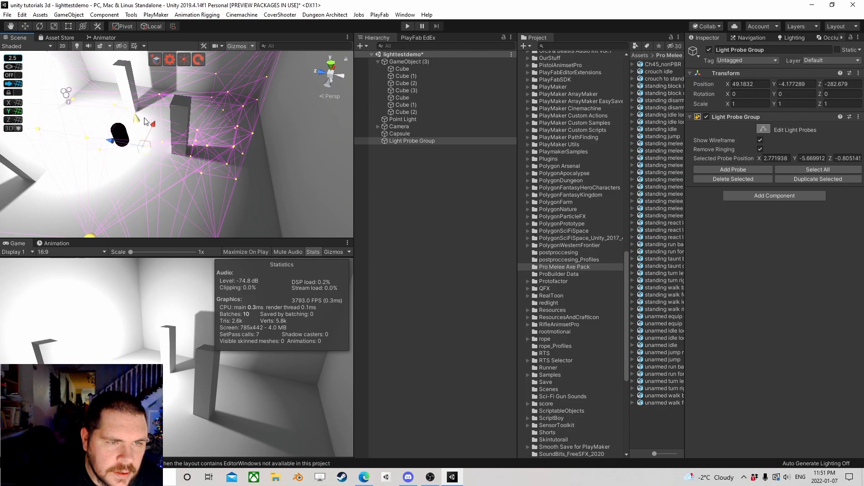
- Duplicate the floor probe at about X 1.73 along the side wall to about X 6.18, Z -9.46, and raise a copy to about Y -4.02
{"action": "scroll", "coordinate": [149, 138], "scroll_direction": "down", "scroll_amount": 1}
{"action": "middle_click_drag", "start_coordinate": [149, 138], "coordinate": [171, 134]}
{"action": "right_click_drag", "start_coordinate": [171, 134], "coordinate": [212, 188]}
{"action": "scroll", "coordinate": [212, 187], "scroll_direction": "up", "scroll_amount": 1}
{"action": "middle_click_drag", "start_coordinate": [212, 188], "coordinate": [154, 152]}
{"action": "left_click", "coordinate": [178, 150]}
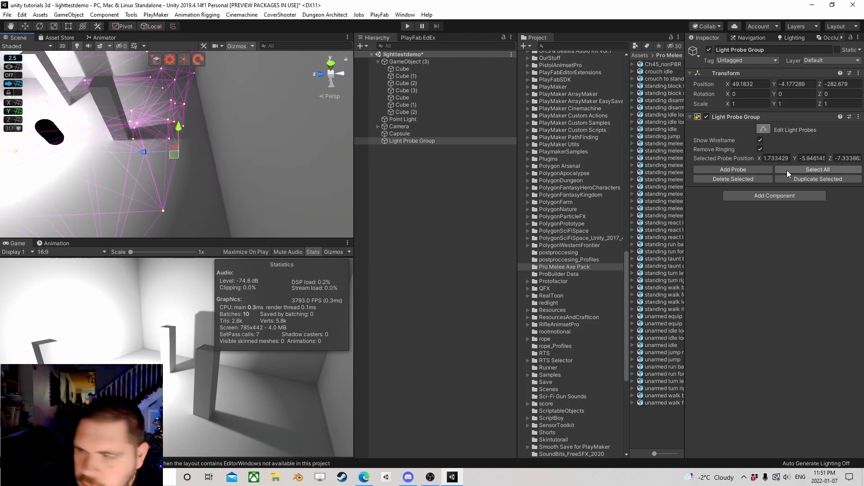
{"action": "left_click_drag", "start_coordinate": [142, 150], "coordinate": [196, 75]}
{"action": "left_click", "coordinate": [836, 182]}
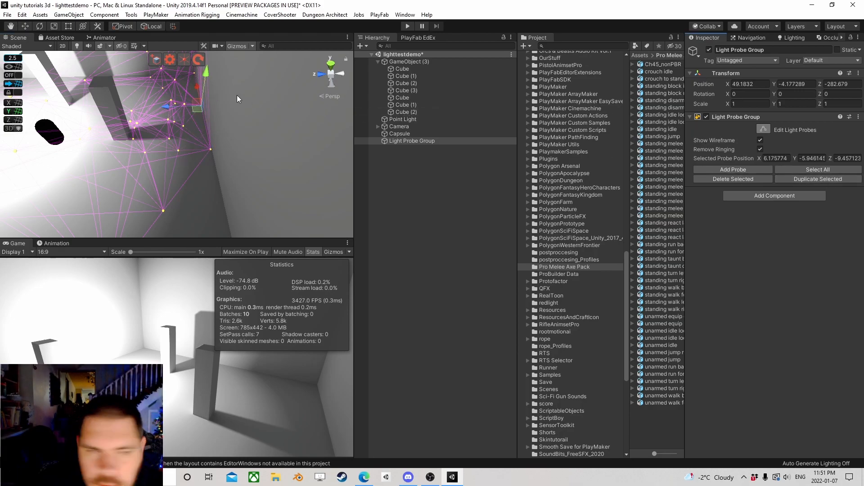
{"action": "left_click_drag", "start_coordinate": [204, 77], "coordinate": [210, 57]}
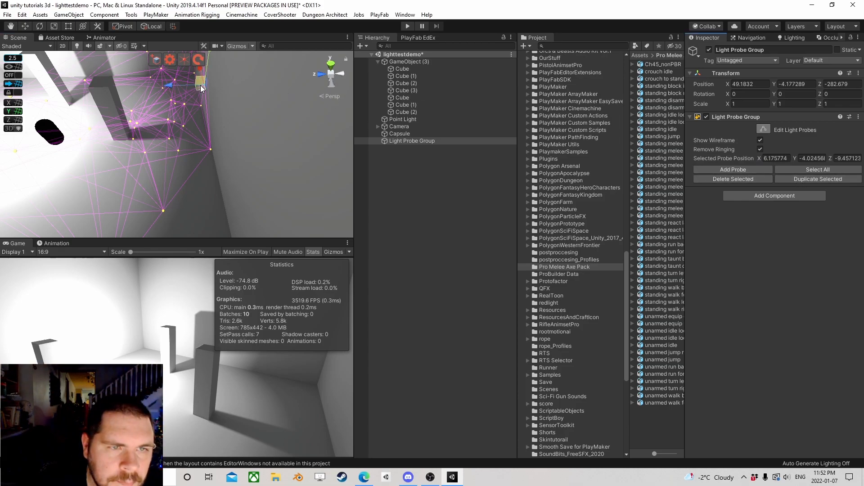
- Move the raised probe copy along the side wall to about X -0.61, Y -4.02, Z -9.46
{"action": "left_click_drag", "start_coordinate": [200, 72], "coordinate": [201, 125]}
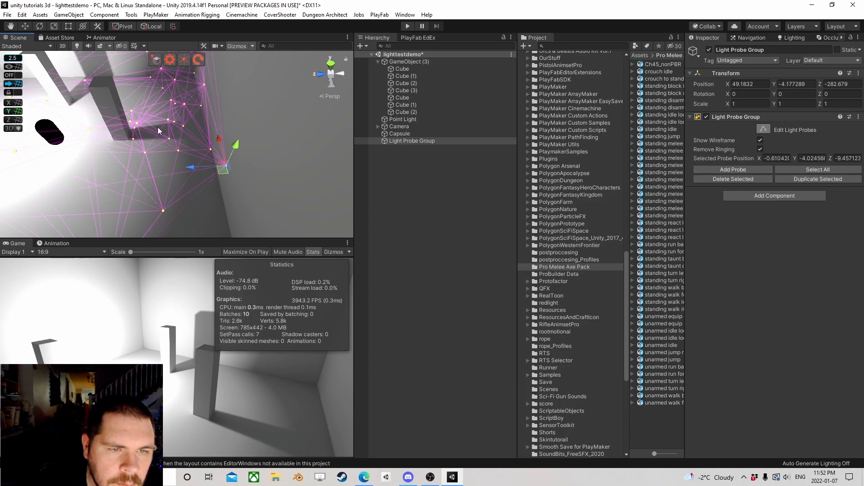
{"action": "scroll", "coordinate": [93, 141], "scroll_direction": "down", "scroll_amount": 2}
{"action": "middle_click_drag", "start_coordinate": [93, 142], "coordinate": [136, 172]}
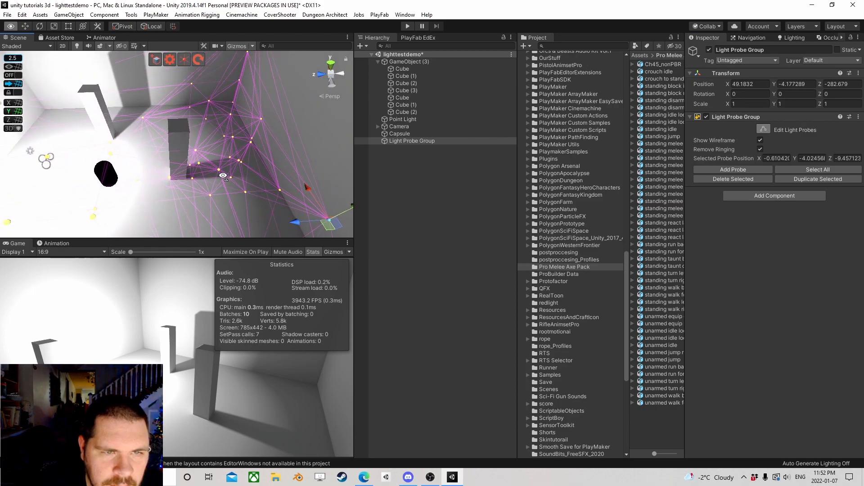
{"action": "right_click_drag", "start_coordinate": [223, 225], "coordinate": [225, 158]}
{"action": "middle_click_drag", "start_coordinate": [225, 159], "coordinate": [194, 105]}
{"action": "right_click_drag", "start_coordinate": [225, 106], "coordinate": [234, 146]}
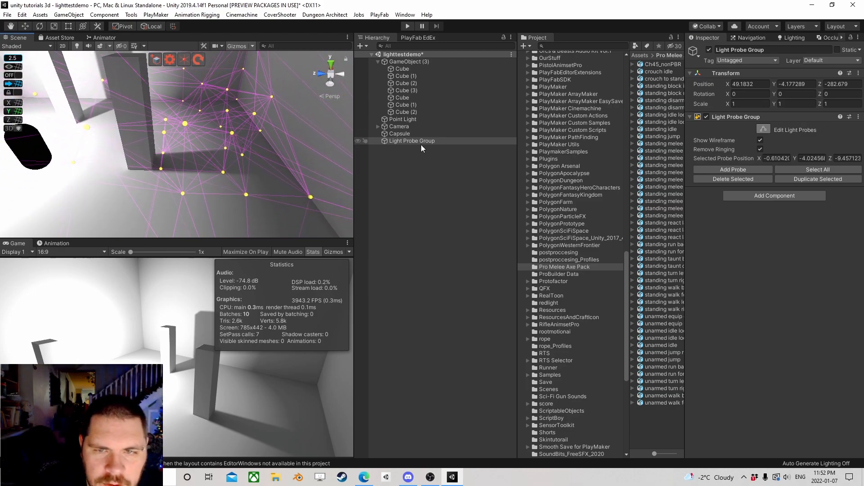
- Deselect the probe group and generate the scene's lighting with the current light probes
{"action": "left_click", "coordinate": [437, 165]}
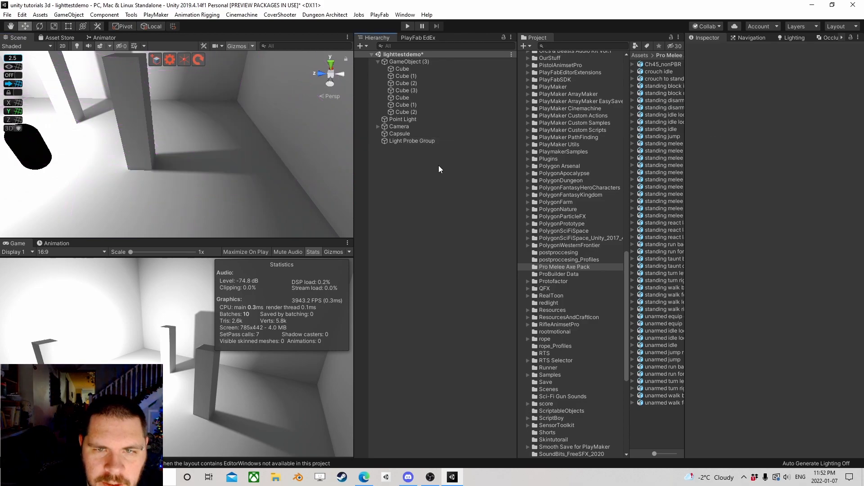
{"action": "left_click", "coordinate": [792, 39]}
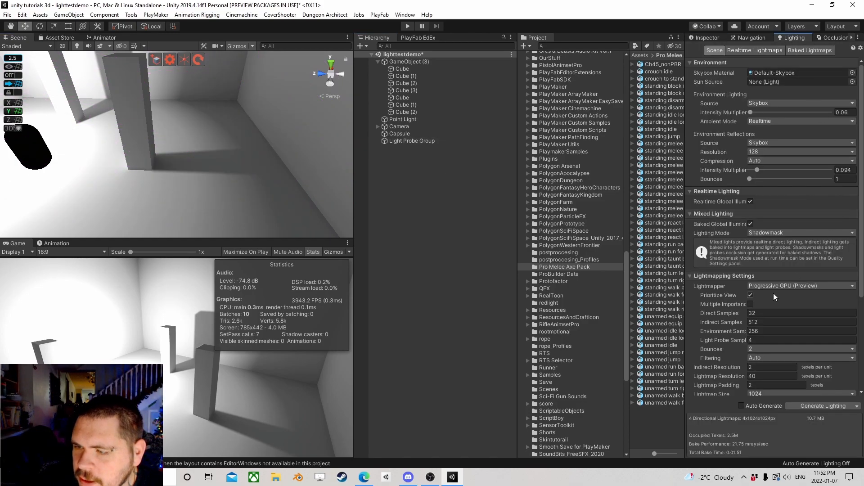
{"action": "left_click", "coordinate": [821, 406]}
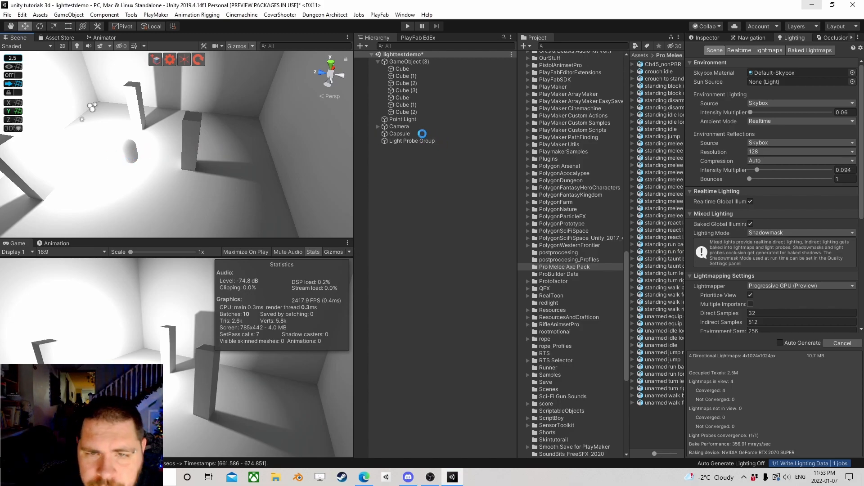
- Examine the Point Light's component settings and the baked room around the capsule
{"action": "left_click", "coordinate": [402, 119]}
{"action": "left_click_drag", "start_coordinate": [248, 169], "coordinate": [130, 112], "text": "alt"}
{"action": "right_click_drag", "start_coordinate": [130, 112], "coordinate": [175, 153]}
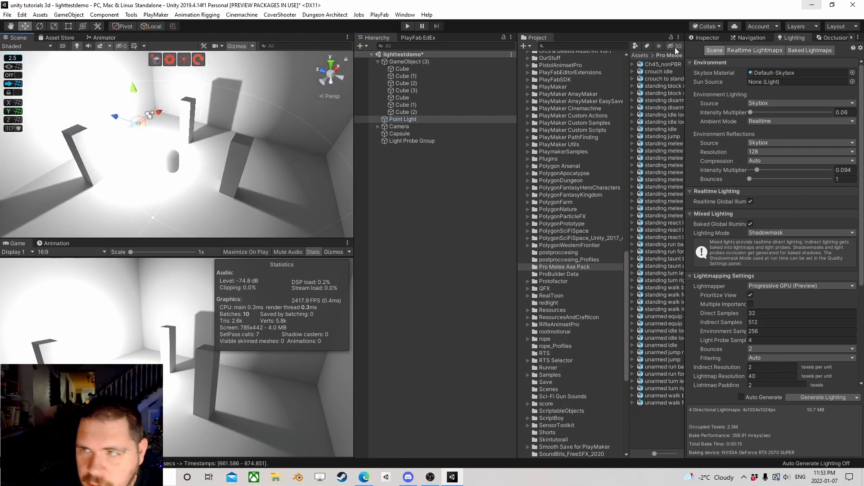
{"action": "left_click", "coordinate": [708, 40]}
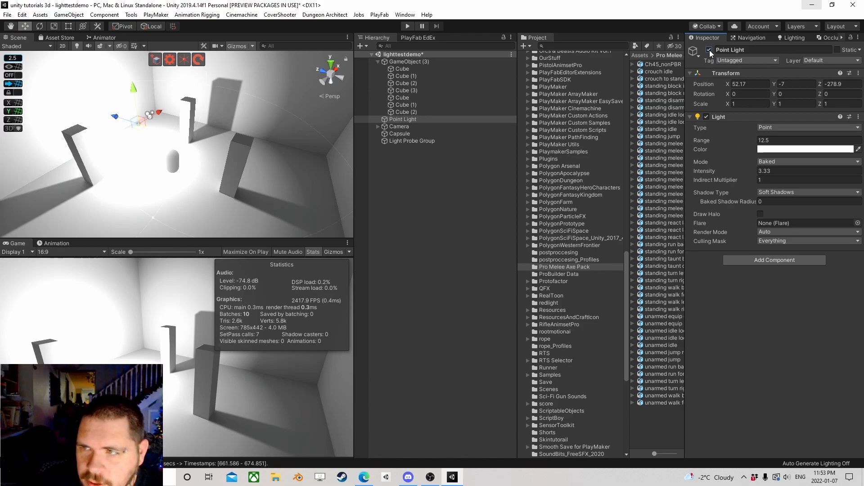
{"action": "right_click_drag", "start_coordinate": [267, 152], "coordinate": [309, 178]}
{"action": "middle_click_drag", "start_coordinate": [154, 156], "coordinate": [198, 171]}
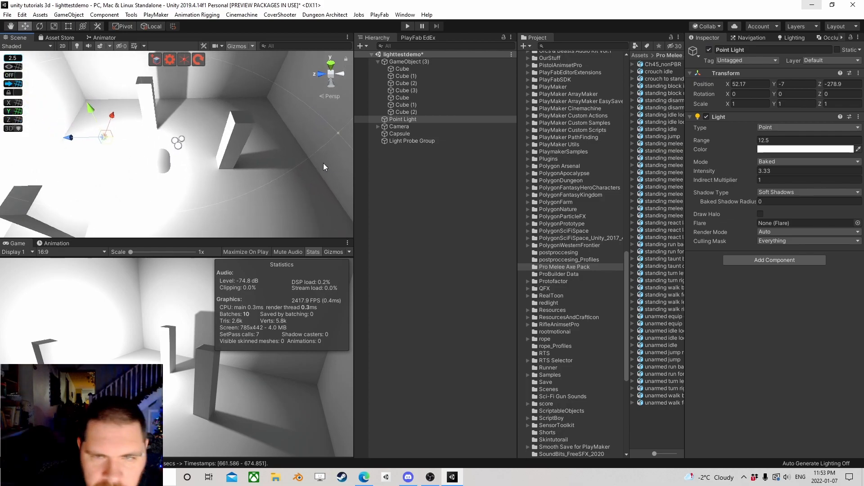
- Move the capsule across the lit floor to about X 56.78, Z -277.13 to test the probe lighting
{"action": "left_click", "coordinate": [409, 134]}
{"action": "scroll", "coordinate": [193, 166], "scroll_direction": "up", "scroll_amount": 8}
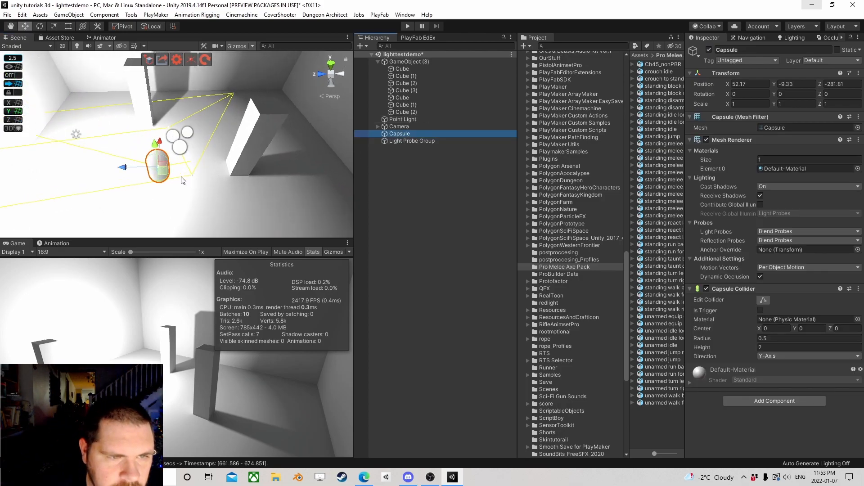
{"action": "right_click_drag", "start_coordinate": [195, 175], "coordinate": [161, 192]}
{"action": "scroll", "coordinate": [219, 168], "scroll_direction": "up", "scroll_amount": 5}
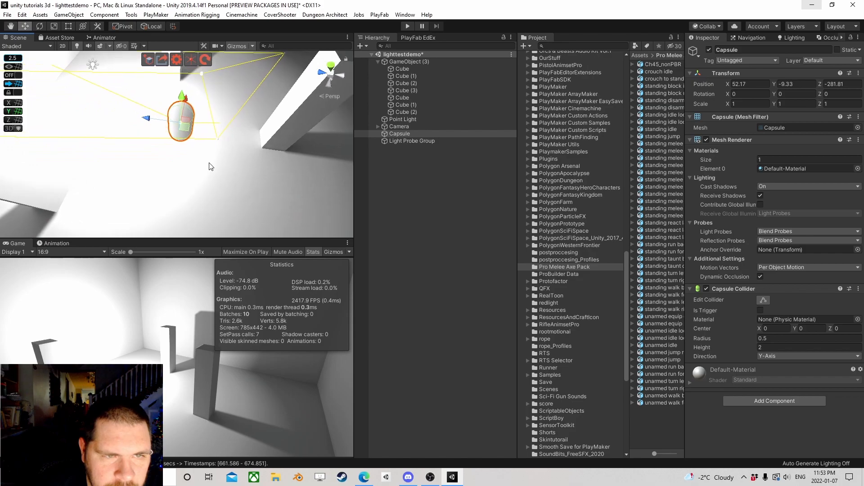
{"action": "right_click_drag", "start_coordinate": [143, 158], "coordinate": [174, 136]}
{"action": "left_click_drag", "start_coordinate": [174, 183], "coordinate": [193, 170]}
{"action": "middle_click_drag", "start_coordinate": [193, 170], "coordinate": [196, 169]}
{"action": "left_click_drag", "start_coordinate": [178, 159], "coordinate": [52, 94]}
{"action": "key", "text": "f"}
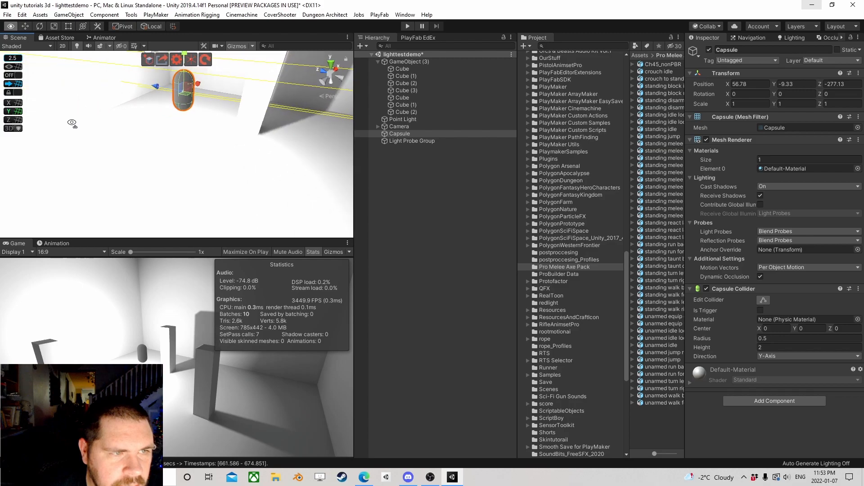
- Bring the capsule back beside the pillar's lit side at about X 54.61, Z -279.77
{"action": "left_click_drag", "start_coordinate": [180, 165], "coordinate": [203, 216]}
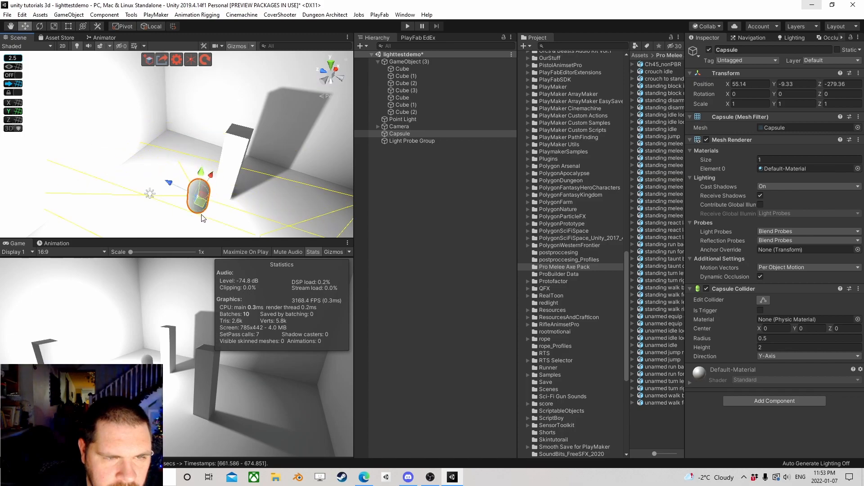
{"action": "scroll", "coordinate": [203, 216], "scroll_direction": "down", "scroll_amount": 3}
{"action": "right_click_drag", "start_coordinate": [203, 217], "coordinate": [210, 202]}
{"action": "middle_click_drag", "start_coordinate": [210, 201], "coordinate": [152, 190]}
{"action": "scroll", "coordinate": [153, 190], "scroll_direction": "up", "scroll_amount": 3}
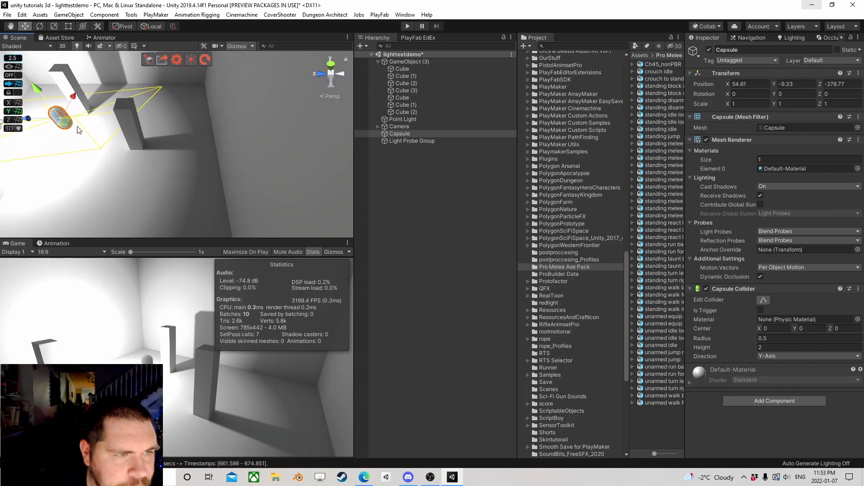
- Move the capsule around the pillar into its shadow at about X 52.74, Z -288.21
{"action": "left_click_drag", "start_coordinate": [67, 129], "coordinate": [117, 186]}
{"action": "scroll", "coordinate": [95, 199], "scroll_direction": "down", "scroll_amount": 2}
{"action": "middle_click_drag", "start_coordinate": [95, 199], "coordinate": [145, 139]}
{"action": "right_click_drag", "start_coordinate": [112, 146], "coordinate": [149, 135]}
{"action": "middle_click_drag", "start_coordinate": [148, 134], "coordinate": [148, 157]}
{"action": "scroll", "coordinate": [147, 153], "scroll_direction": "up", "scroll_amount": 1}
{"action": "left_click_drag", "start_coordinate": [151, 141], "coordinate": [166, 96]}
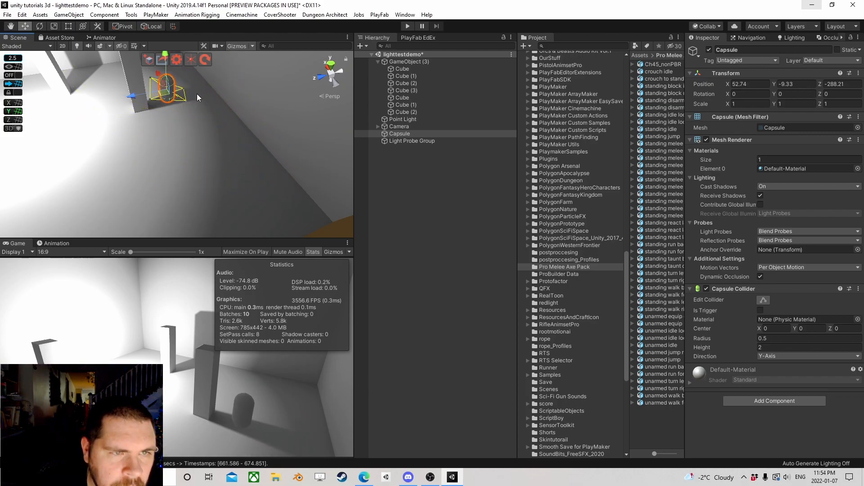
- Move the capsule out of the pillar's shadow to about X 56.36, Z -286.86
{"action": "middle_click_drag", "start_coordinate": [197, 94], "coordinate": [206, 158]}
{"action": "scroll", "coordinate": [225, 169], "scroll_direction": "up", "scroll_amount": 4}
{"action": "left_click_drag", "start_coordinate": [241, 176], "coordinate": [98, 188], "text": "alt"}
{"action": "middle_click_drag", "start_coordinate": [151, 183], "coordinate": [71, 158]}
{"action": "left_click_drag", "start_coordinate": [146, 177], "coordinate": [199, 90]}
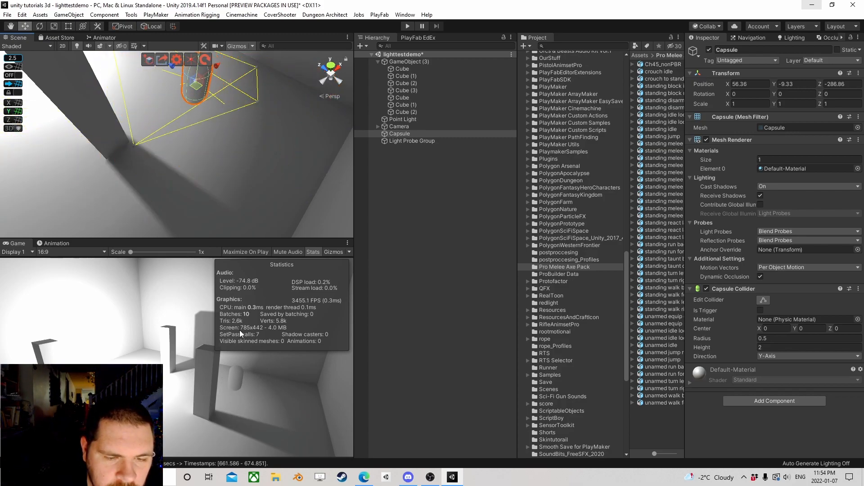
- Move the capsule past the pillar to the open floor at about X 47.98, Z -285.5
{"action": "scroll", "coordinate": [144, 166], "scroll_direction": "down", "scroll_amount": 3}
{"action": "left_click_drag", "start_coordinate": [144, 166], "coordinate": [106, 179], "text": "alt"}
{"action": "middle_click_drag", "start_coordinate": [107, 179], "coordinate": [207, 198]}
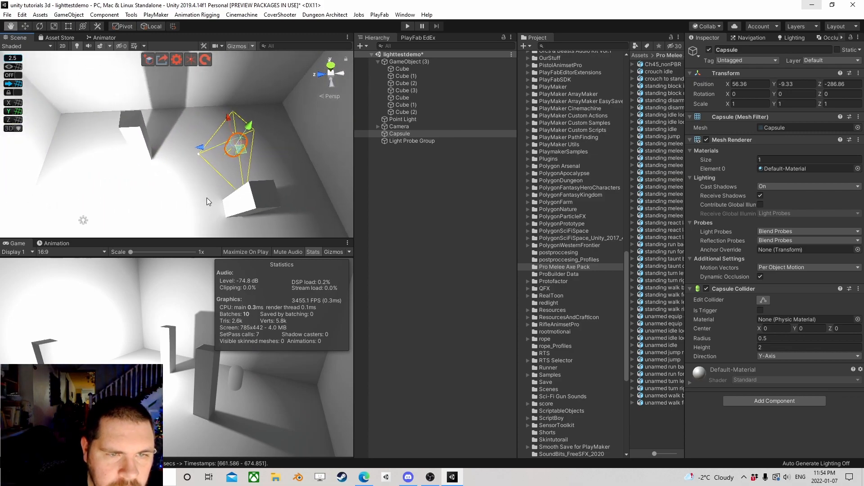
{"action": "left_click_drag", "start_coordinate": [232, 150], "coordinate": [139, 205]}
{"action": "scroll", "coordinate": [140, 205], "scroll_direction": "down", "scroll_amount": 3}
{"action": "middle_click_drag", "start_coordinate": [140, 205], "coordinate": [137, 155]}
{"action": "left_click_drag", "start_coordinate": [148, 137], "coordinate": [111, 211]}
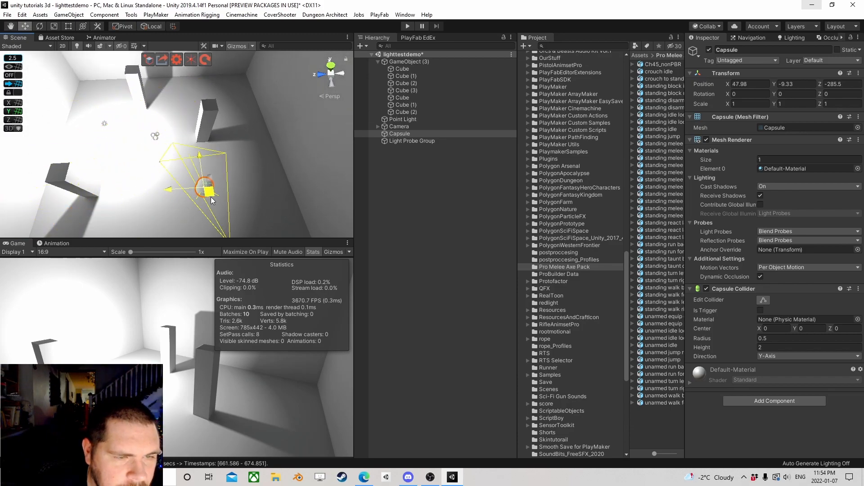
- Delete the Point Light from the scene
{"action": "right_click_drag", "start_coordinate": [238, 175], "coordinate": [288, 136]}
{"action": "left_click", "coordinate": [411, 126]}
{"action": "left_click", "coordinate": [411, 120]}
{"action": "right_click_drag", "start_coordinate": [254, 194], "coordinate": [250, 155]}
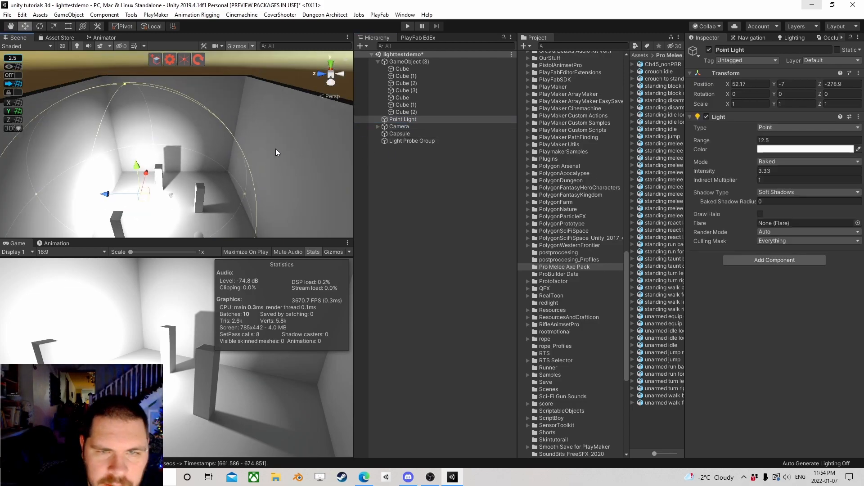
{"action": "key", "text": "Delete"}
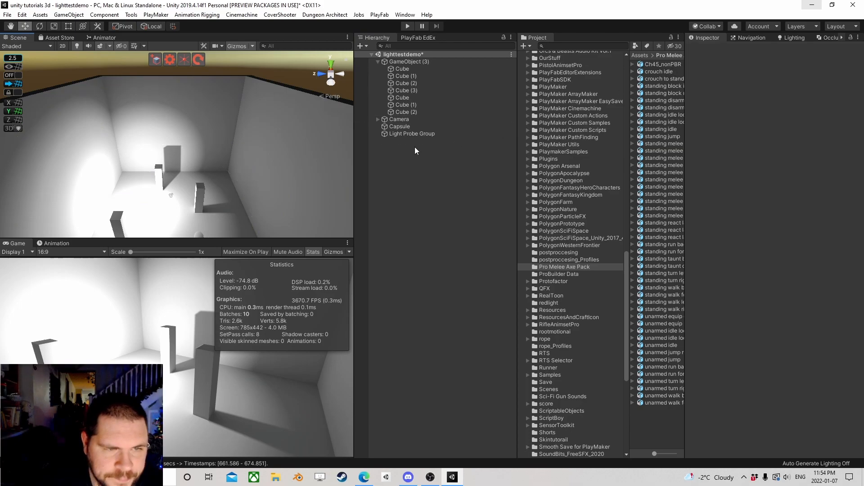
- Check the scene's lightmaps and clear its baked lighting data
{"action": "scroll", "coordinate": [252, 164], "scroll_direction": "down", "scroll_amount": 3}
{"action": "right_click_drag", "start_coordinate": [233, 174], "coordinate": [223, 162]}
{"action": "middle_click_drag", "start_coordinate": [223, 162], "coordinate": [212, 99]}
{"action": "scroll", "coordinate": [220, 131], "scroll_direction": "up", "scroll_amount": 3}
{"action": "scroll", "coordinate": [210, 112], "scroll_direction": "up", "scroll_amount": 2}
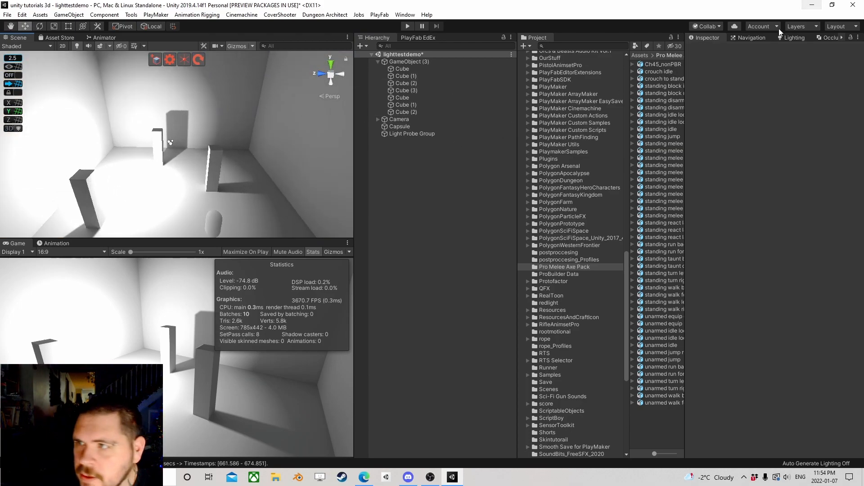
{"action": "left_click", "coordinate": [797, 38]}
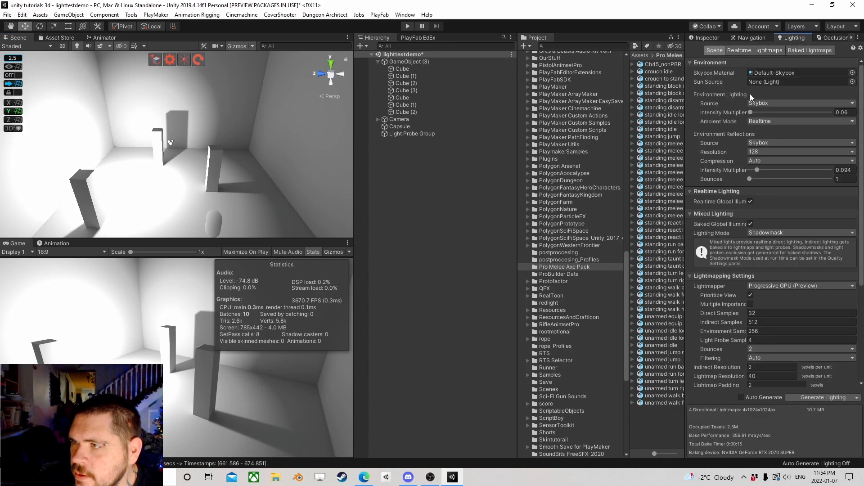
{"action": "left_click", "coordinate": [809, 50]}
{"action": "left_click", "coordinate": [764, 50]}
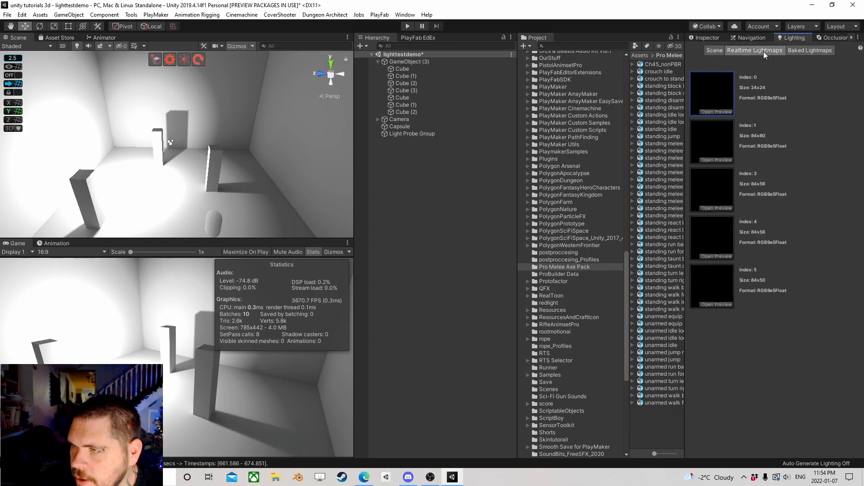
{"action": "left_click", "coordinate": [717, 51]}
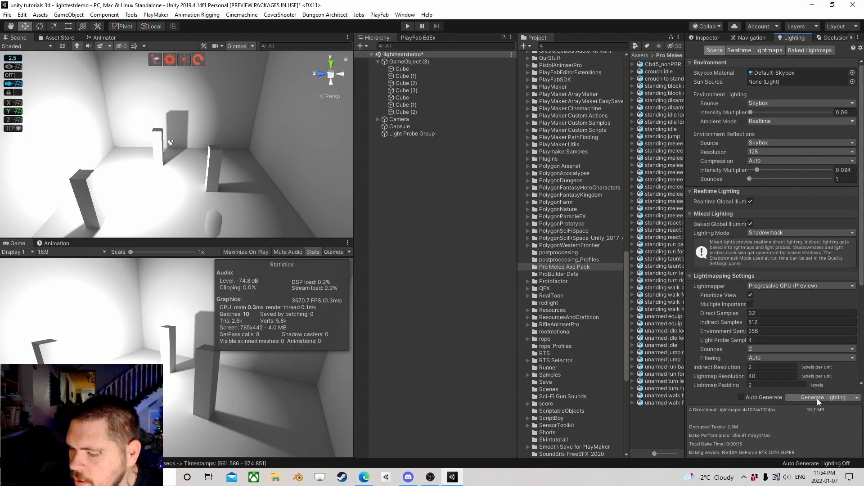
{"action": "left_click", "coordinate": [857, 397]}
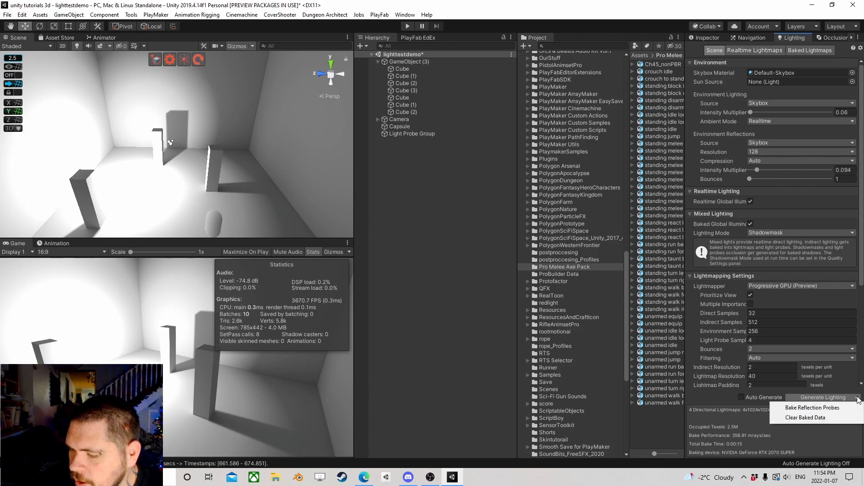
{"action": "left_click", "coordinate": [815, 418]}
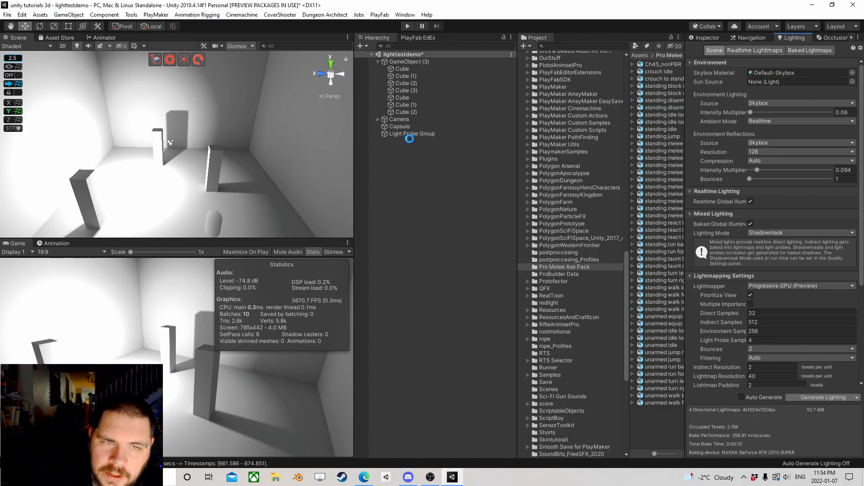
- Switch off the Scene view lighting and add an Area Light to the room
{"action": "left_click", "coordinate": [78, 47]}
{"action": "left_click_drag", "start_coordinate": [146, 98], "coordinate": [166, 132], "text": "alt"}
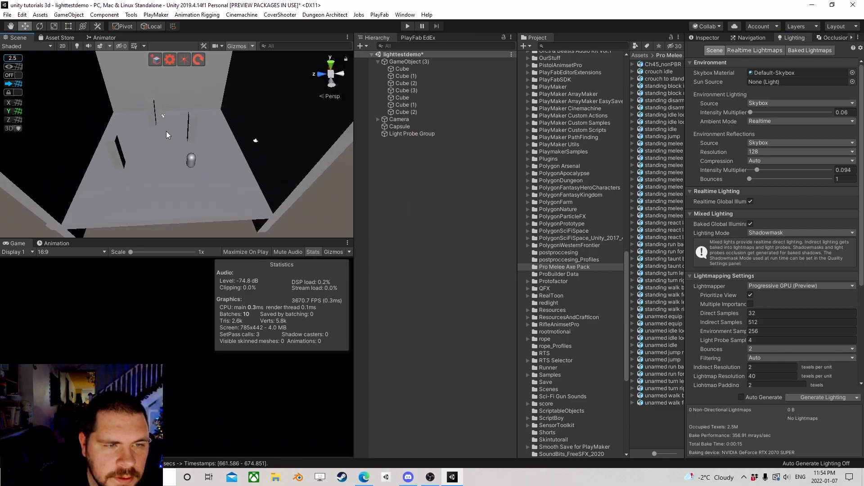
{"action": "left_click", "coordinate": [65, 14]}
{"action": "mouse_move", "coordinate": [74, 74]}
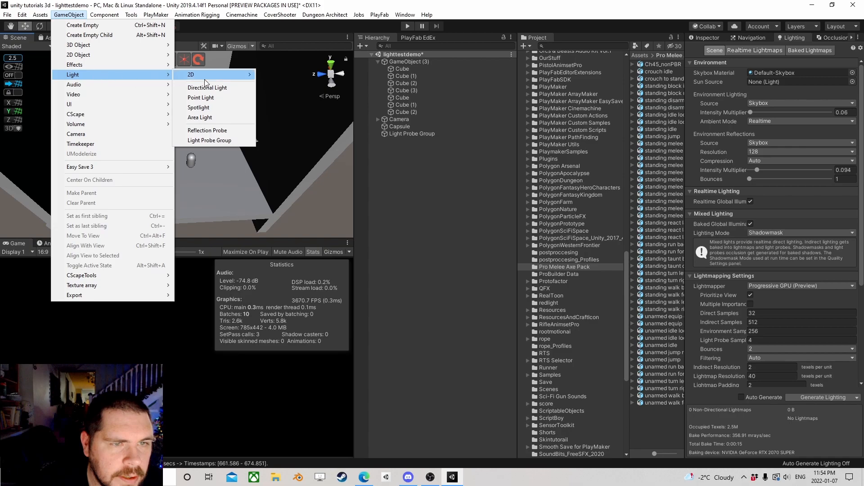
{"action": "left_click", "coordinate": [211, 117]}
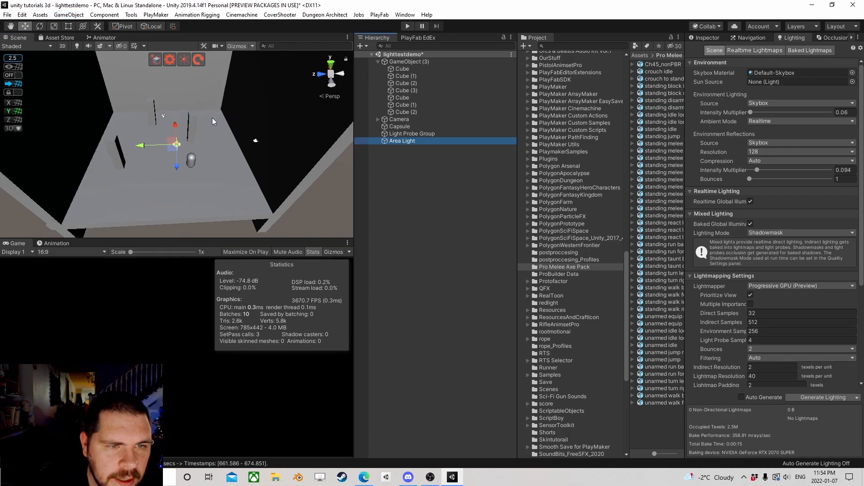
- Turn the Scene view lighting back on and move the Area Light to about X 46.43, Y 0.95, Z -280.64
{"action": "left_click_drag", "start_coordinate": [174, 150], "coordinate": [171, 157]}
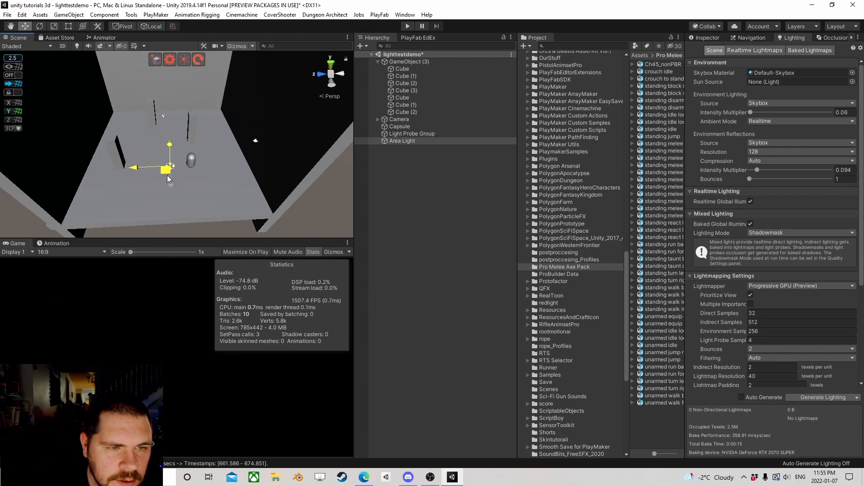
{"action": "left_click", "coordinate": [76, 47]}
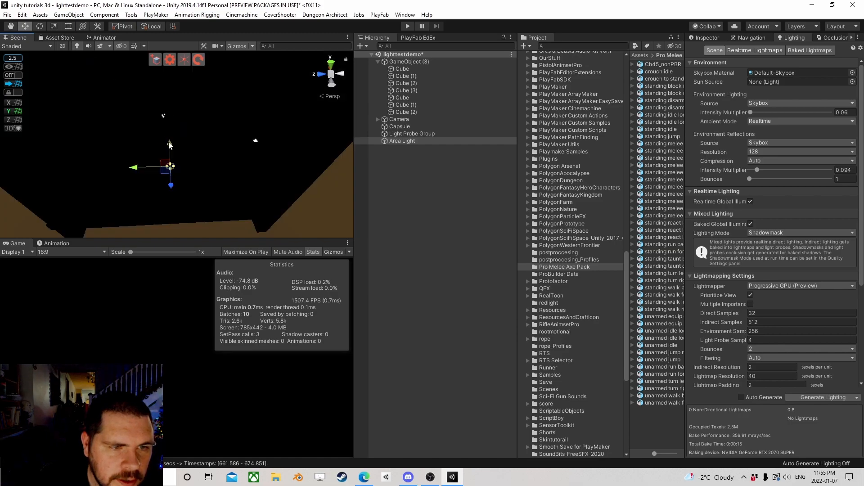
{"action": "left_click_drag", "start_coordinate": [174, 189], "coordinate": [167, 105]}
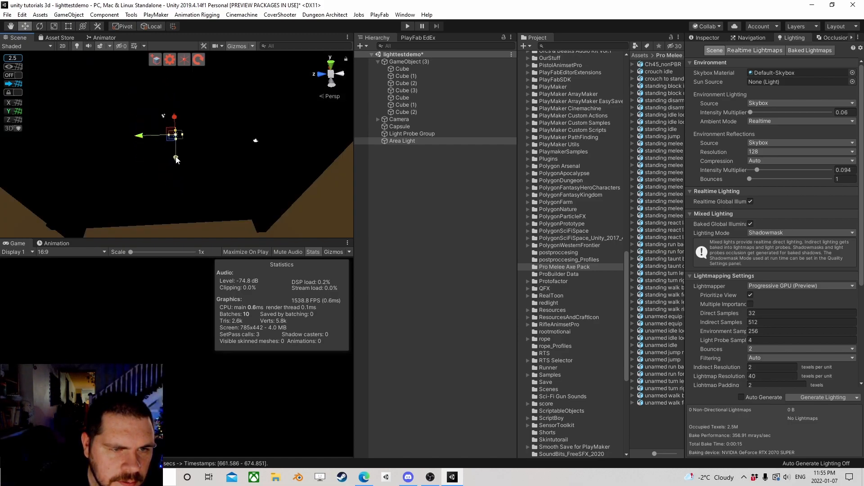
{"action": "scroll", "coordinate": [189, 115], "scroll_direction": "down", "scroll_amount": 3}
{"action": "right_click_drag", "start_coordinate": [190, 115], "coordinate": [213, 76]}
{"action": "middle_click_drag", "start_coordinate": [137, 169], "coordinate": [191, 186]}
{"action": "left_click_drag", "start_coordinate": [198, 198], "coordinate": [168, 202]}
{"action": "scroll", "coordinate": [193, 194], "scroll_direction": "up", "scroll_amount": 3}
{"action": "right_click_drag", "start_coordinate": [215, 172], "coordinate": [165, 229]}
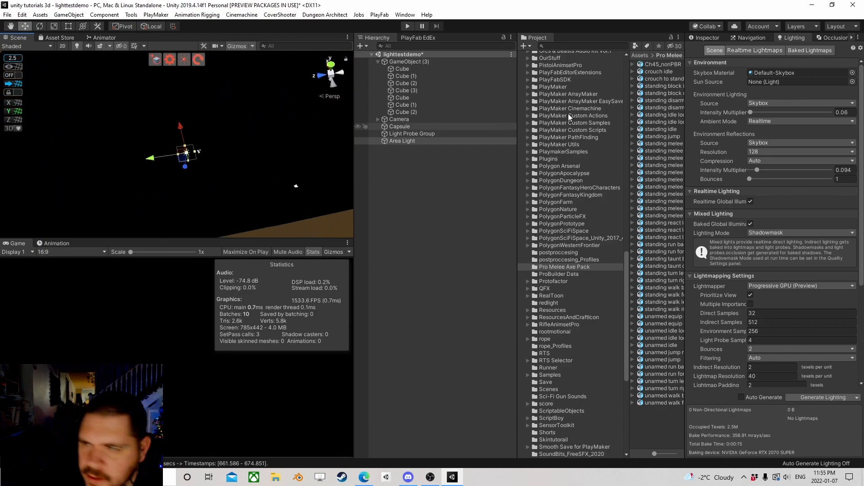
- Set the Area Light's width to 15
{"action": "left_click", "coordinate": [711, 38]}
{"action": "left_click", "coordinate": [766, 159]}
{"action": "type", "text": "150"}
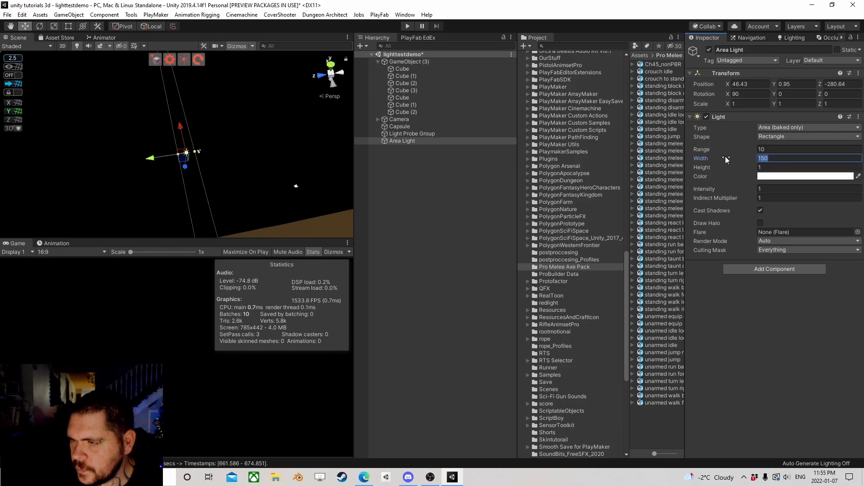
{"action": "type", "text": "15"}
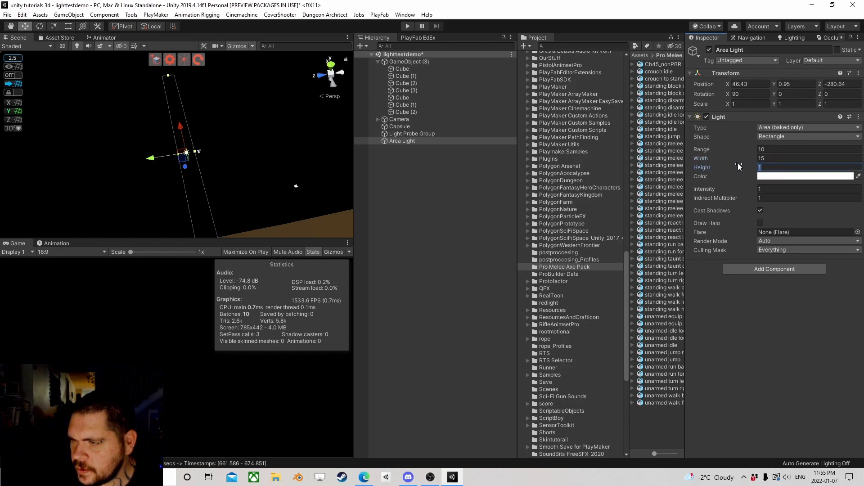
- Set the Area Light's height to 15 and its range to 20
{"action": "type", "text": "5"}
{"action": "left_click", "coordinate": [776, 148]}
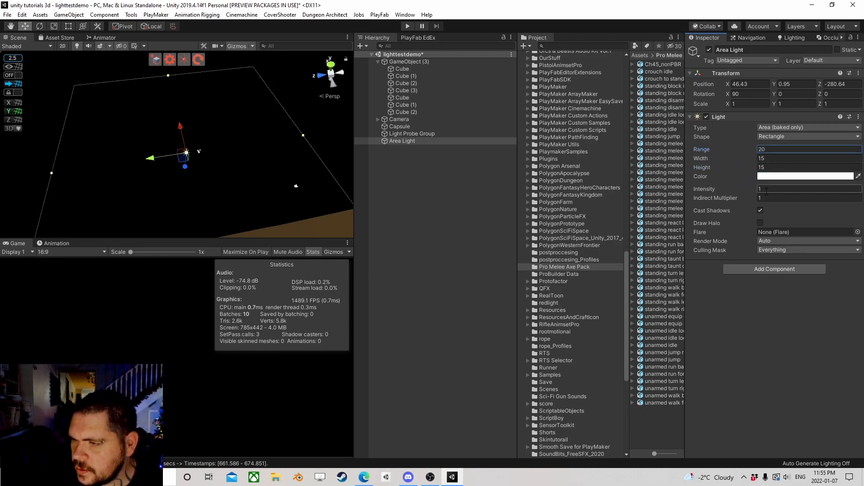
- Move the Area Light along its Z position to about -281.75
{"action": "right_click_drag", "start_coordinate": [209, 155], "coordinate": [208, 103]}
{"action": "scroll", "coordinate": [206, 169], "scroll_direction": "down", "scroll_amount": 3}
{"action": "middle_click_drag", "start_coordinate": [206, 169], "coordinate": [204, 117]}
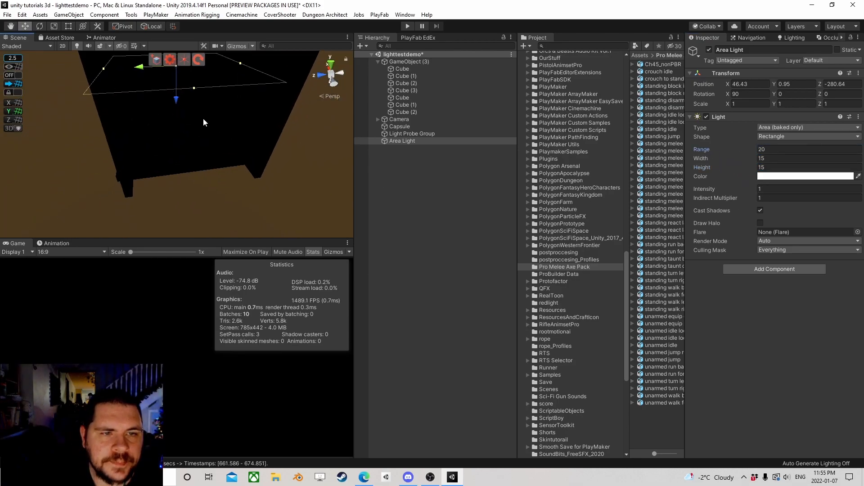
{"action": "right_click_drag", "start_coordinate": [219, 167], "coordinate": [201, 112]}
{"action": "scroll", "coordinate": [202, 135], "scroll_direction": "down", "scroll_amount": 1}
{"action": "middle_click_drag", "start_coordinate": [206, 184], "coordinate": [217, 139]}
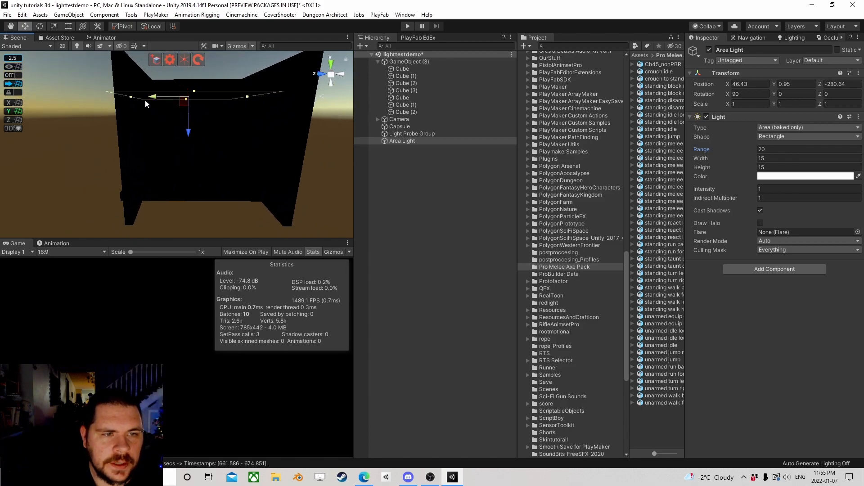
{"action": "left_click_drag", "start_coordinate": [158, 100], "coordinate": [165, 101]}
{"action": "middle_click_drag", "start_coordinate": [168, 92], "coordinate": [166, 108]}
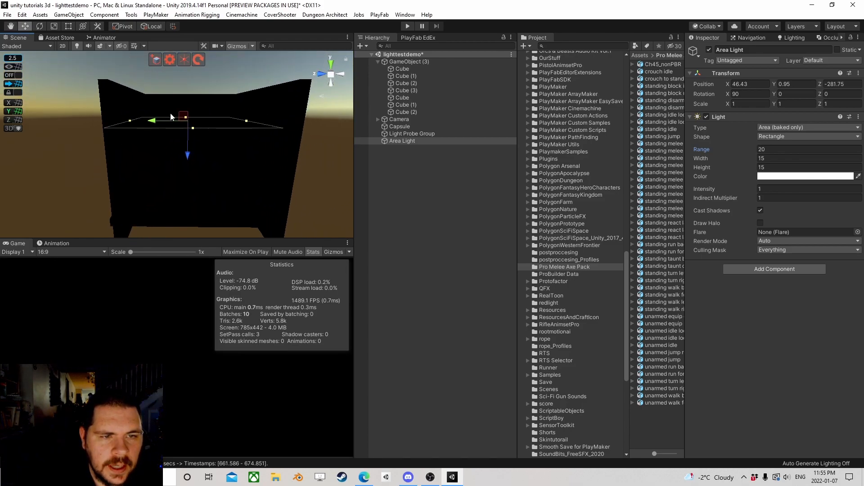
- Move the Area Light to about X 52.5 and stretch its width to about 25.04 in the Scene view
{"action": "left_click_drag", "start_coordinate": [188, 160], "coordinate": [244, 202], "text": "alt"}
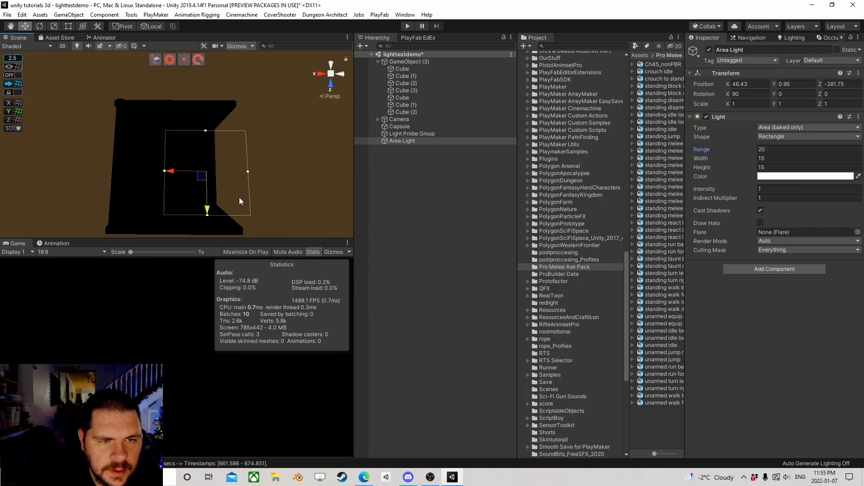
{"action": "left_click_drag", "start_coordinate": [171, 172], "coordinate": [146, 171]}
{"action": "scroll", "coordinate": [163, 191], "scroll_direction": "up", "scroll_amount": 4}
{"action": "left_click_drag", "start_coordinate": [221, 172], "coordinate": [179, 173]}
{"action": "middle_click_drag", "start_coordinate": [227, 157], "coordinate": [158, 154]}
- Stretch the Area Light's height to about 24.56 and move the light to about Z -283.32
{"action": "left_click_drag", "start_coordinate": [307, 160], "coordinate": [59, 117], "text": "alt"}
{"action": "middle_click_drag", "start_coordinate": [198, 122], "coordinate": [252, 147]}
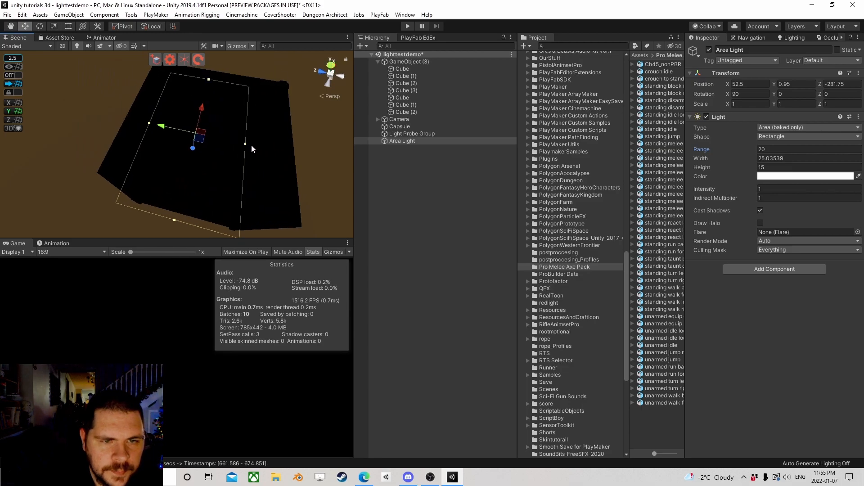
{"action": "left_click_drag", "start_coordinate": [245, 144], "coordinate": [279, 151]}
{"action": "left_click_drag", "start_coordinate": [162, 129], "coordinate": [181, 128]}
- Generate the baked lighting for the room with the enlarged Area Light
{"action": "middle_click_drag", "start_coordinate": [180, 128], "coordinate": [235, 127]}
{"action": "right_click_drag", "start_coordinate": [219, 180], "coordinate": [222, 161]}
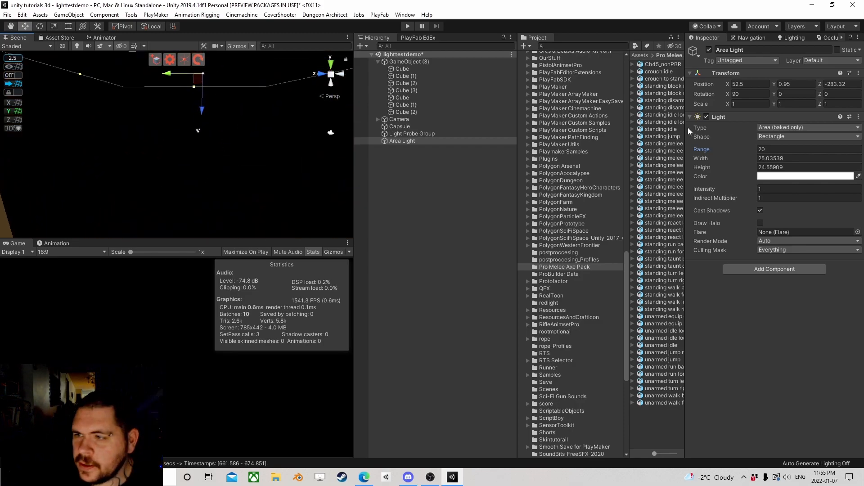
{"action": "left_click", "coordinate": [790, 37]}
{"action": "left_click", "coordinate": [819, 397]}
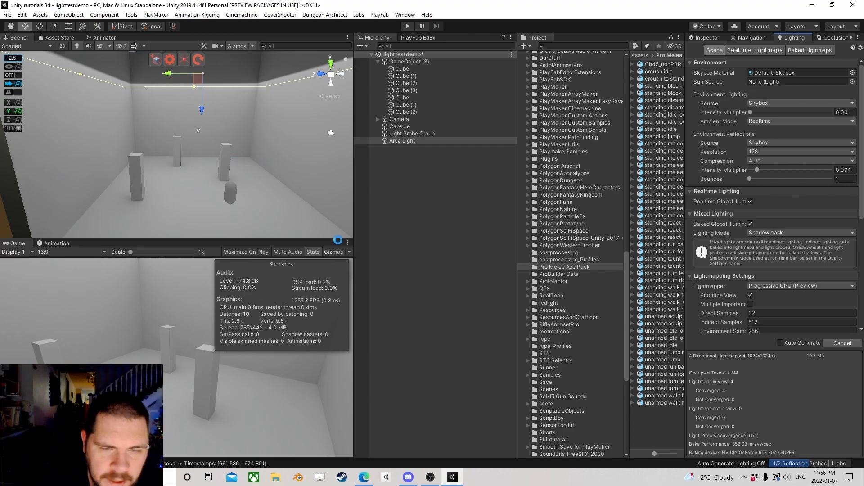
- Move the capsule across the floor between the pillars to the rear pillar, checking how the baked light affects it
{"action": "right_click_drag", "start_coordinate": [280, 177], "coordinate": [230, 203]}
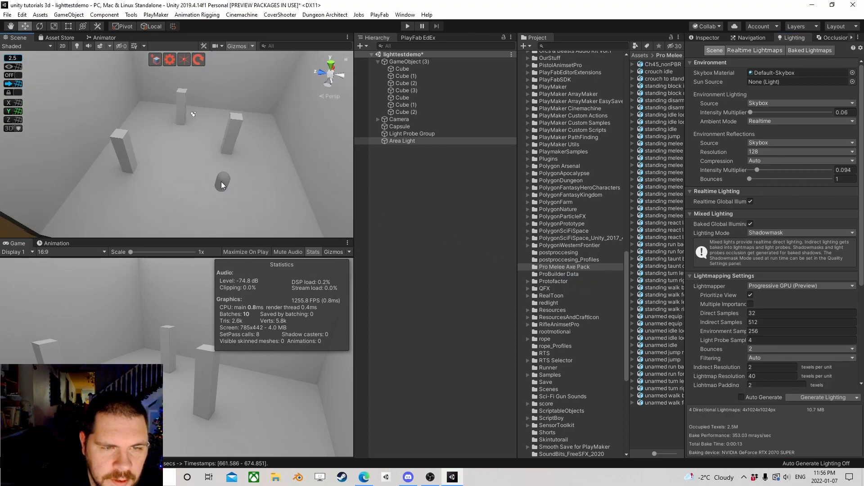
{"action": "left_click", "coordinate": [221, 182]}
{"action": "left_click_drag", "start_coordinate": [220, 191], "coordinate": [195, 169]}
{"action": "right_click_drag", "start_coordinate": [204, 215], "coordinate": [231, 187]}
{"action": "middle_click_drag", "start_coordinate": [231, 187], "coordinate": [243, 131]}
{"action": "scroll", "coordinate": [237, 151], "scroll_direction": "up", "scroll_amount": 4}
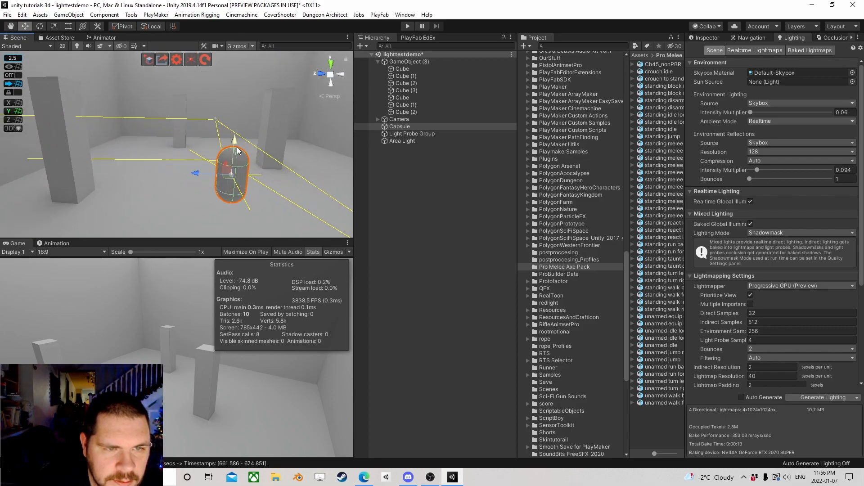
{"action": "right_click_drag", "start_coordinate": [201, 134], "coordinate": [247, 203]}
{"action": "middle_click_drag", "start_coordinate": [177, 112], "coordinate": [200, 139]}
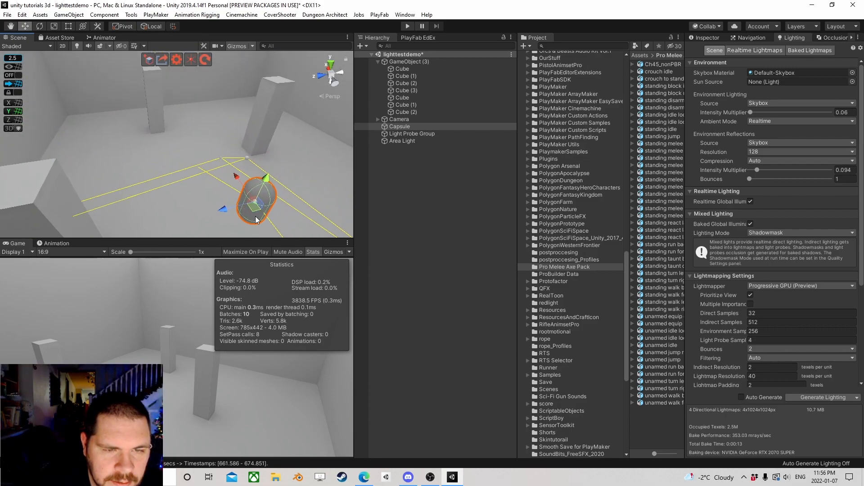
{"action": "left_click_drag", "start_coordinate": [252, 208], "coordinate": [156, 135]}
{"action": "scroll", "coordinate": [206, 176], "scroll_direction": "down", "scroll_amount": 5}
{"action": "right_click_drag", "start_coordinate": [207, 176], "coordinate": [207, 149]}
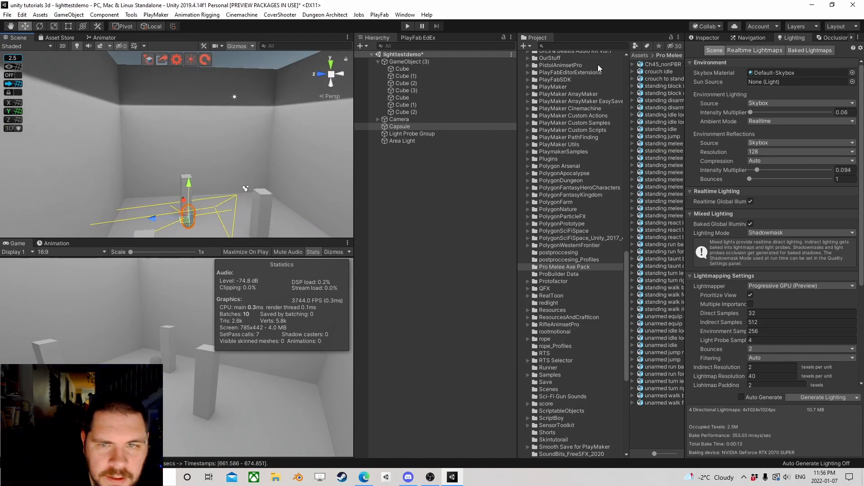
- Set the Area Light's range to 2
{"action": "left_click", "coordinate": [414, 140]}
{"action": "right_click_drag", "start_coordinate": [256, 126], "coordinate": [298, 145]}
{"action": "scroll", "coordinate": [213, 140], "scroll_direction": "down", "scroll_amount": 3}
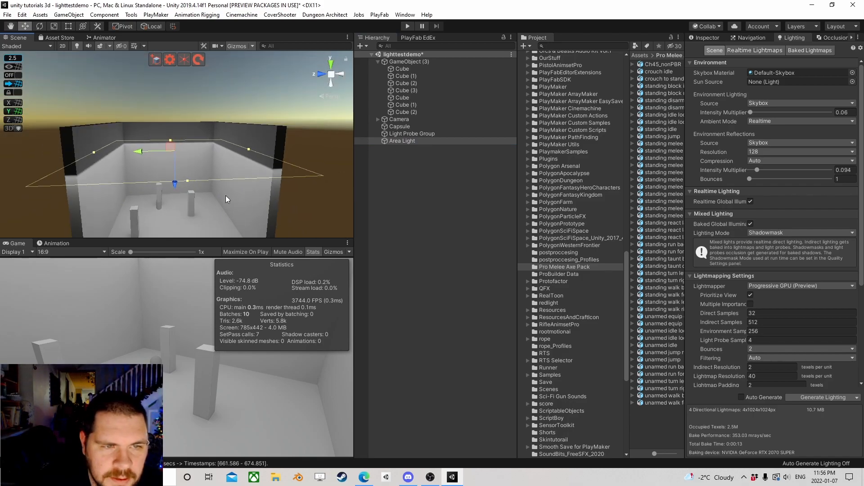
{"action": "middle_click_drag", "start_coordinate": [262, 199], "coordinate": [260, 165]}
{"action": "left_click", "coordinate": [708, 38]}
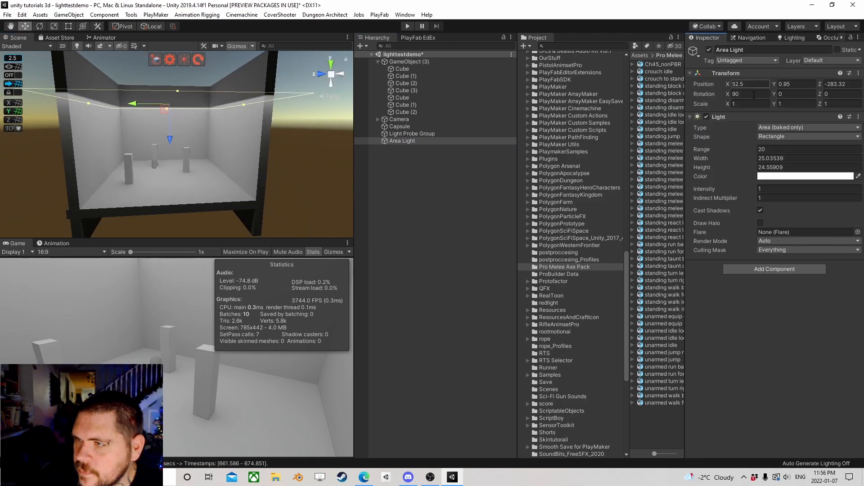
{"action": "middle_click_drag", "start_coordinate": [280, 122], "coordinate": [241, 111]}
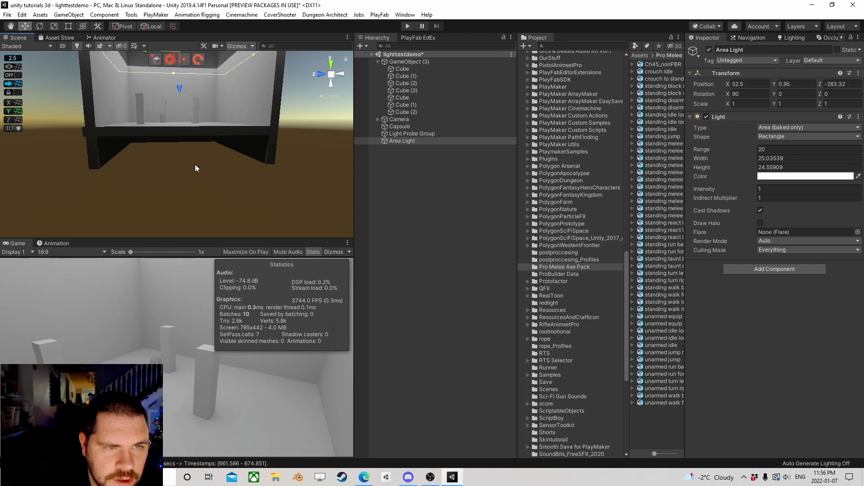
{"action": "key", "text": "f"}
{"action": "left_click", "coordinate": [771, 148]}
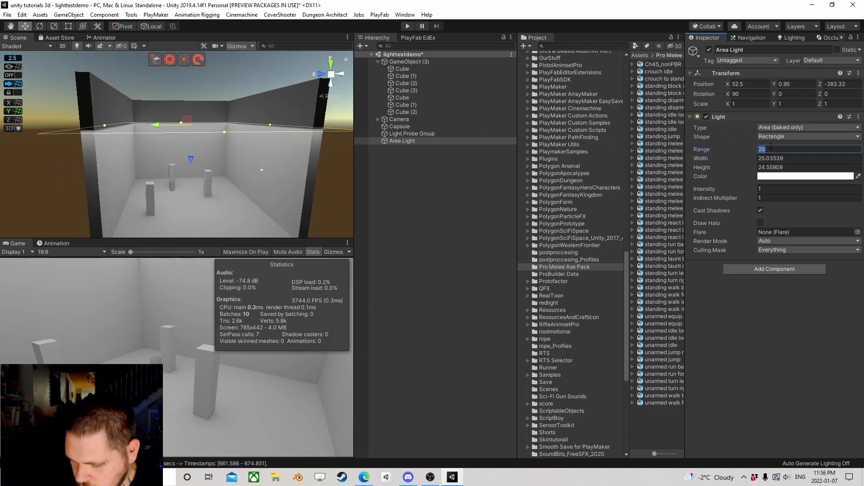
- Regenerate the scene lighting with the reduced range and inspect the baked result on the walls, floor and pillars
{"action": "left_click", "coordinate": [791, 38]}
{"action": "left_click", "coordinate": [810, 396]}
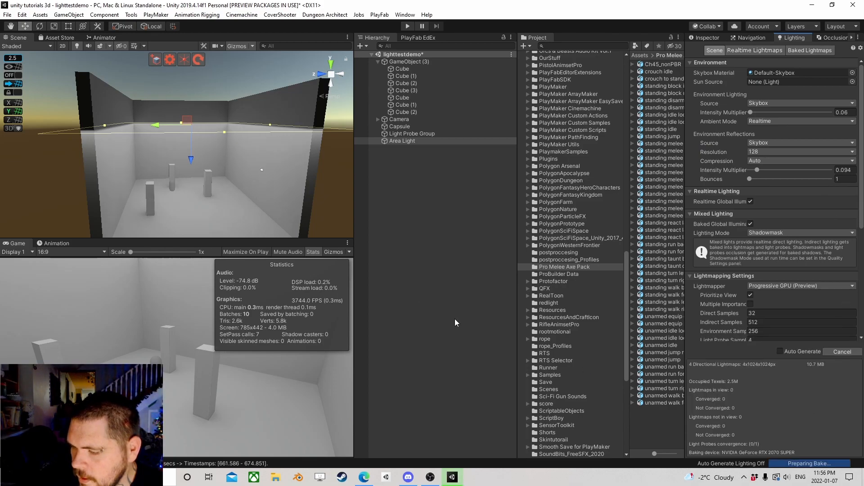
{"action": "scroll", "coordinate": [206, 177], "scroll_direction": "up", "scroll_amount": 3}
{"action": "middle_click_drag", "start_coordinate": [172, 161], "coordinate": [184, 117]}
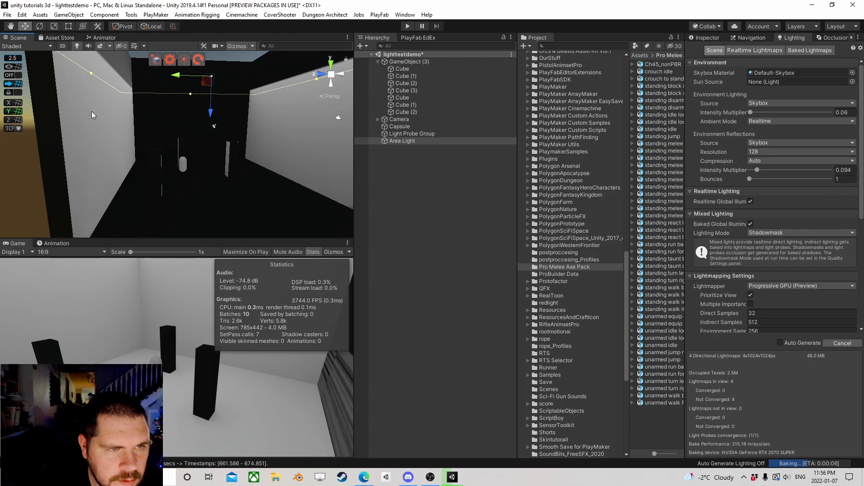
{"action": "middle_click_drag", "start_coordinate": [105, 107], "coordinate": [87, 121]}
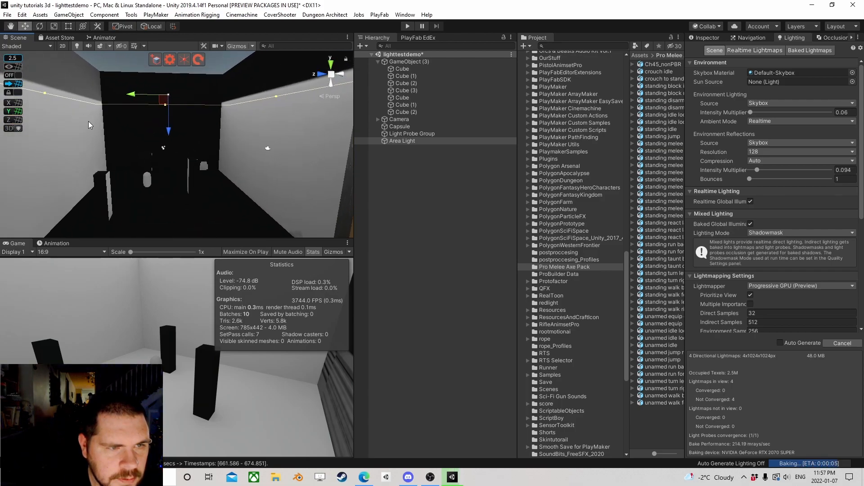
{"action": "scroll", "coordinate": [215, 161], "scroll_direction": "up", "scroll_amount": 3}
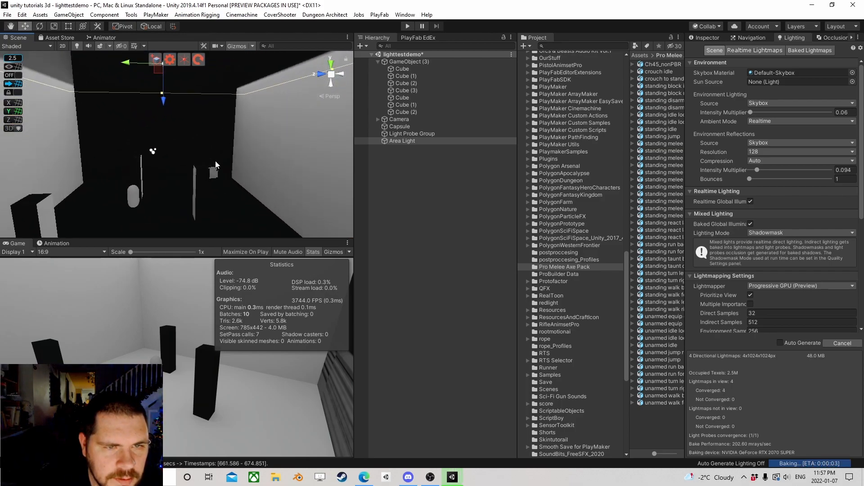
{"action": "middle_click_drag", "start_coordinate": [253, 168], "coordinate": [264, 183]}
{"action": "right_click_drag", "start_coordinate": [263, 182], "coordinate": [202, 169]}
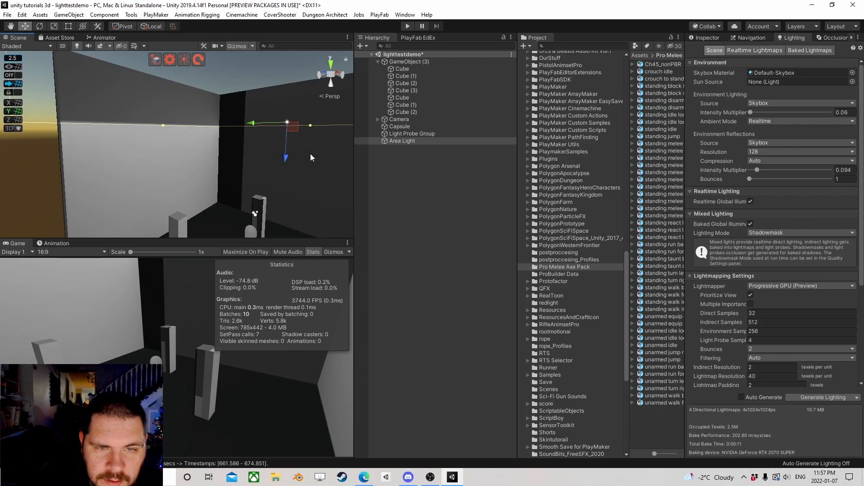
{"action": "right_click_drag", "start_coordinate": [276, 181], "coordinate": [216, 169]}
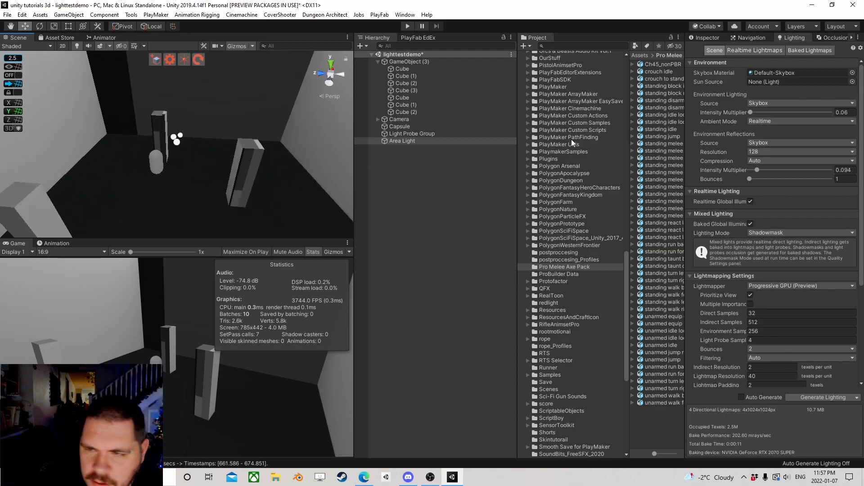
- Check the Generate Lightmap UVs import setting of SM_Env_Basement_Support_Pole_01 in the PolygonDungeon Models folder
{"action": "left_click", "coordinate": [661, 143]}
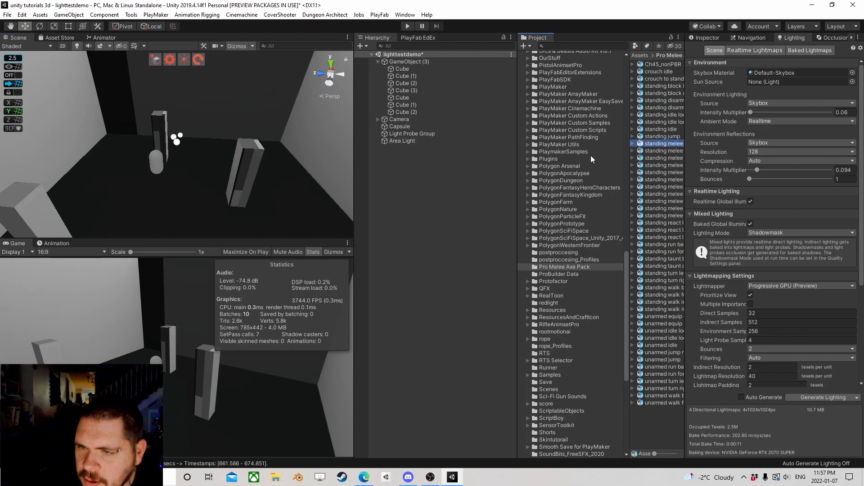
{"action": "left_click", "coordinate": [528, 180]}
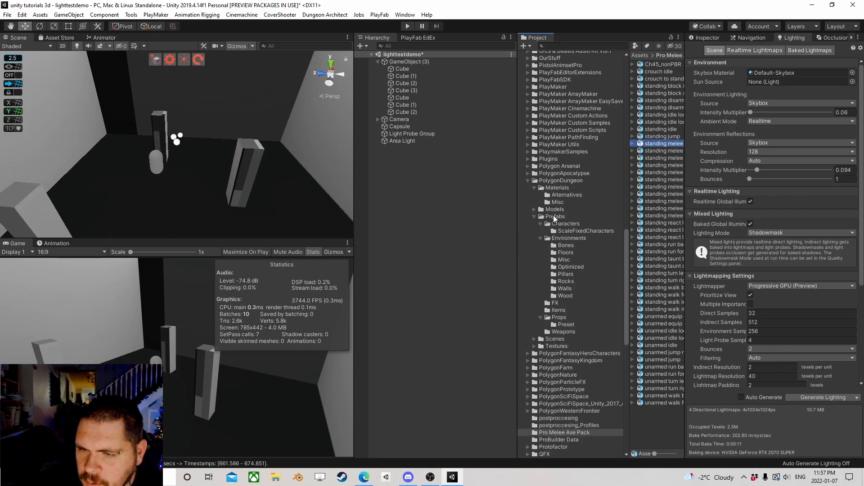
{"action": "left_click", "coordinate": [555, 209]}
{"action": "left_click", "coordinate": [647, 173]}
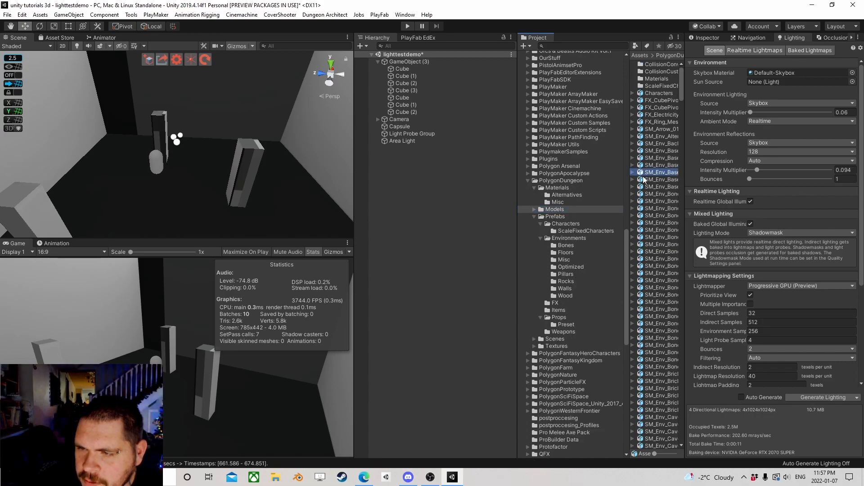
{"action": "left_click", "coordinate": [703, 35]}
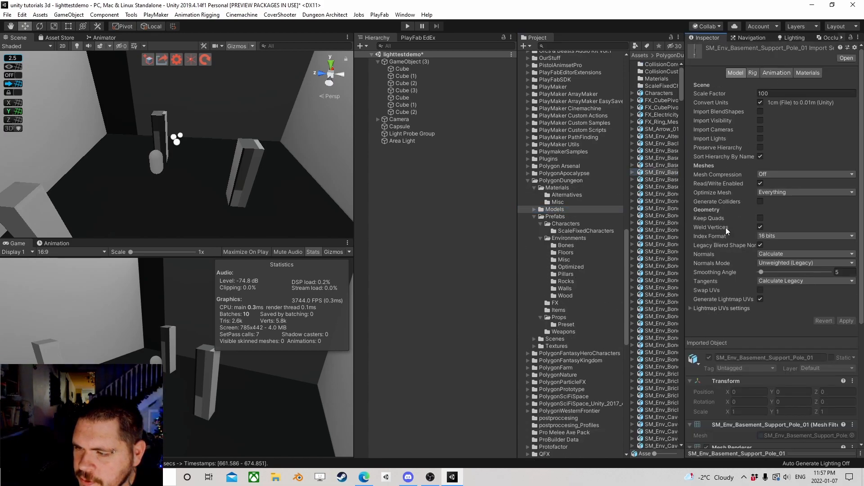
{"action": "scroll", "coordinate": [724, 227], "scroll_direction": "down", "scroll_amount": 1}
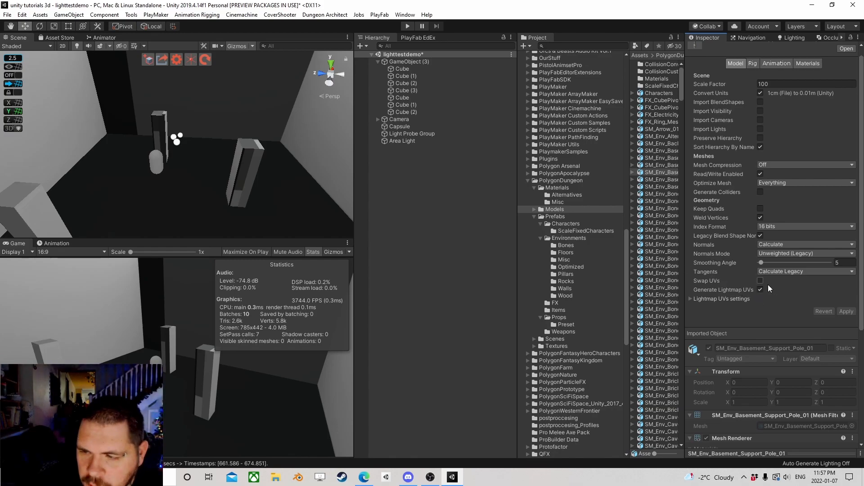
- Select the Area Light, show the scene's lighting settings and review the whole room
{"action": "left_click", "coordinate": [414, 142]}
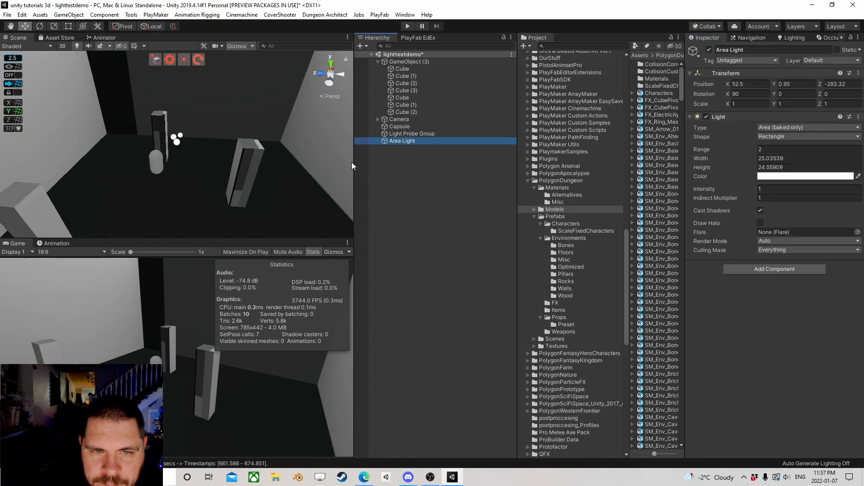
{"action": "left_click", "coordinate": [793, 38]}
{"action": "right_click_drag", "start_coordinate": [238, 175], "coordinate": [239, 120]}
{"action": "scroll", "coordinate": [250, 150], "scroll_direction": "down", "scroll_amount": 5}
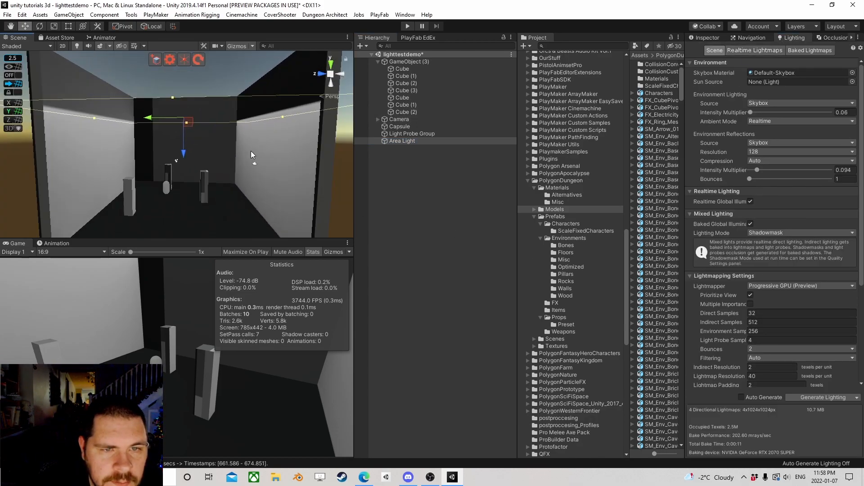
{"action": "middle_click_drag", "start_coordinate": [250, 150], "coordinate": [255, 179]}
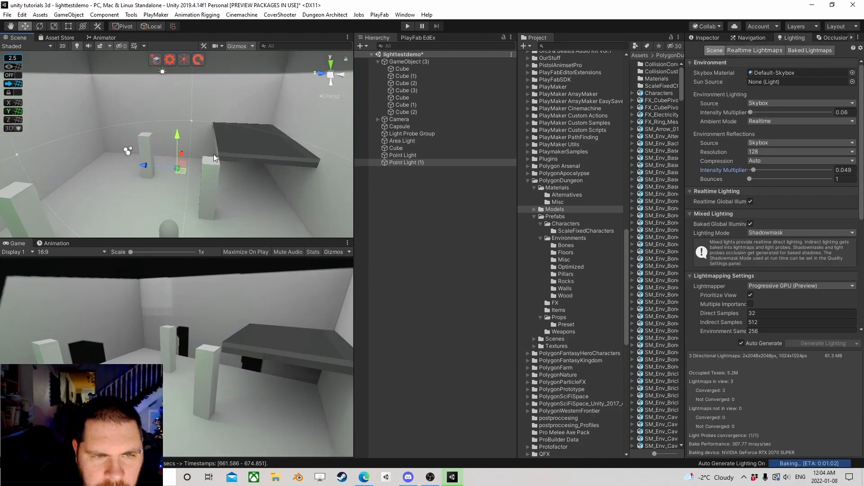
- Examine the baked lighting and shadows around the overhanging slab, the pillars and the capsule
{"action": "right_click_drag", "start_coordinate": [238, 194], "coordinate": [203, 190]}
{"action": "middle_click_drag", "start_coordinate": [209, 185], "coordinate": [193, 170]}
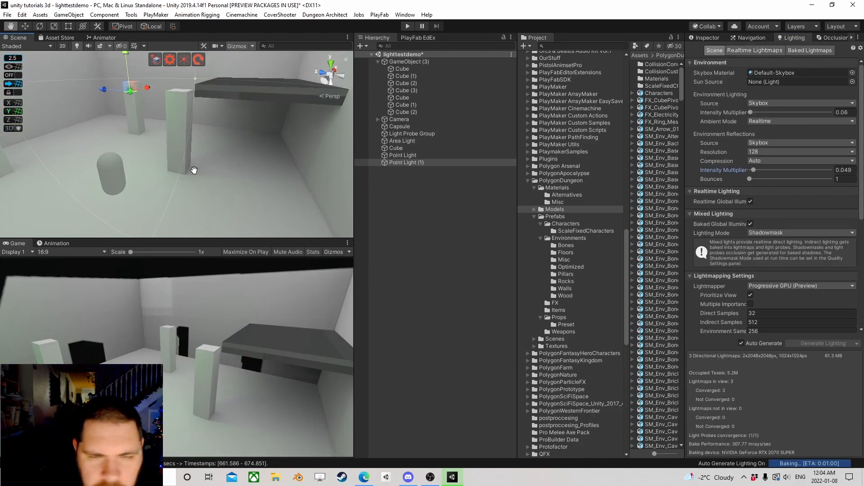
{"action": "scroll", "coordinate": [193, 170], "scroll_direction": "up", "scroll_amount": 2}
{"action": "key", "text": "f"}
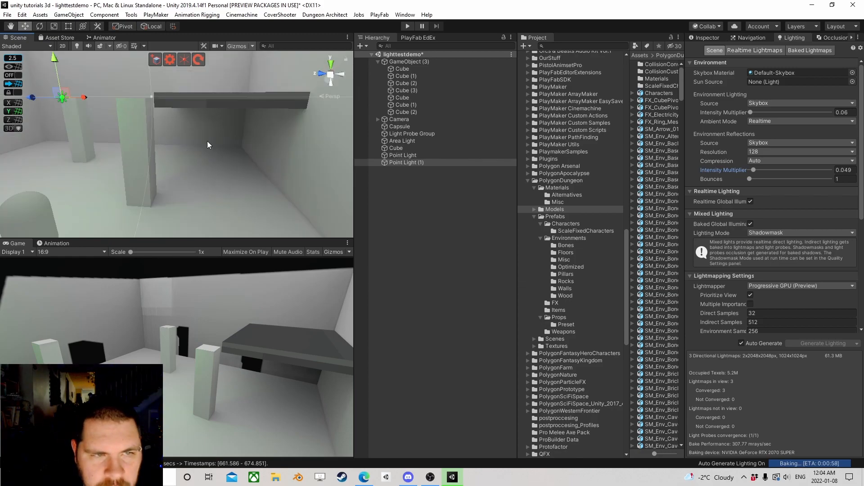
{"action": "scroll", "coordinate": [225, 156], "scroll_direction": "up", "scroll_amount": 2}
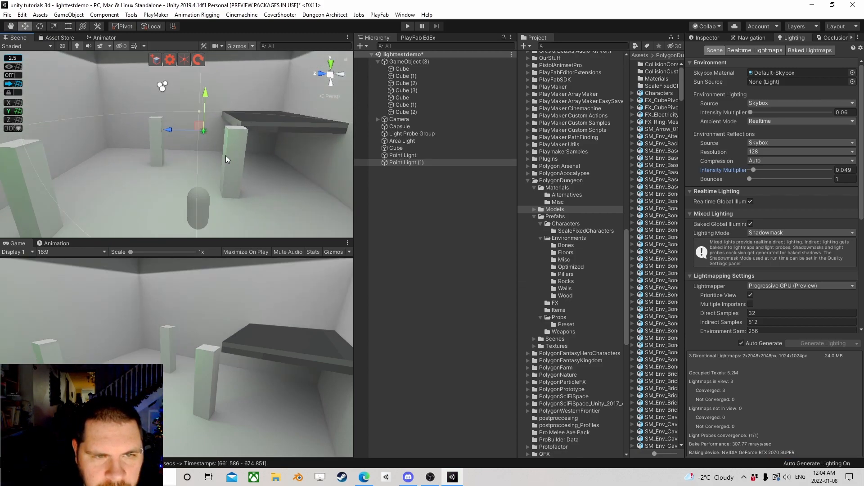
{"action": "mouse_move", "coordinate": [238, 155]}
{"action": "middle_mouse_down"}
{"action": "mouse_move", "coordinate": [184, 128]}
{"action": "mouse_move", "coordinate": [252, 163]}
{"action": "middle_mouse_up"}
{"action": "right_click_drag", "start_coordinate": [252, 128], "coordinate": [239, 166]}
{"action": "scroll", "coordinate": [238, 166], "scroll_direction": "down", "scroll_amount": 5}
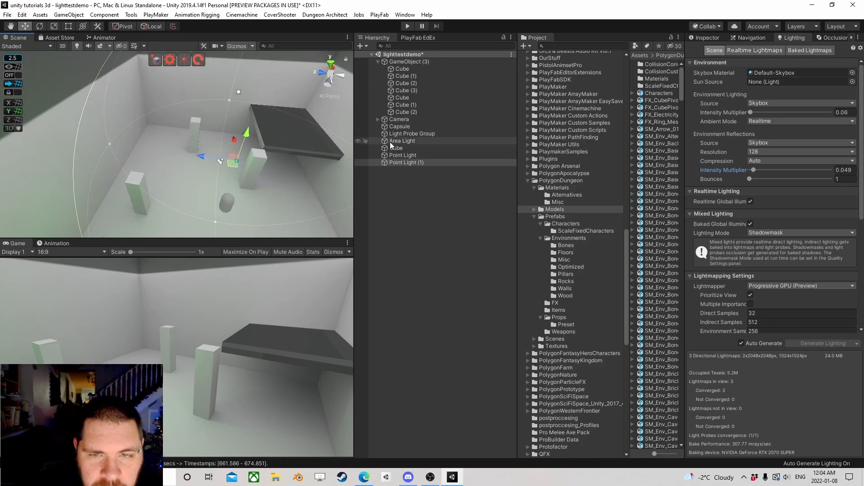
{"action": "scroll", "coordinate": [276, 156], "scroll_direction": "down", "scroll_amount": 3}
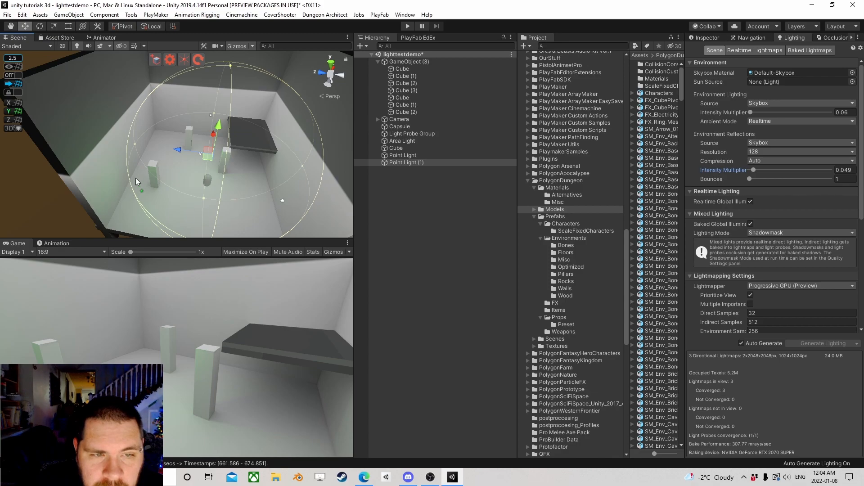
- Select the large wall cube and inspect its mesh renderer's lightmapping settings and baked lightmap
{"action": "scroll", "coordinate": [244, 170], "scroll_direction": "up", "scroll_amount": 3}
{"action": "right_click_drag", "start_coordinate": [280, 182], "coordinate": [205, 167]}
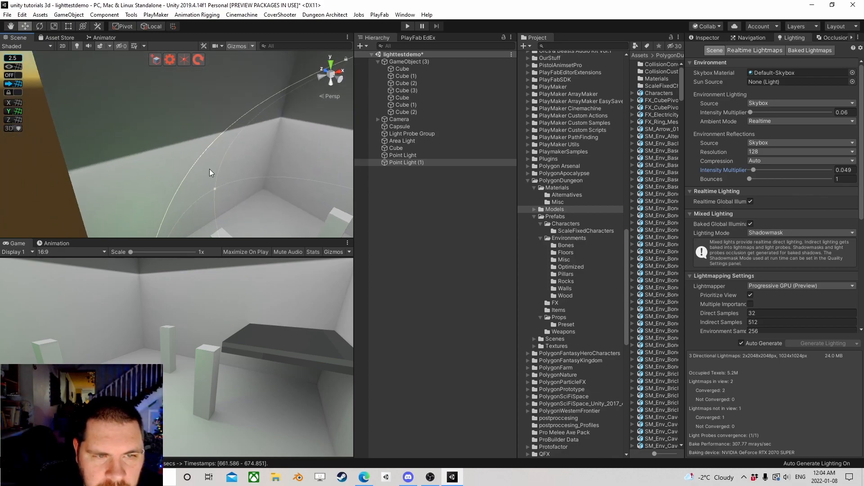
{"action": "left_click", "coordinate": [152, 164]}
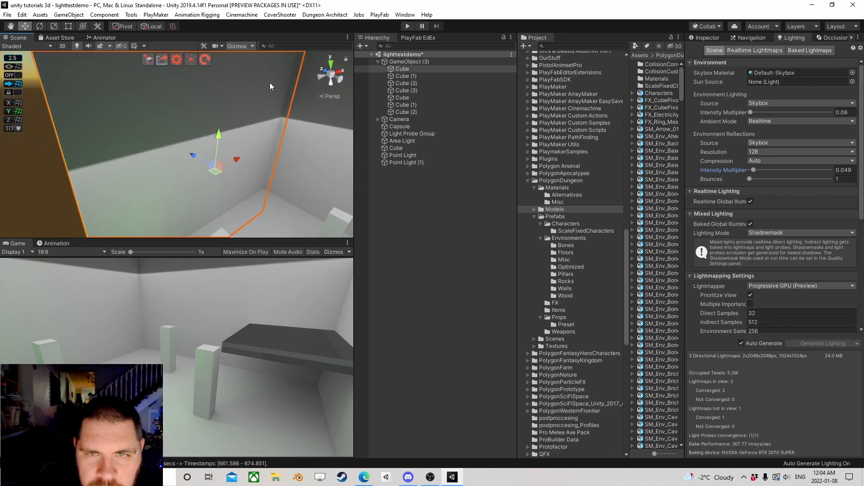
{"action": "left_click", "coordinate": [703, 37]}
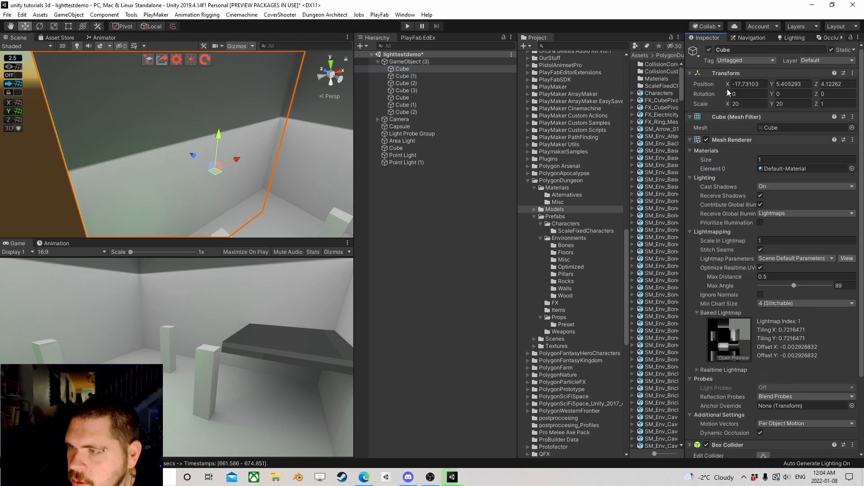
{"action": "scroll", "coordinate": [727, 191], "scroll_direction": "down", "scroll_amount": 3}
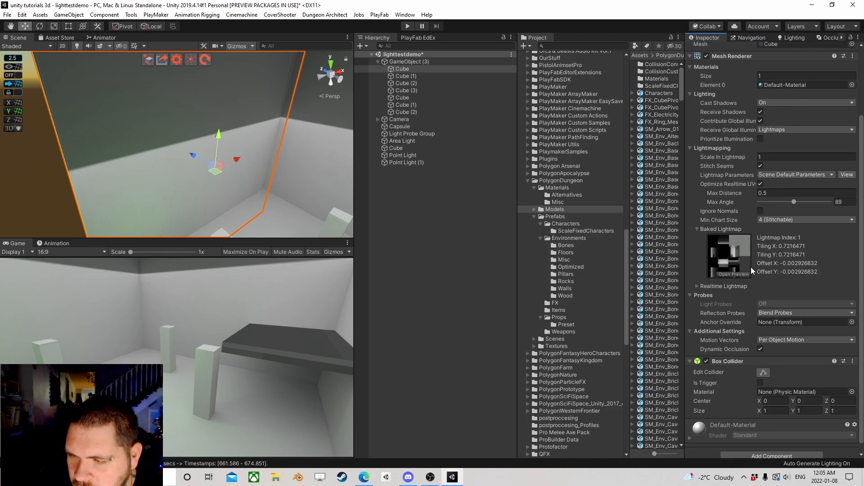
- Examine the baked point lighting around the pillars, capsule and overhanging slab from several angles
{"action": "right_click_drag", "start_coordinate": [147, 139], "coordinate": [221, 162]}
{"action": "scroll", "coordinate": [219, 158], "scroll_direction": "up", "scroll_amount": 3}
{"action": "scroll", "coordinate": [215, 171], "scroll_direction": "down", "scroll_amount": 6}
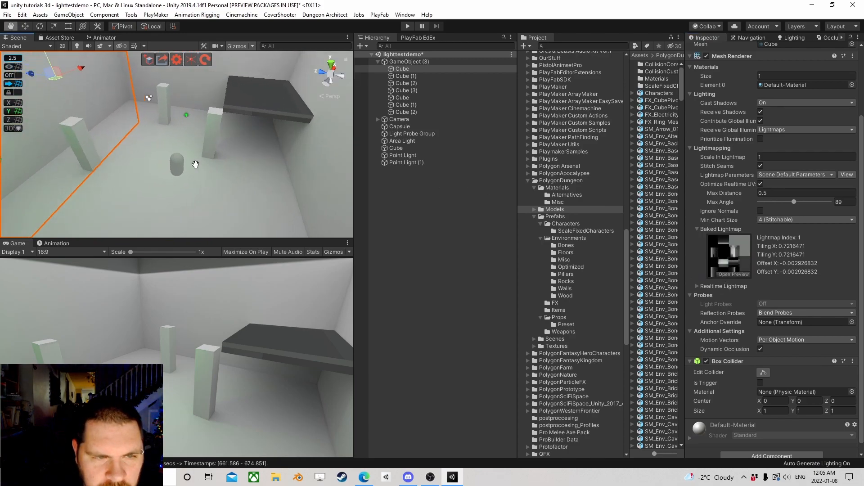
{"action": "scroll", "coordinate": [213, 179], "scroll_direction": "up", "scroll_amount": 6}
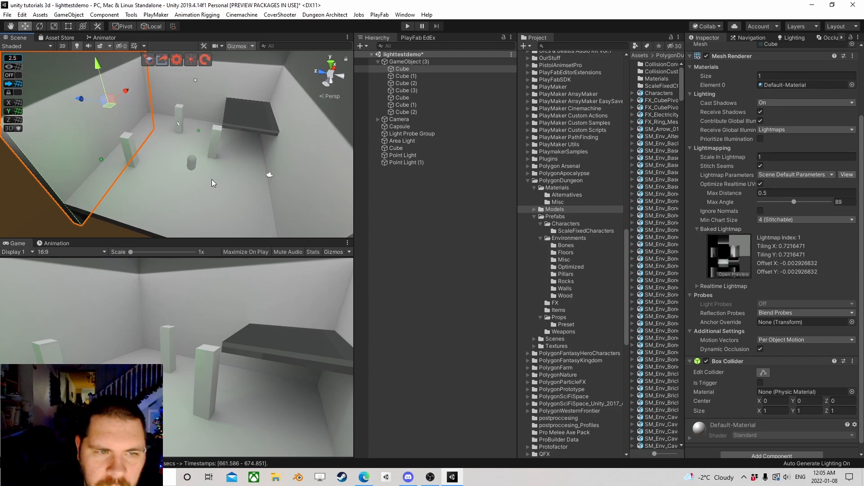
{"action": "right_click_drag", "start_coordinate": [195, 181], "coordinate": [162, 131]}
{"action": "middle_click_drag", "start_coordinate": [162, 131], "coordinate": [280, 145]}
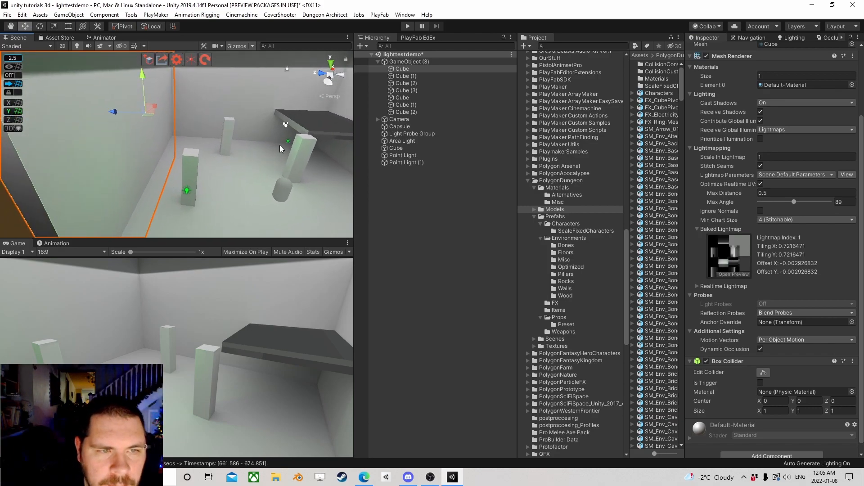
{"action": "scroll", "coordinate": [280, 145], "scroll_direction": "up", "scroll_amount": 3}
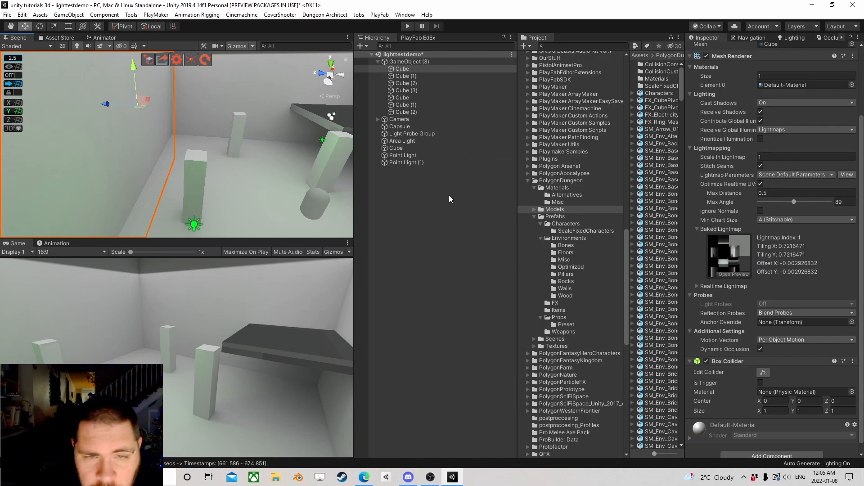
{"action": "mouse_move", "coordinate": [253, 158]}
{"action": "right_mouse_down"}
{"action": "mouse_move", "coordinate": [207, 131]}
{"action": "mouse_move", "coordinate": [158, 163]}
{"action": "mouse_move", "coordinate": [197, 158]}
{"action": "mouse_move", "coordinate": [167, 149]}
{"action": "mouse_move", "coordinate": [236, 139]}
{"action": "mouse_move", "coordinate": [253, 160]}
{"action": "mouse_move", "coordinate": [270, 155]}
{"action": "right_mouse_up"}
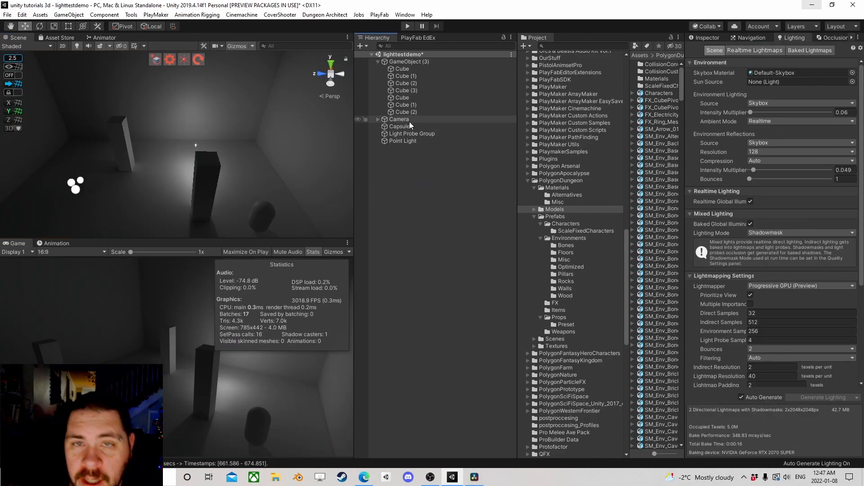
- Move the capsule to about X 51.54, Z -288.24 near the front pillar and deselect it
{"action": "left_click", "coordinate": [409, 125]}
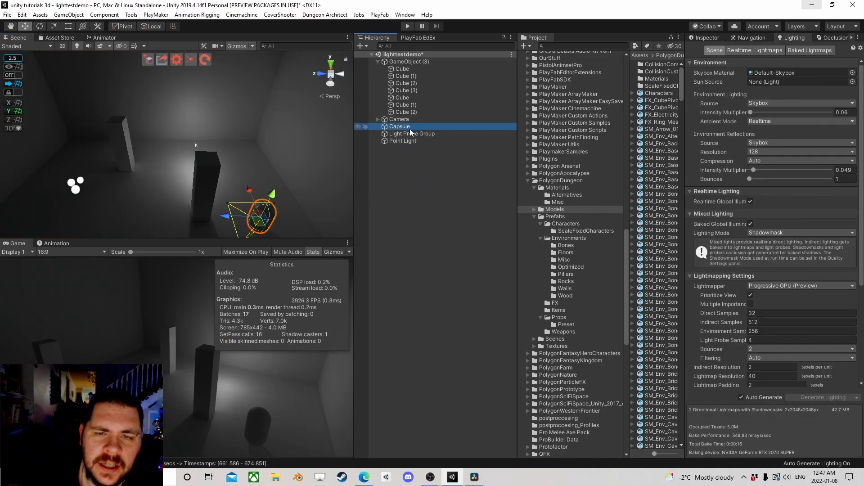
{"action": "mouse_move", "coordinate": [260, 223]}
{"action": "left_mouse_down"}
{"action": "mouse_move", "coordinate": [257, 193]}
{"action": "mouse_move", "coordinate": [248, 194]}
{"action": "mouse_move", "coordinate": [247, 226]}
{"action": "left_mouse_up"}
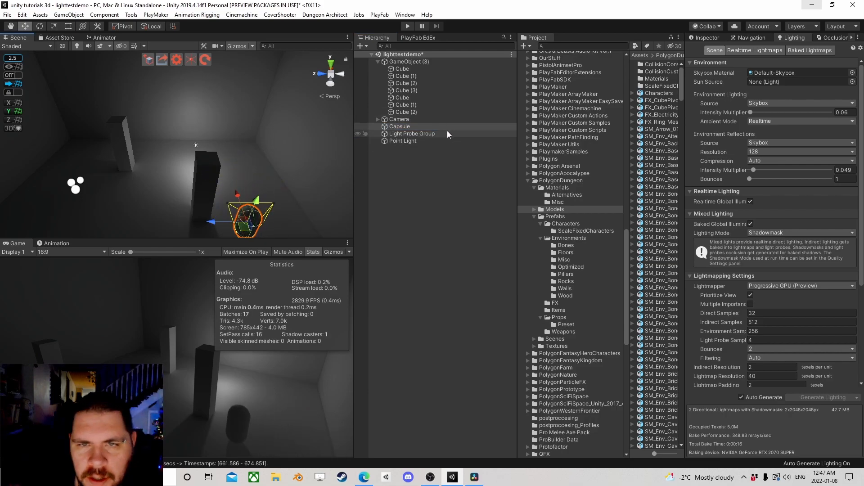
{"action": "left_click", "coordinate": [429, 170]}
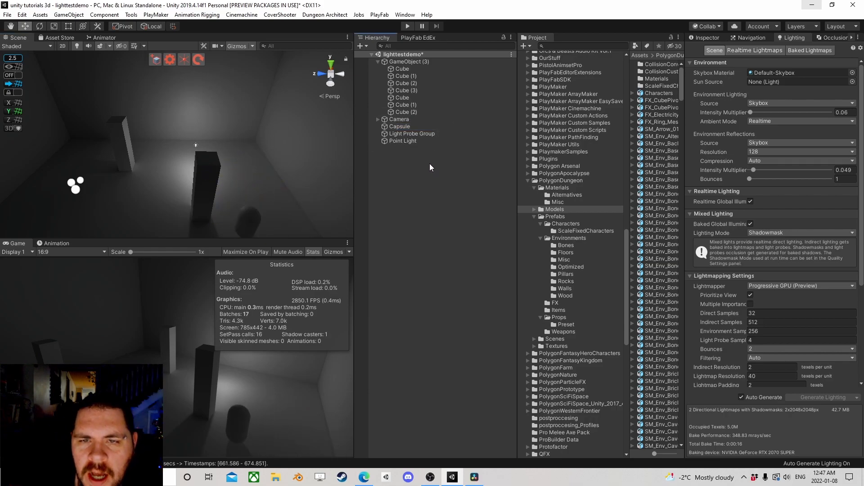
- Set the Point Light's mode to Baked
{"action": "left_click", "coordinate": [414, 142]}
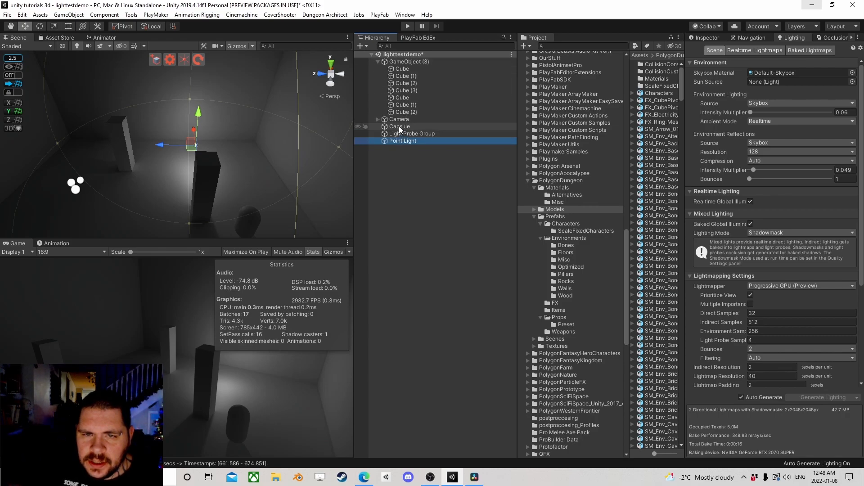
{"action": "left_click", "coordinate": [706, 35]}
{"action": "left_click", "coordinate": [784, 161]}
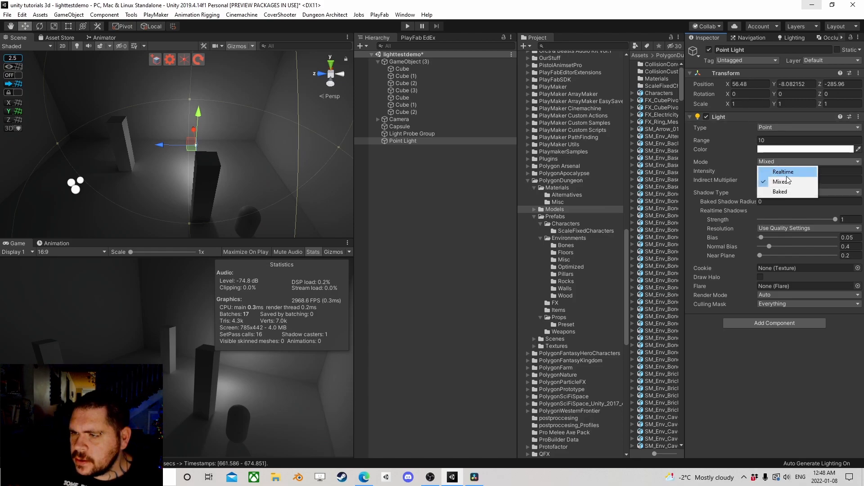
{"action": "left_click", "coordinate": [783, 191]}
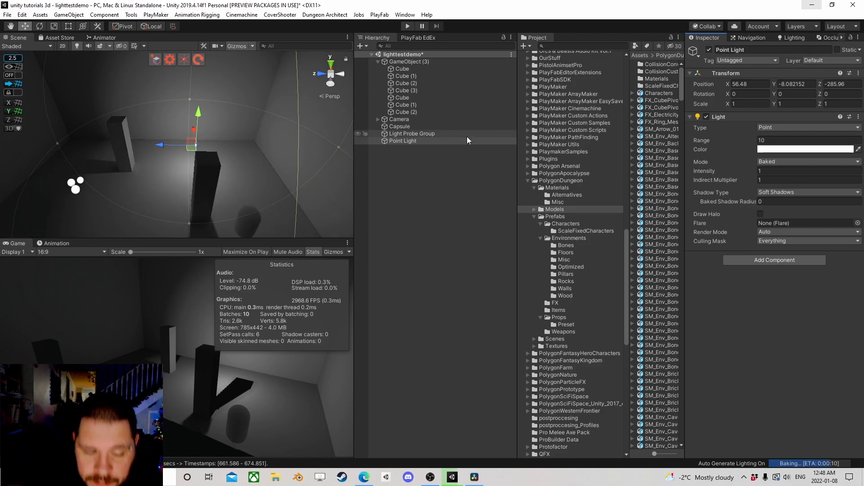
- Move the capsule across the room, past the pillars, to about X 51.69, Z -276.12 to test it under the baked light
{"action": "left_click", "coordinate": [400, 126]}
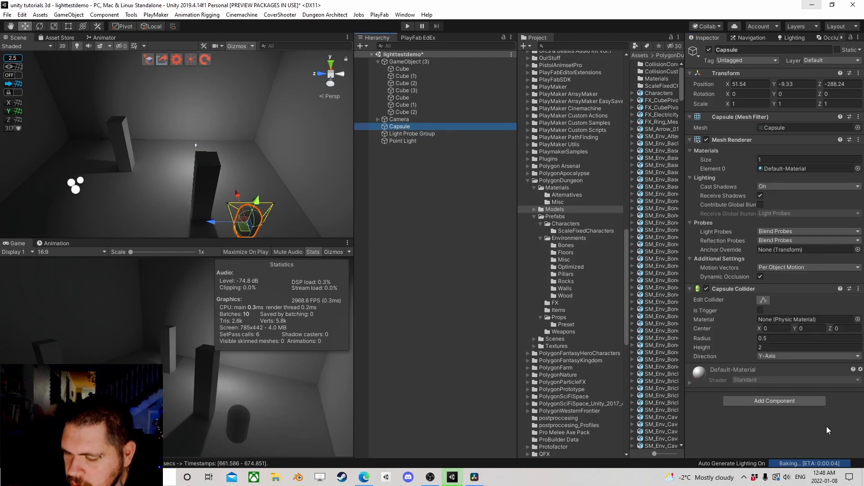
{"action": "left_click", "coordinate": [243, 232]}
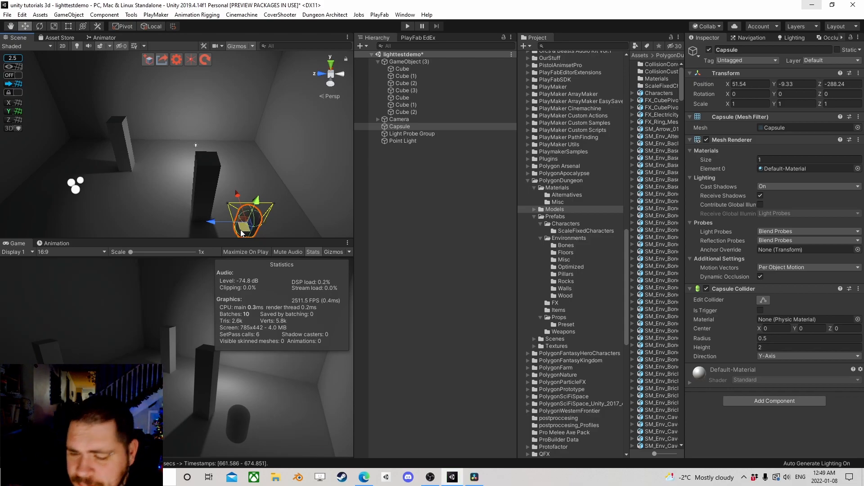
{"action": "left_click_drag", "start_coordinate": [241, 232], "coordinate": [254, 187]}
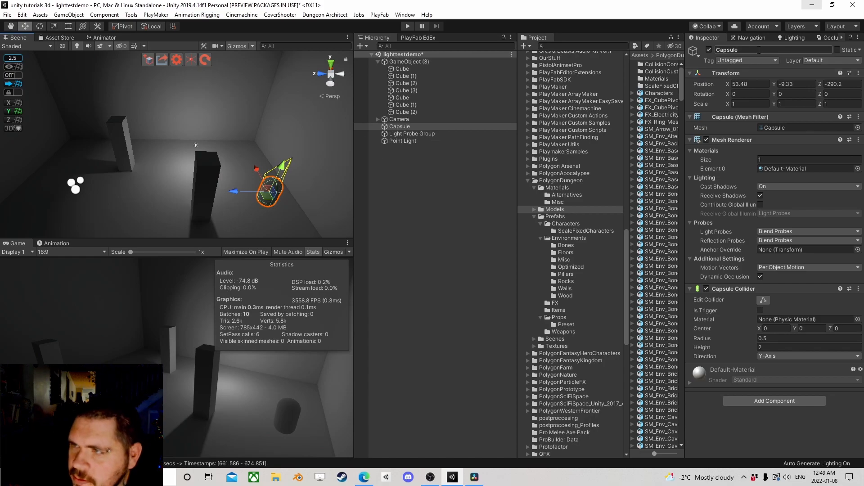
{"action": "left_click_drag", "start_coordinate": [270, 194], "coordinate": [5, 223]}
- Review the Lighting Mode options for mixed lighting in the scene's lighting settings, keeping Shadowmask
{"action": "left_click", "coordinate": [793, 38]}
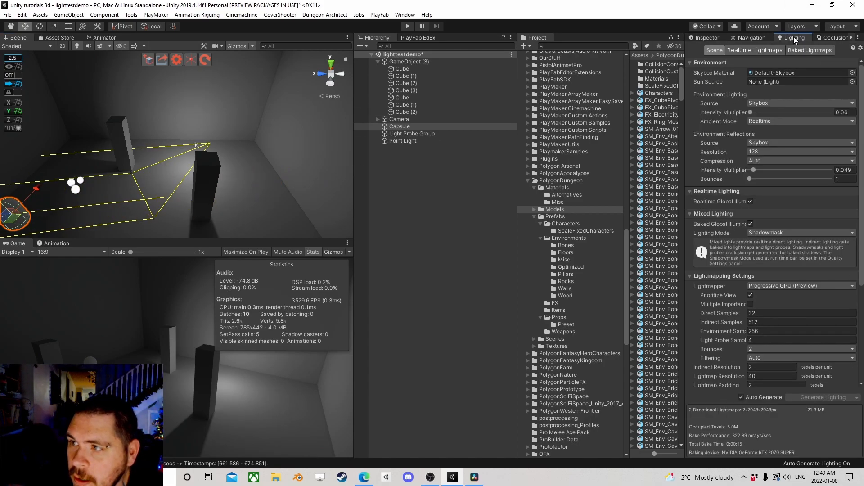
{"action": "left_click", "coordinate": [773, 234]}
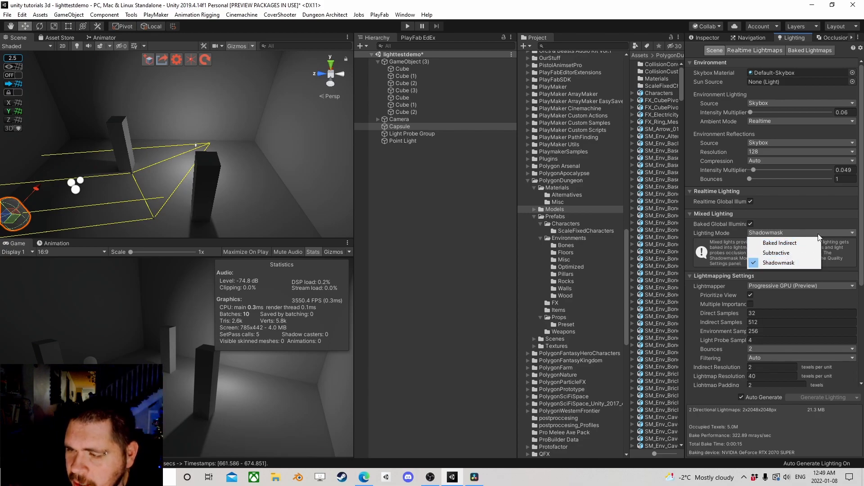
{"action": "left_click", "coordinate": [729, 234]}
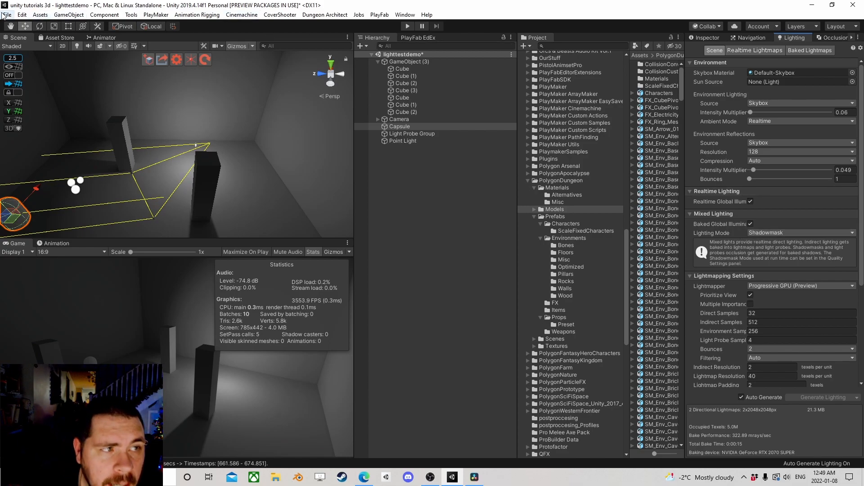
- Review the Shadowmask Mode options in the project's Quality settings, keep Shadowmask, and close the settings
{"action": "left_click", "coordinate": [22, 14]}
{"action": "left_click", "coordinate": [88, 268]}
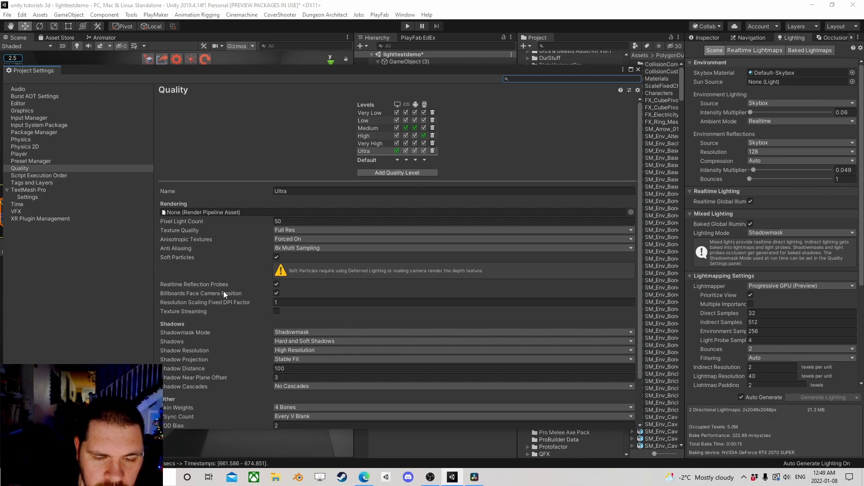
{"action": "scroll", "coordinate": [227, 288], "scroll_direction": "down", "scroll_amount": 3}
{"action": "left_click", "coordinate": [24, 168]}
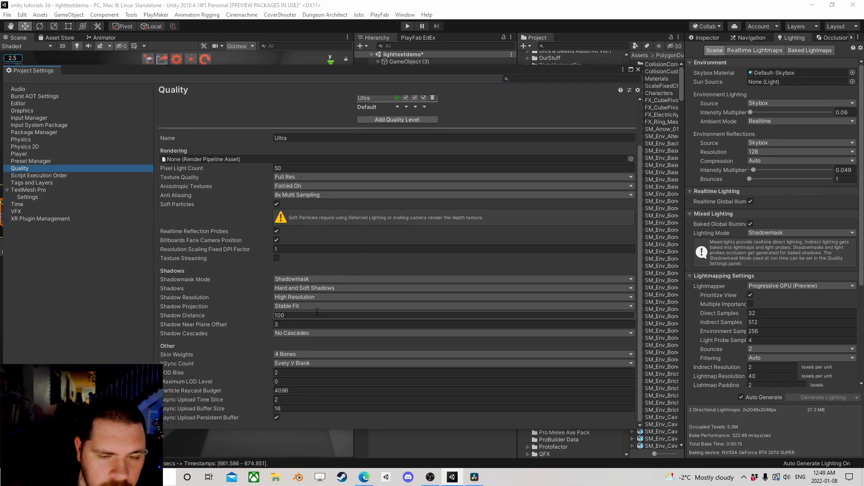
{"action": "left_click", "coordinate": [301, 279]}
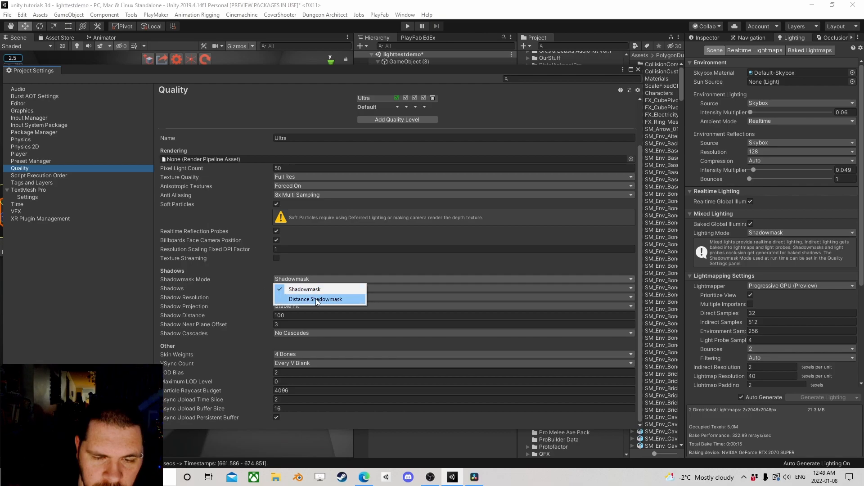
{"action": "left_click", "coordinate": [305, 290]}
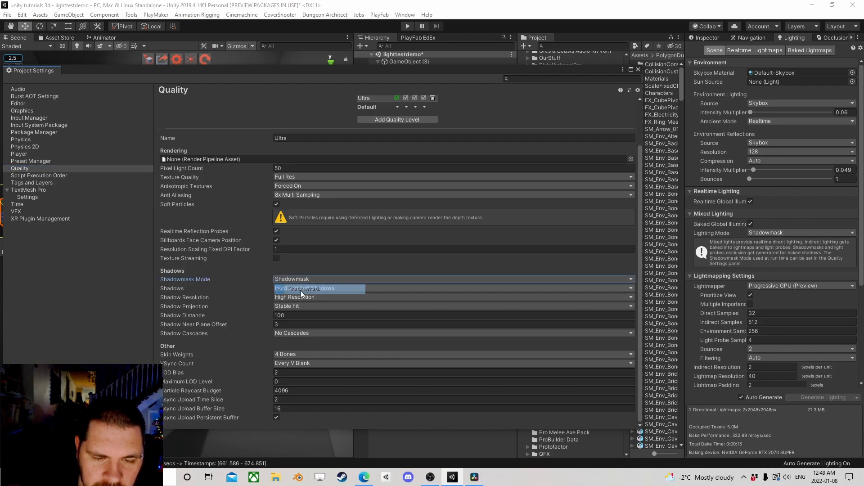
{"action": "left_click", "coordinate": [638, 70]}
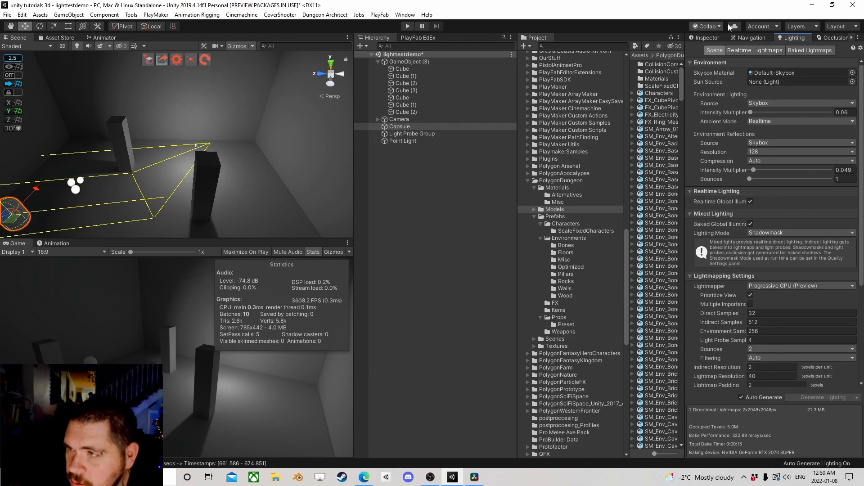
- Set the Point Light's mode to Mixed and check the scene's mixed lighting settings
{"action": "left_click", "coordinate": [400, 141]}
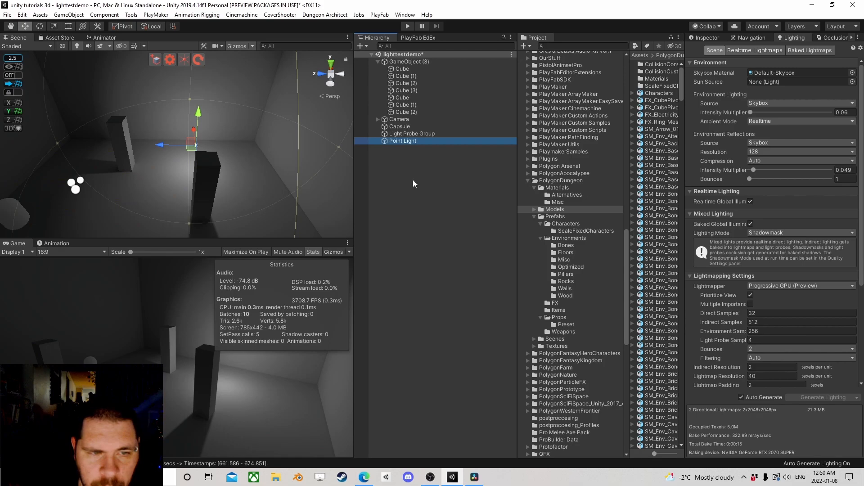
{"action": "left_click", "coordinate": [705, 38]}
{"action": "left_click", "coordinate": [773, 161]}
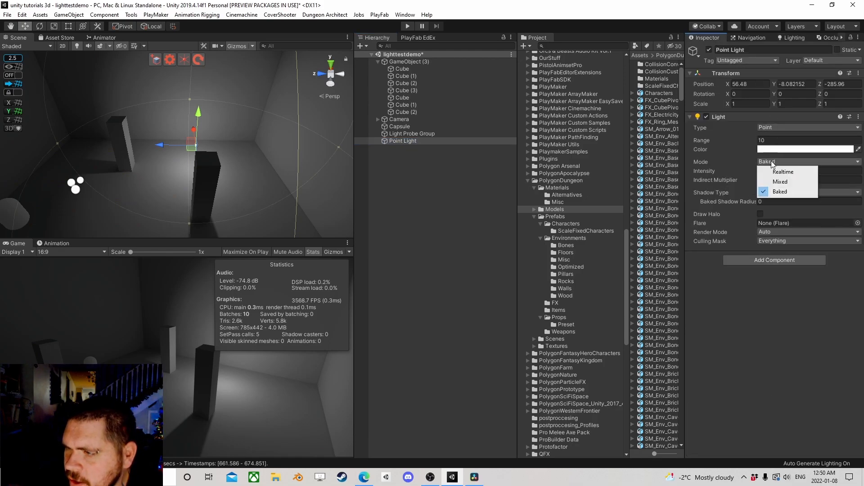
{"action": "left_click", "coordinate": [787, 181]}
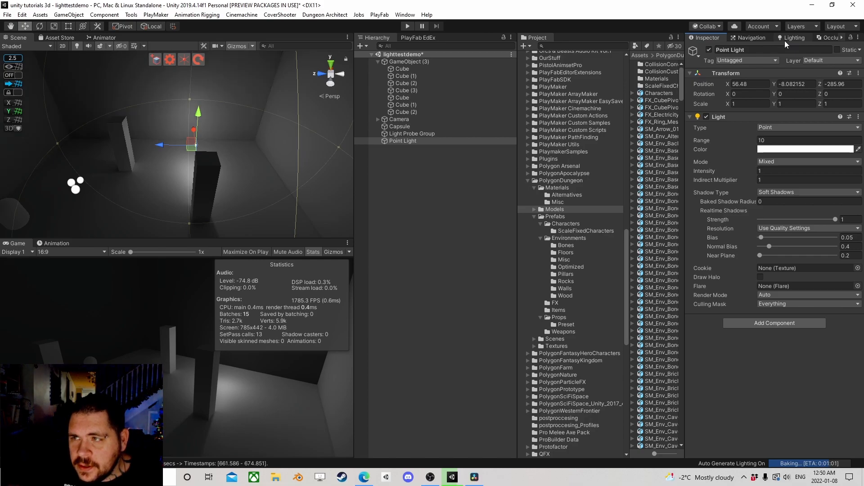
{"action": "left_click", "coordinate": [794, 38]}
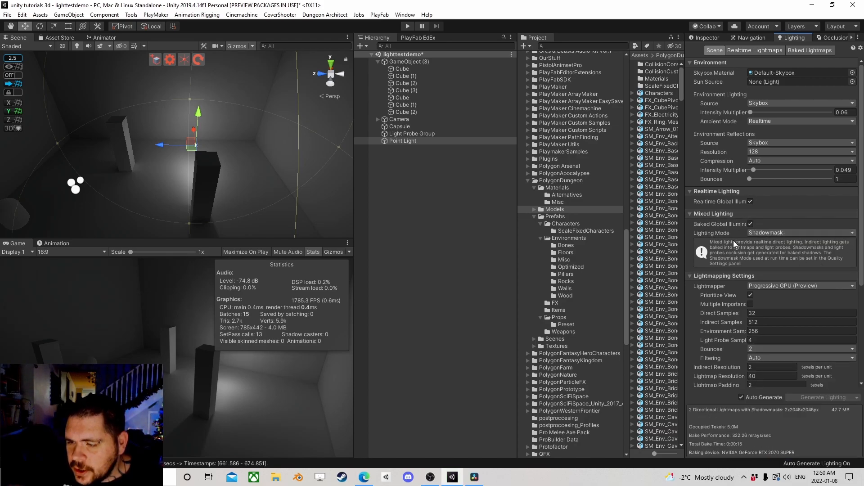
{"action": "left_click", "coordinate": [709, 38]}
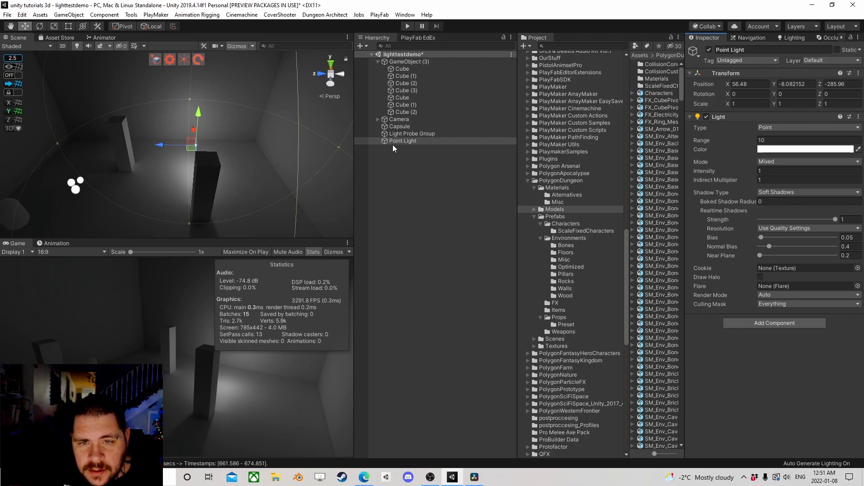
- Move the capsule beside the front pillar, to about X 53.59, Z -288.45, and delete the Light Probe Group
{"action": "left_click", "coordinate": [405, 126]}
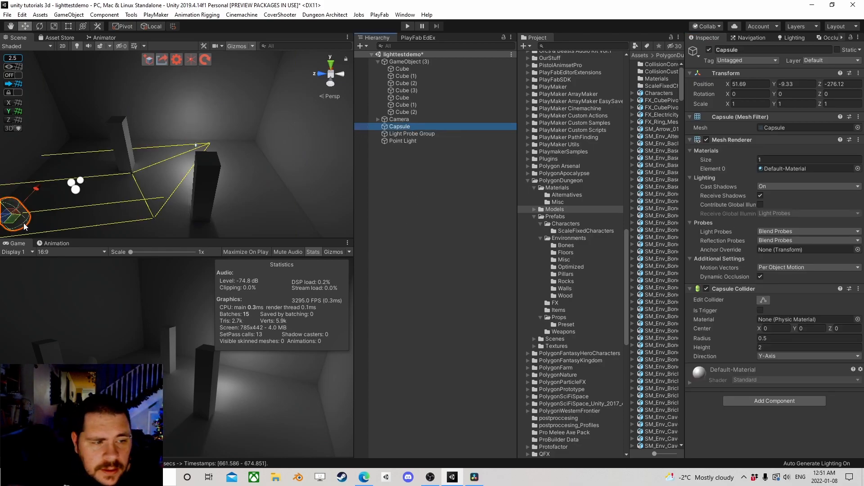
{"action": "left_click_drag", "start_coordinate": [15, 223], "coordinate": [264, 180]}
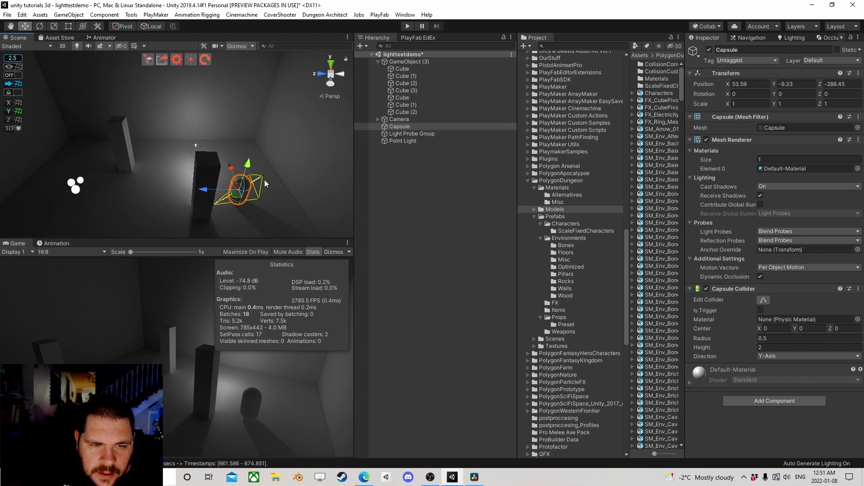
{"action": "left_click", "coordinate": [428, 134]}
{"action": "key", "text": "Delete"}
- Move the capsule to about X 56.77, Z -287.14 and examine its shading up close without light probes
{"action": "left_click", "coordinate": [399, 127]}
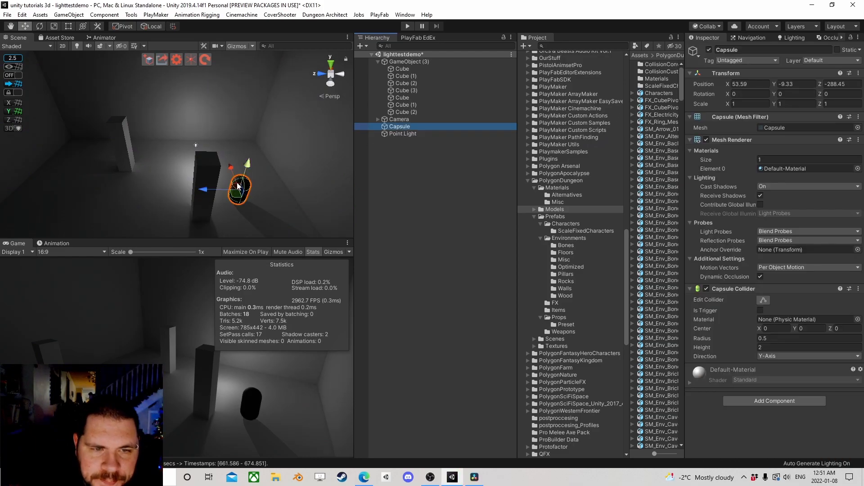
{"action": "left_click_drag", "start_coordinate": [240, 185], "coordinate": [349, 168]}
{"action": "scroll", "coordinate": [207, 166], "scroll_direction": "up", "scroll_amount": 10}
{"action": "middle_click_drag", "start_coordinate": [189, 201], "coordinate": [392, 163]}
{"action": "scroll", "coordinate": [102, 185], "scroll_direction": "up", "scroll_amount": 6}
{"action": "left_click_drag", "start_coordinate": [280, 185], "coordinate": [69, 169], "text": "alt"}
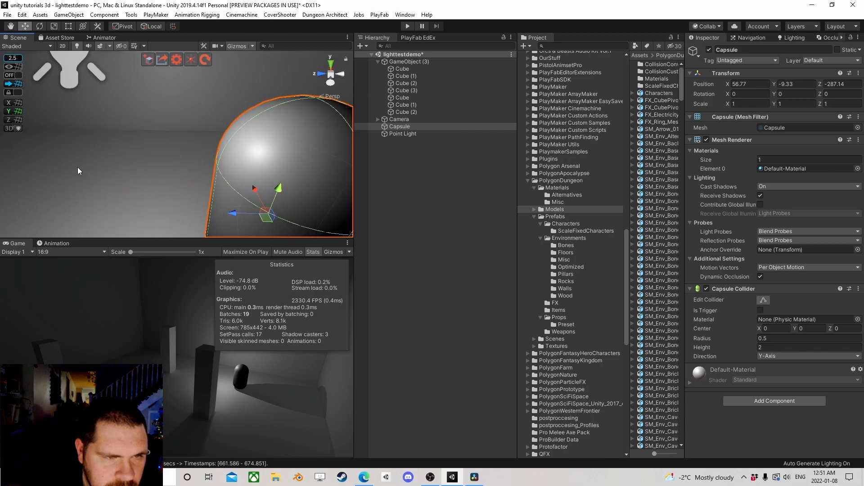
- Move the capsule behind the front pillar, to about X 54.83, Z -288.99, and check its shading without light probes
{"action": "key", "text": "f"}
{"action": "left_click_drag", "start_coordinate": [169, 168], "coordinate": [201, 193]}
{"action": "scroll", "coordinate": [201, 193], "scroll_direction": "down", "scroll_amount": 8}
{"action": "right_click_drag", "start_coordinate": [163, 160], "coordinate": [163, 187]}
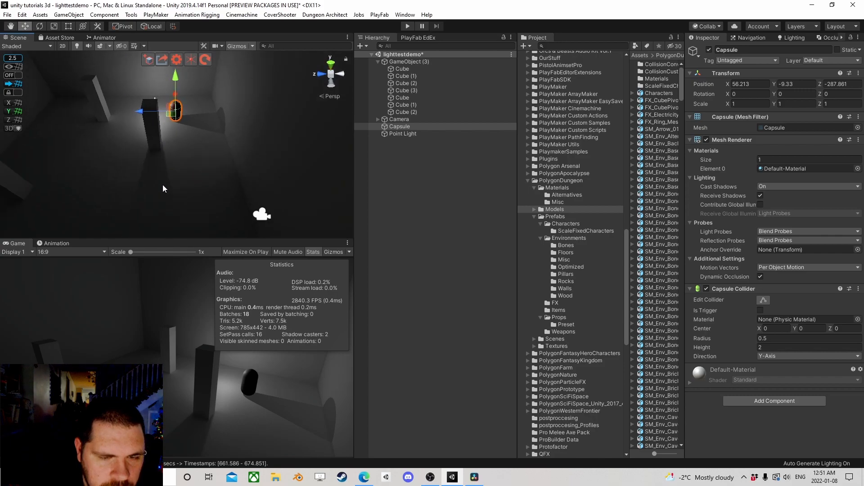
{"action": "scroll", "coordinate": [164, 187], "scroll_direction": "down", "scroll_amount": 4}
{"action": "middle_click_drag", "start_coordinate": [163, 187], "coordinate": [199, 205]}
{"action": "scroll", "coordinate": [202, 196], "scroll_direction": "down", "scroll_amount": 3}
{"action": "left_click_drag", "start_coordinate": [209, 164], "coordinate": [230, 175]}
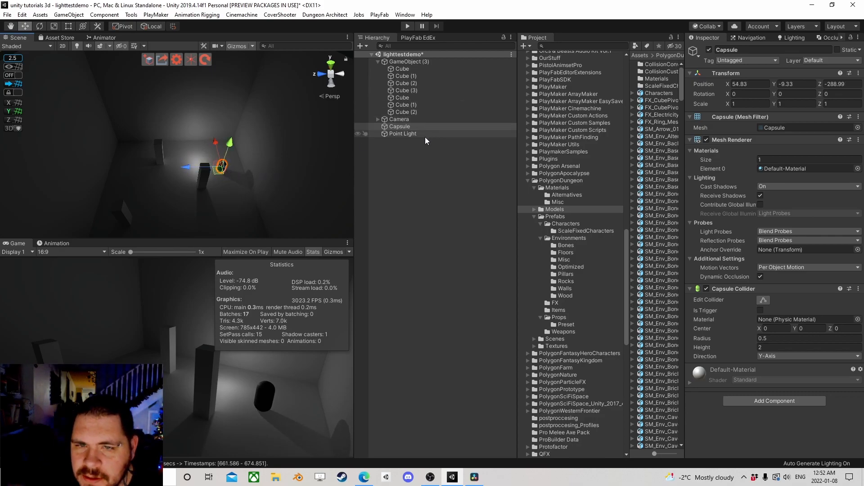
- Set the Point Light's mode to Realtime
{"action": "left_click", "coordinate": [452, 135]}
{"action": "left_click", "coordinate": [781, 162]}
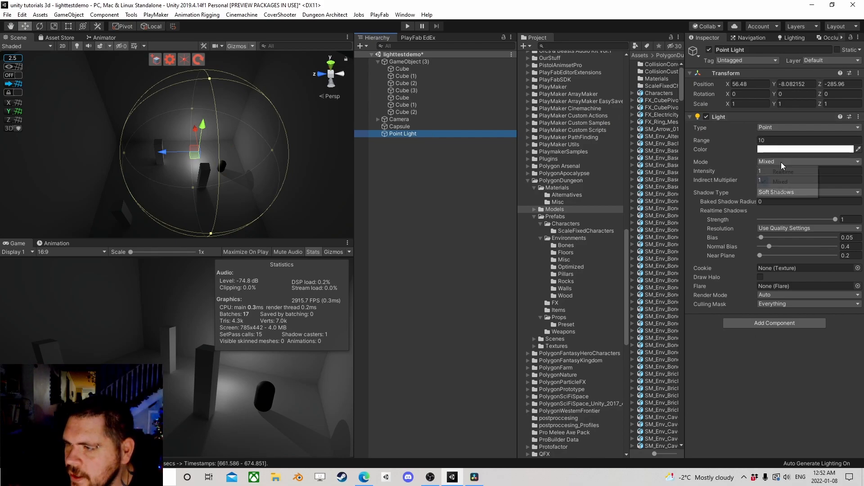
{"action": "left_click", "coordinate": [783, 169]}
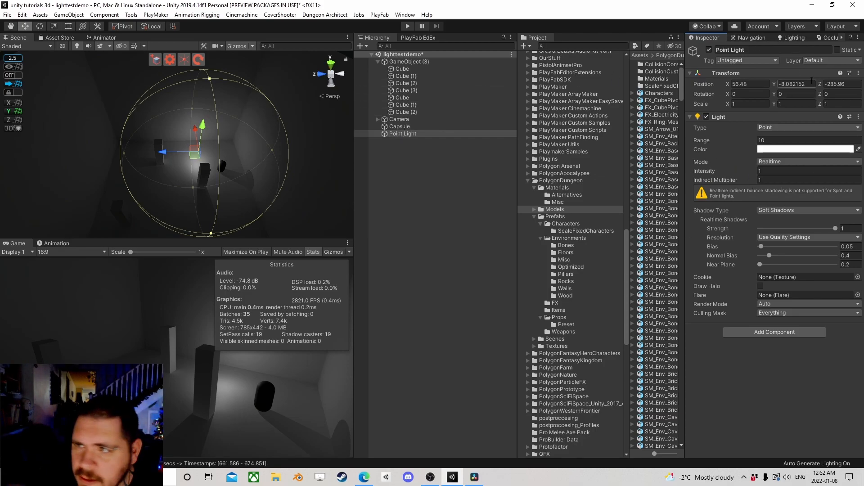
- Turn off Auto Generate and clear the baked lighting data, and shift the capsule slightly to check its realtime shading
{"action": "left_click", "coordinate": [792, 38]}
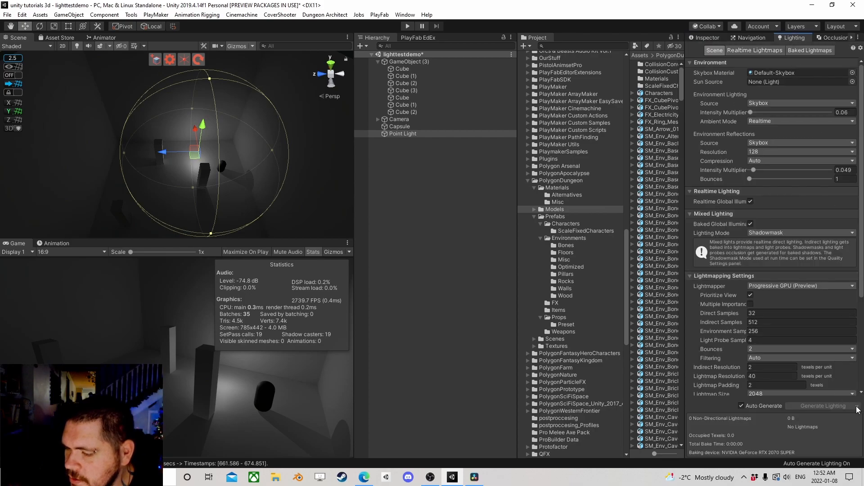
{"action": "left_click", "coordinate": [742, 406]}
{"action": "left_click", "coordinate": [857, 406]}
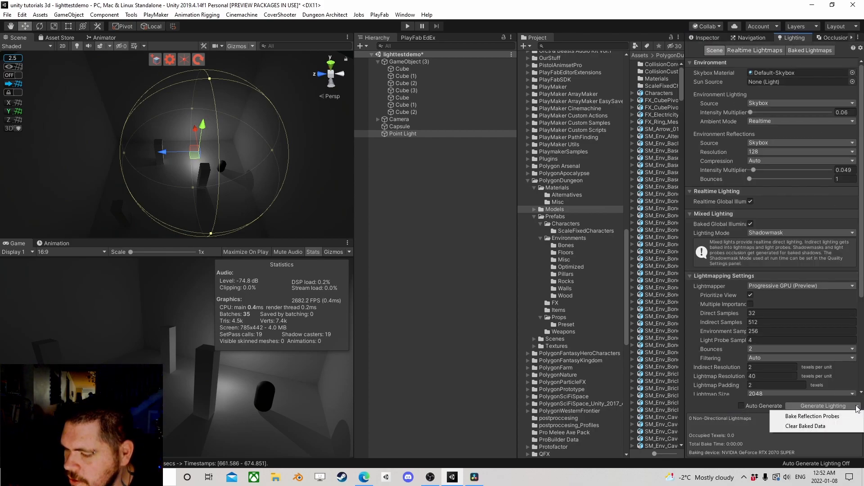
{"action": "left_click", "coordinate": [826, 427]}
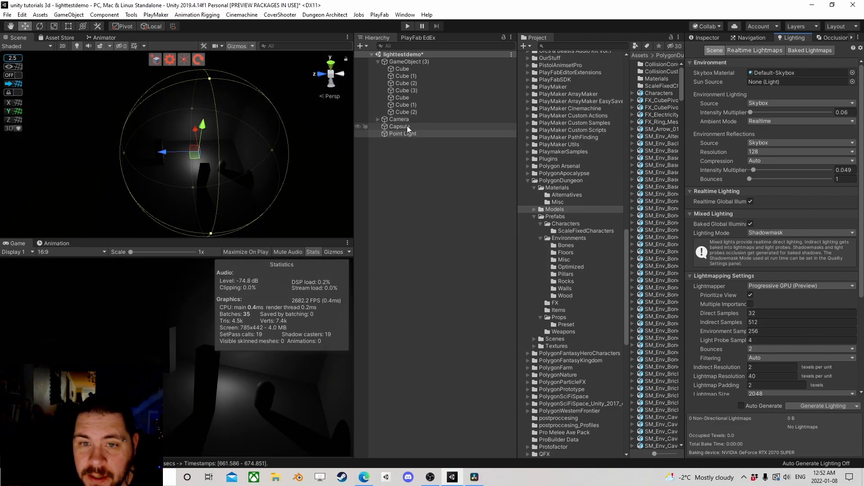
{"action": "left_click", "coordinate": [407, 126]}
{"action": "mouse_move", "coordinate": [215, 172]}
{"action": "left_mouse_down"}
{"action": "mouse_move", "coordinate": [187, 161]}
{"action": "mouse_move", "coordinate": [151, 193]}
{"action": "mouse_move", "coordinate": [196, 176]}
{"action": "mouse_move", "coordinate": [196, 158]}
{"action": "mouse_move", "coordinate": [231, 157]}
{"action": "mouse_move", "coordinate": [187, 162]}
{"action": "mouse_move", "coordinate": [151, 188]}
{"action": "mouse_move", "coordinate": [178, 199]}
{"action": "mouse_move", "coordinate": [213, 182]}
{"action": "mouse_move", "coordinate": [238, 187]}
{"action": "mouse_move", "coordinate": [236, 156]}
{"action": "mouse_move", "coordinate": [222, 156]}
{"action": "mouse_move", "coordinate": [225, 174]}
{"action": "left_mouse_up"}
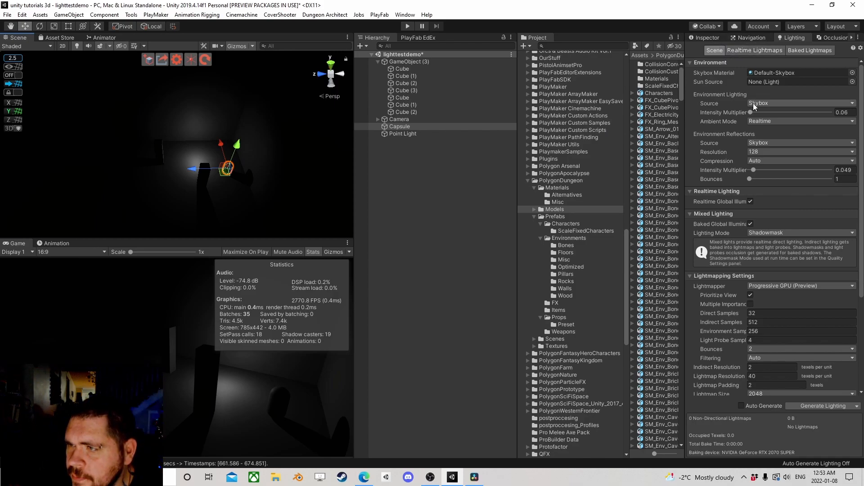
- Try a brighter Environment Lighting intensity, and set both the Environment Lighting and Environment Reflections intensity multipliers to 0.1
{"action": "left_click_drag", "start_coordinate": [749, 112], "coordinate": [759, 114]}
{"action": "left_click", "coordinate": [853, 113]}
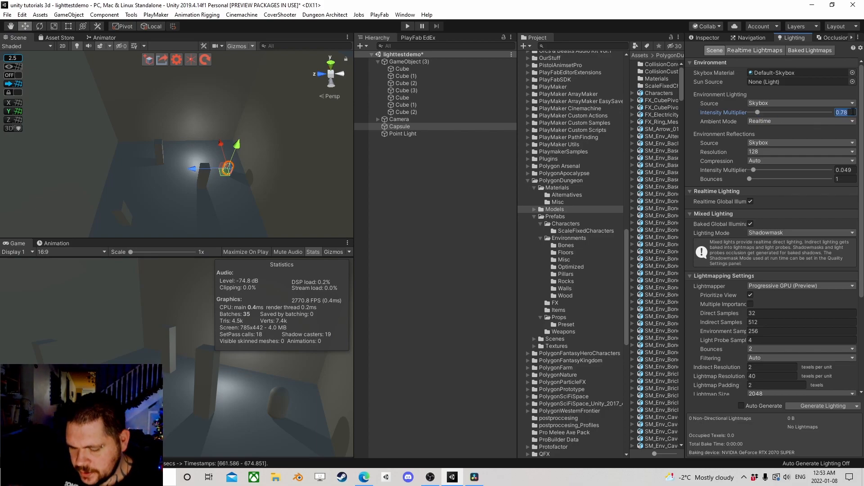
{"action": "key", "text": "BackSpace"}
{"action": "type", "text": ".1"}
{"action": "left_click", "coordinate": [852, 170]}
{"action": "type", "text": ".1"}
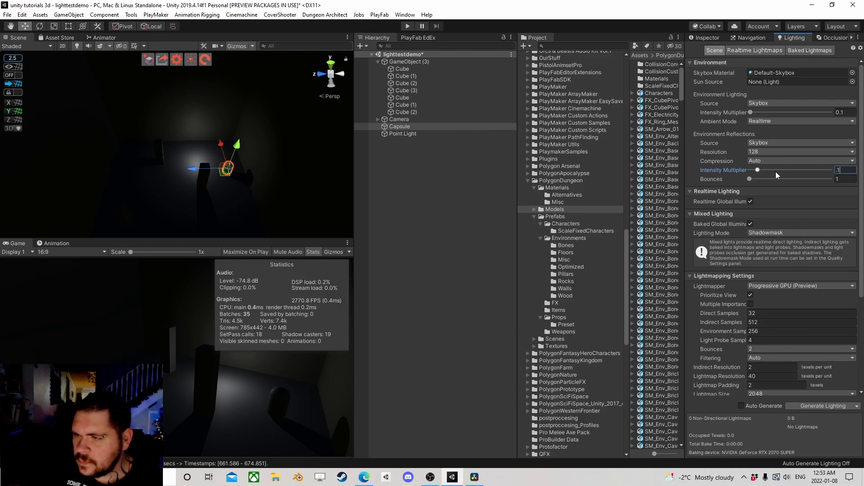
- Raise the Environment Reflections intensity multiplier to about 0.805, briefly vary the Environment Lighting intensity, and return it to 0.1
{"action": "left_click_drag", "start_coordinate": [757, 170], "coordinate": [815, 174]}
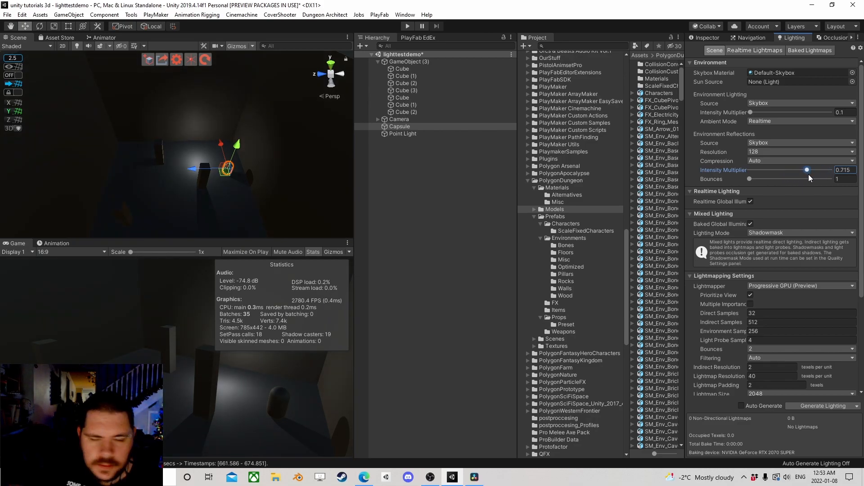
{"action": "mouse_move", "coordinate": [752, 113]}
{"action": "left_mouse_down"}
{"action": "mouse_move", "coordinate": [843, 114]}
{"action": "mouse_move", "coordinate": [757, 112]}
{"action": "left_mouse_up"}
{"action": "left_click", "coordinate": [841, 113]}
{"action": "type", "text": ".1"}
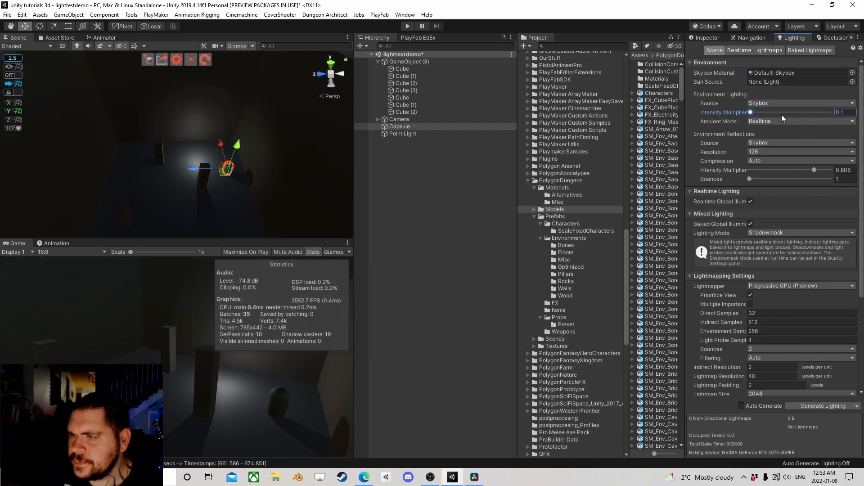
- Try the Baked option for the Ambient Mode and switch it back to Realtime
{"action": "left_click", "coordinate": [764, 123]}
{"action": "left_click", "coordinate": [770, 140]}
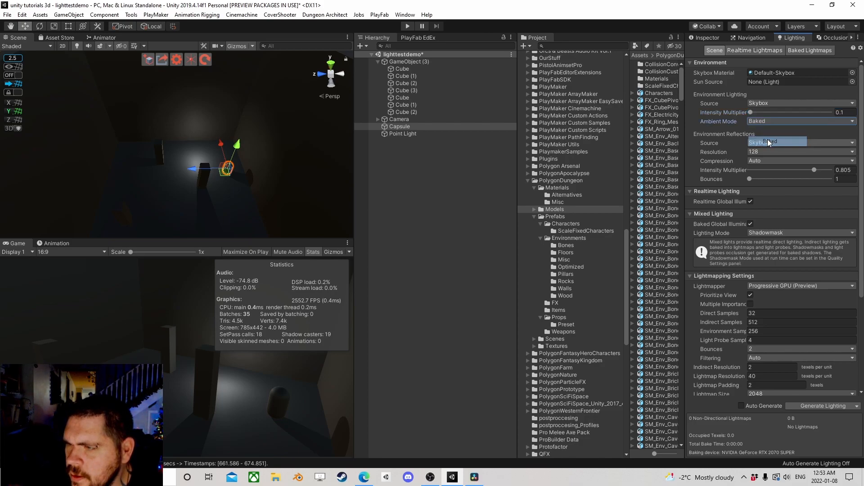
{"action": "left_click", "coordinate": [759, 121]}
{"action": "left_click", "coordinate": [765, 131]}
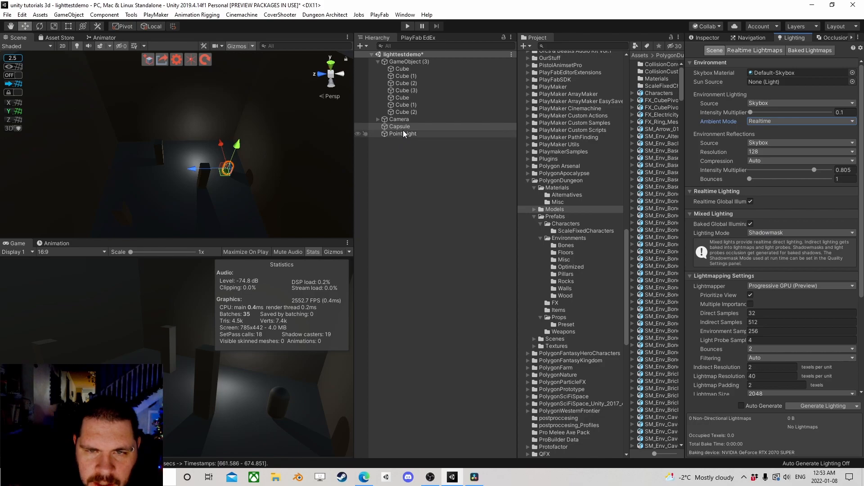
- Undo the recent changes until the Light Probe Group is restored, and check the Point Light's mode
{"action": "mouse_move", "coordinate": [229, 176]}
{"action": "left_mouse_down"}
{"action": "mouse_move", "coordinate": [189, 151]}
{"action": "mouse_move", "coordinate": [164, 175]}
{"action": "mouse_move", "coordinate": [171, 178]}
{"action": "mouse_move", "coordinate": [144, 183]}
{"action": "mouse_move", "coordinate": [158, 191]}
{"action": "mouse_move", "coordinate": [118, 193]}
{"action": "mouse_move", "coordinate": [139, 206]}
{"action": "mouse_move", "coordinate": [231, 166]}
{"action": "mouse_move", "coordinate": [220, 163]}
{"action": "left_mouse_up"}
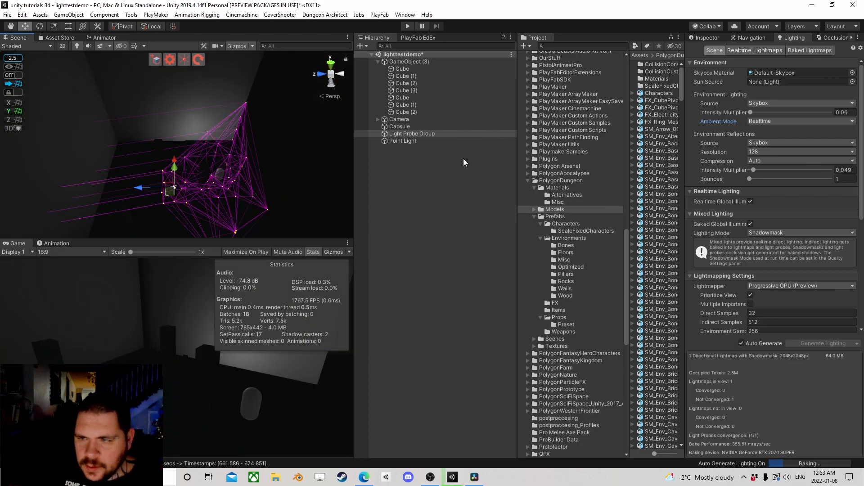
{"action": "left_click", "coordinate": [414, 144]}
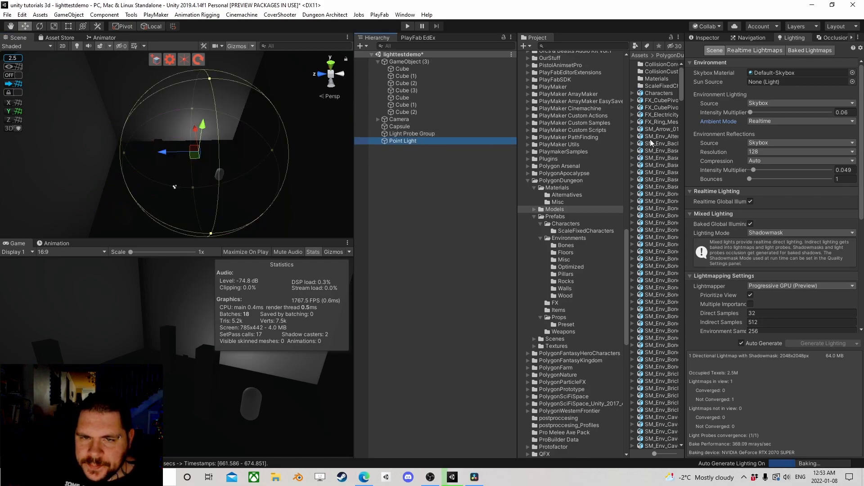
{"action": "left_click", "coordinate": [713, 38]}
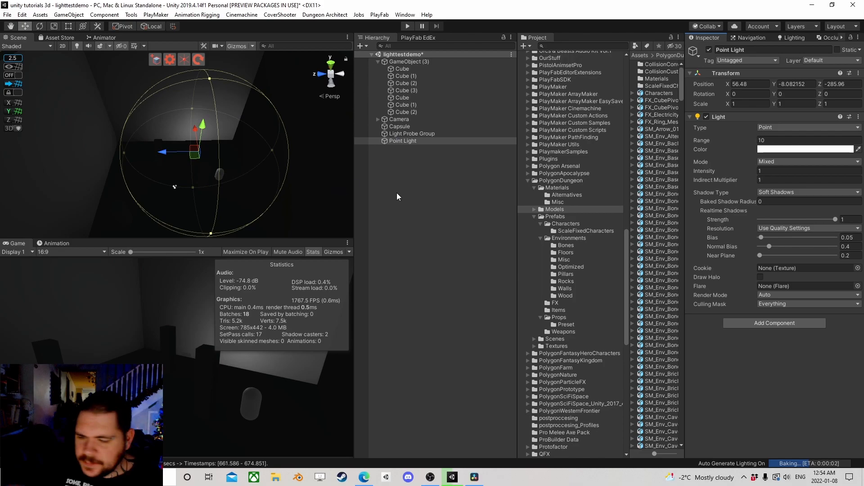
- Move the capsule around behind the front pillar, ending at about X 55.75, Z -289.04, to test its shading with light probes
{"action": "left_click", "coordinate": [402, 126]}
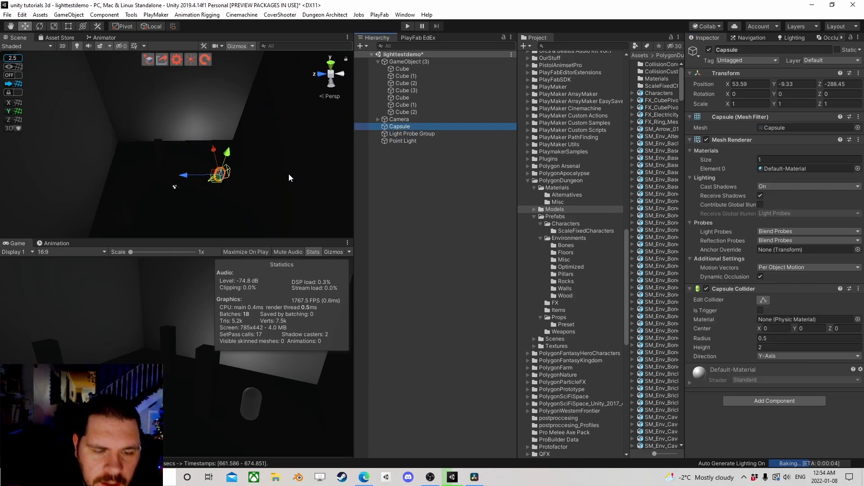
{"action": "left_click_drag", "start_coordinate": [220, 175], "coordinate": [229, 177]}
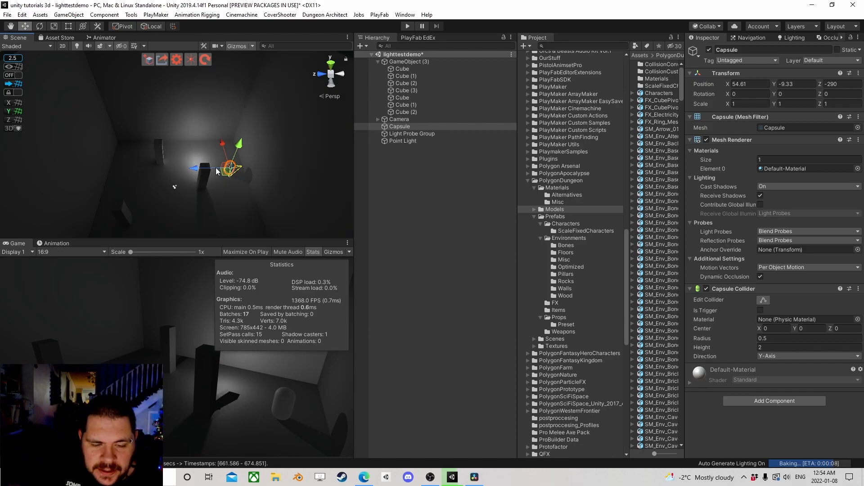
{"action": "left_click_drag", "start_coordinate": [224, 178], "coordinate": [219, 156]}
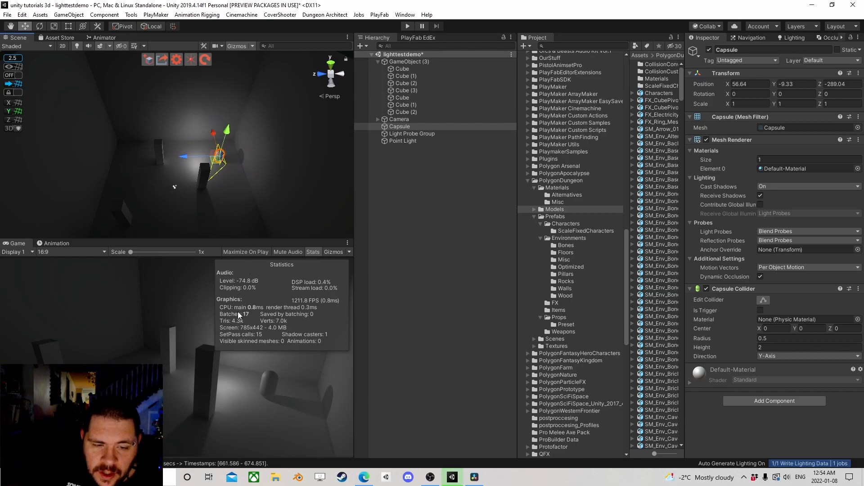
{"action": "mouse_move", "coordinate": [219, 156]}
{"action": "left_mouse_down"}
{"action": "mouse_move", "coordinate": [226, 150]}
{"action": "mouse_move", "coordinate": [231, 179]}
{"action": "mouse_move", "coordinate": [209, 205]}
{"action": "mouse_move", "coordinate": [159, 198]}
{"action": "mouse_move", "coordinate": [195, 204]}
{"action": "mouse_move", "coordinate": [220, 180]}
{"action": "mouse_move", "coordinate": [193, 178]}
{"action": "mouse_move", "coordinate": [191, 153]}
{"action": "mouse_move", "coordinate": [171, 171]}
{"action": "mouse_move", "coordinate": [227, 171]}
{"action": "mouse_move", "coordinate": [215, 156]}
{"action": "mouse_move", "coordinate": [198, 164]}
{"action": "mouse_move", "coordinate": [218, 161]}
{"action": "mouse_move", "coordinate": [199, 152]}
{"action": "mouse_move", "coordinate": [216, 160]}
{"action": "mouse_move", "coordinate": [216, 176]}
{"action": "mouse_move", "coordinate": [209, 162]}
{"action": "left_mouse_up"}
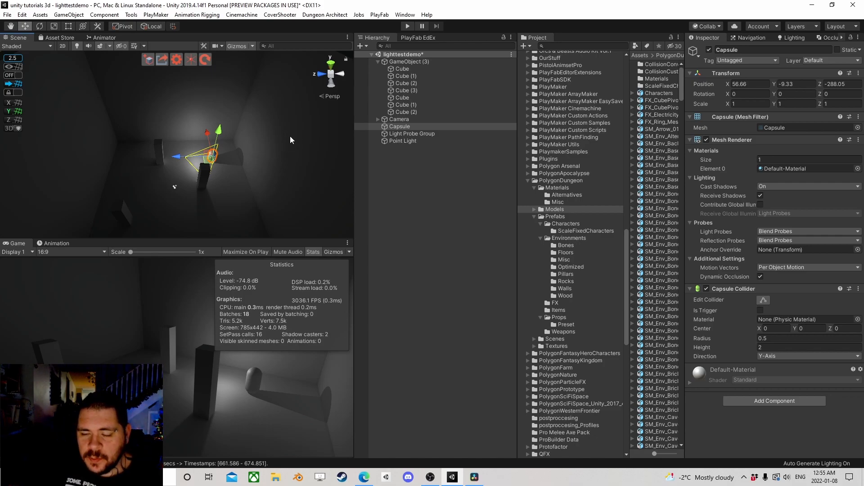
{"action": "mouse_move", "coordinate": [206, 169]}
{"action": "left_mouse_down"}
{"action": "mouse_move", "coordinate": [228, 148]}
{"action": "mouse_move", "coordinate": [229, 178]}
{"action": "mouse_move", "coordinate": [201, 173]}
{"action": "mouse_move", "coordinate": [150, 195]}
{"action": "mouse_move", "coordinate": [212, 180]}
{"action": "mouse_move", "coordinate": [250, 204]}
{"action": "mouse_move", "coordinate": [234, 165]}
{"action": "mouse_move", "coordinate": [195, 155]}
{"action": "mouse_move", "coordinate": [163, 156]}
{"action": "mouse_move", "coordinate": [155, 185]}
{"action": "mouse_move", "coordinate": [135, 166]}
{"action": "mouse_move", "coordinate": [107, 190]}
{"action": "mouse_move", "coordinate": [231, 174]}
{"action": "mouse_move", "coordinate": [203, 164]}
{"action": "mouse_move", "coordinate": [217, 169]}
{"action": "left_mouse_up"}
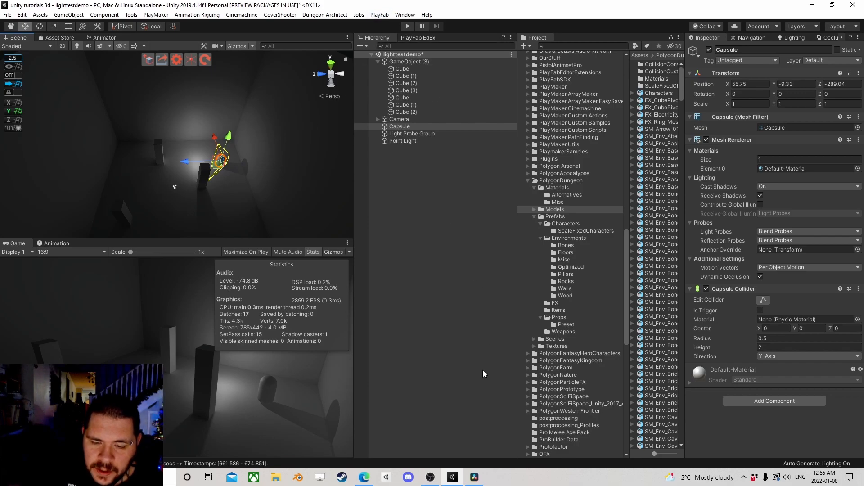